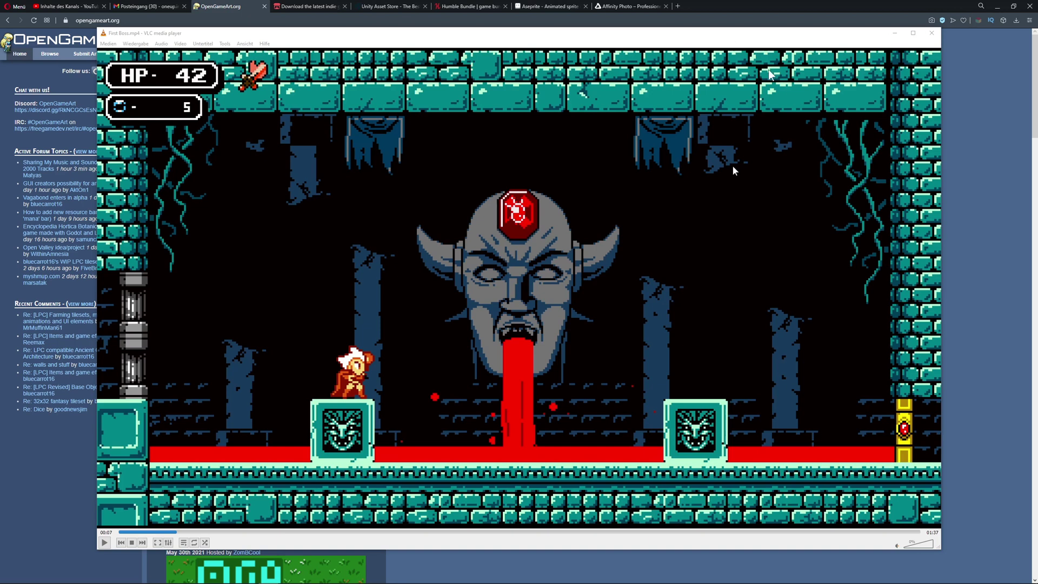
# Play the First Boss.mp4 reference video of the boss fight
pyautogui.moveTo(845, 37); pyautogui.dragTo(847, 43)
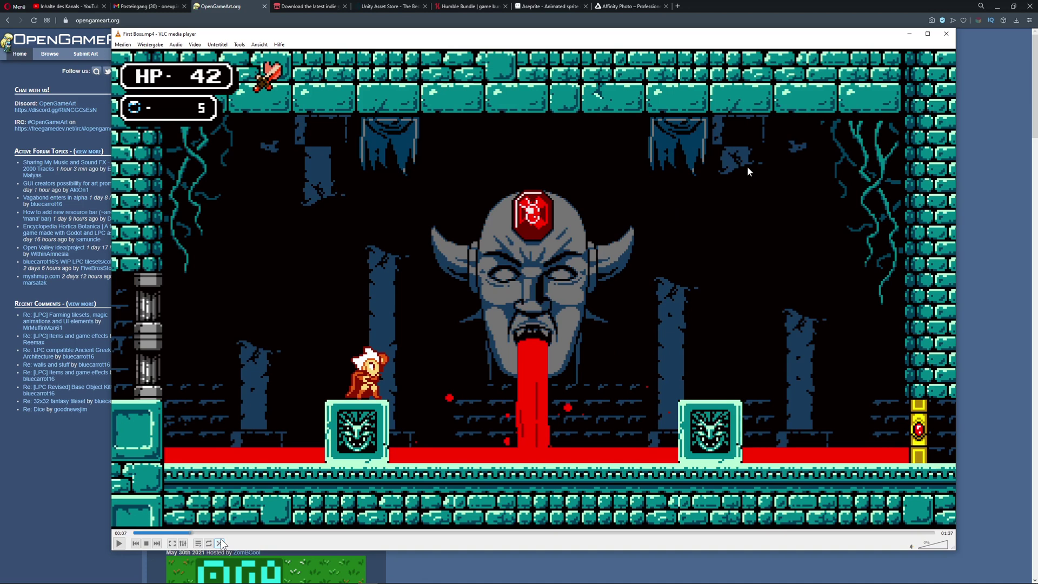
pyautogui.click(119, 543)
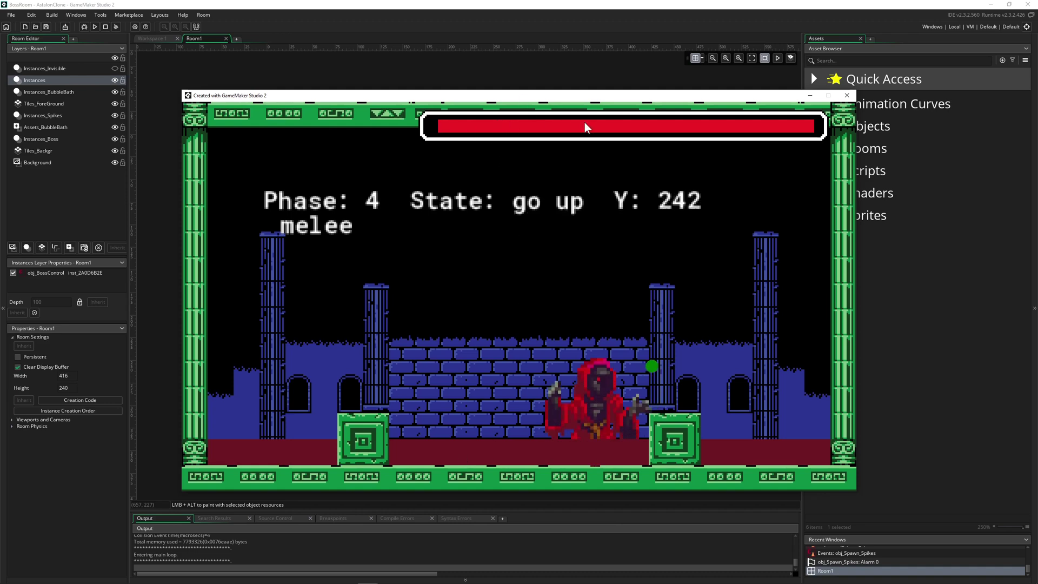
# Hit the boss in the running GameMaker test game to try its phases, and close the game
pyautogui.click(600, 394)
pyautogui.click(587, 400)
pyautogui.click(583, 402)
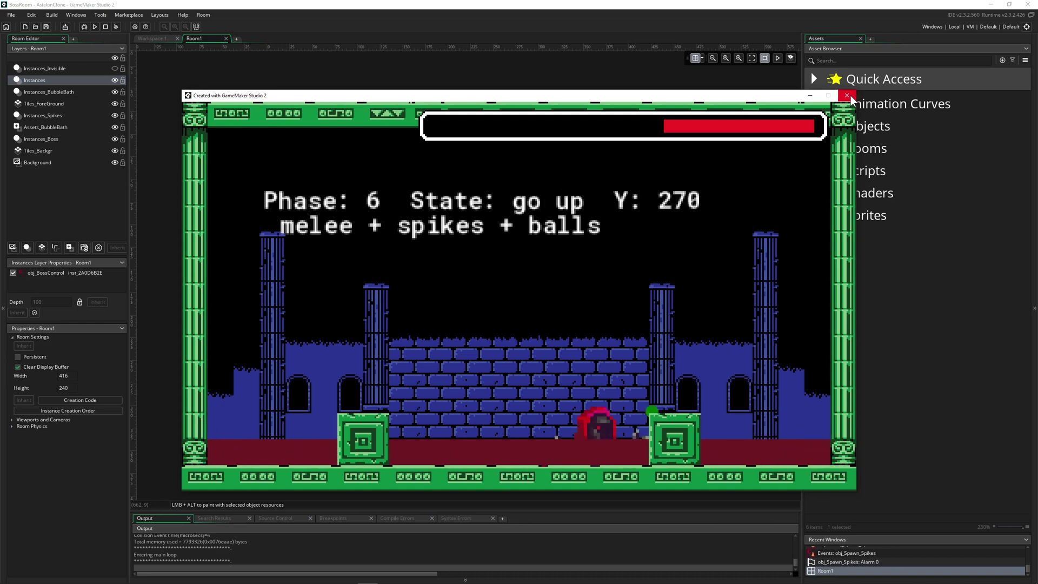
pyautogui.click(847, 95)
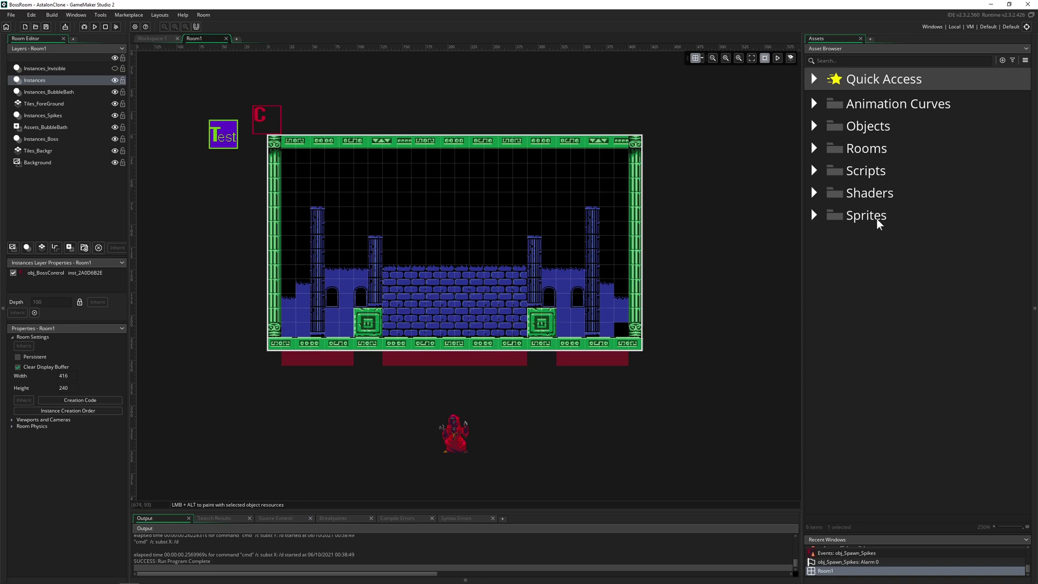
# Expand the Sprites and Walls_Zones folders, create a new sprite asset, and open its image for editing
pyautogui.click(816, 216)
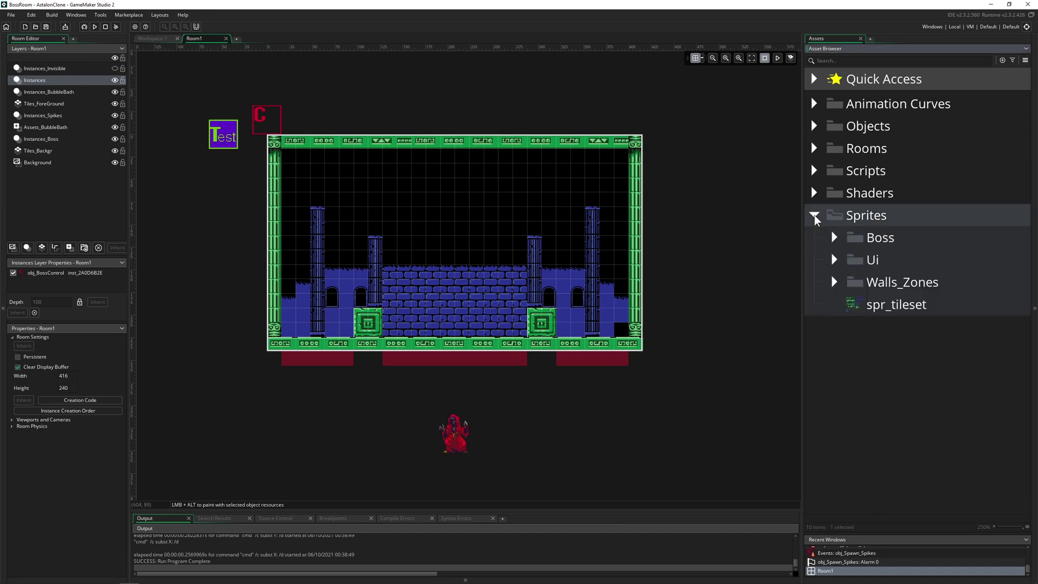
pyautogui.click(836, 283)
pyautogui.rightClick(835, 391)
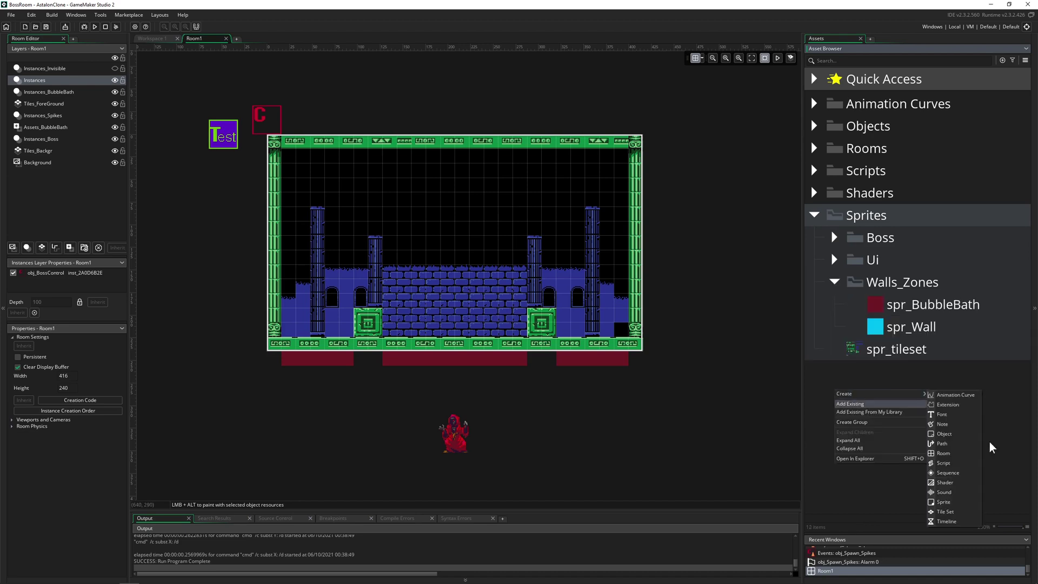
pyautogui.click(944, 502)
pyautogui.press('Return')
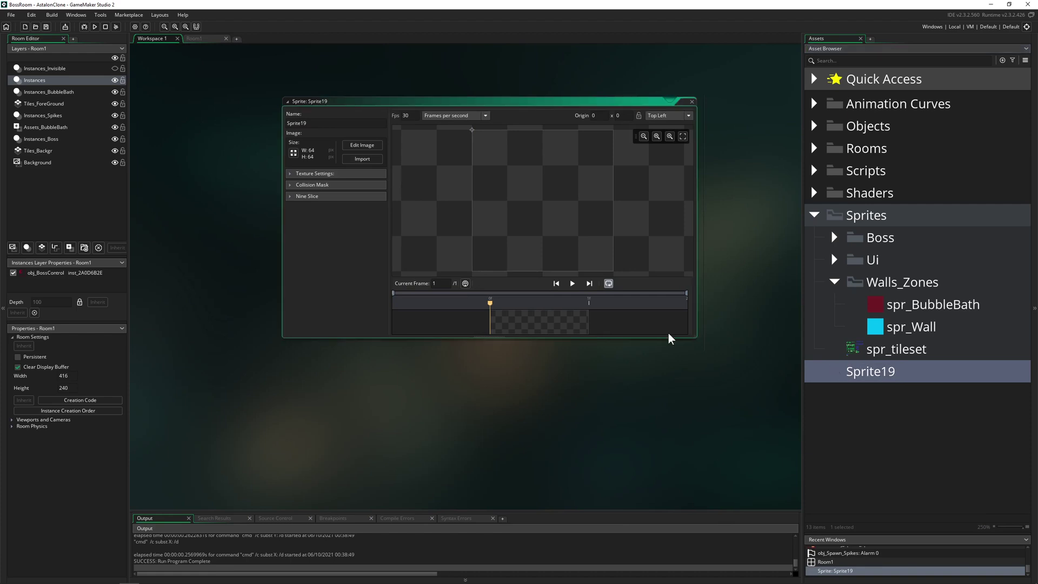
pyautogui.click(361, 145)
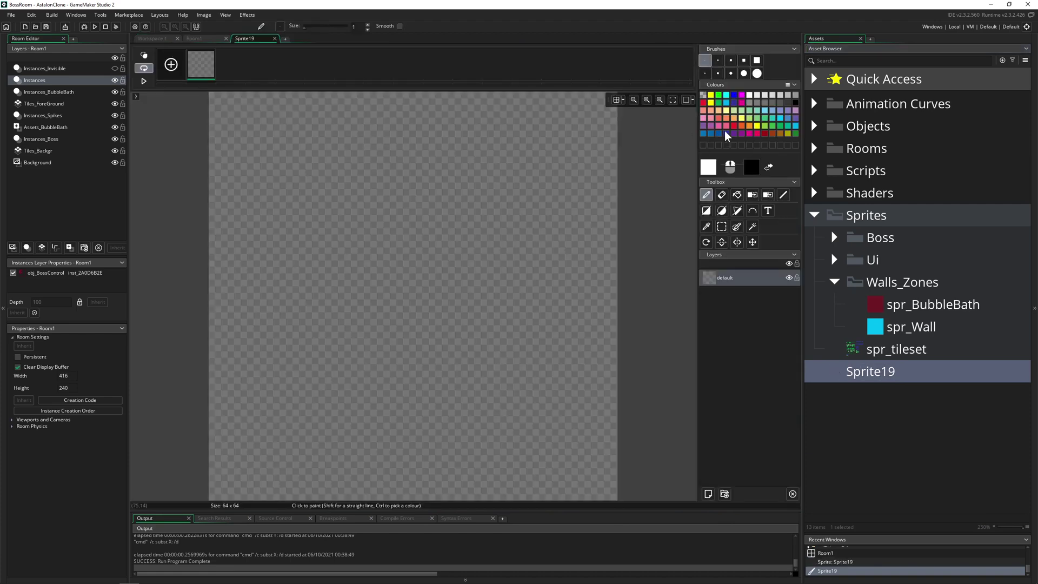
# Draw a light orange smiley face with two eyes and a curved mouth on the new sprite, and close its editors
pyautogui.click(734, 119)
pyautogui.moveTo(323, 266); pyautogui.dragTo(562, 318)
pyautogui.moveTo(442, 218)
pyautogui.mouseDown()
pyautogui.moveTo(408, 232)
pyautogui.moveTo(452, 199)
pyautogui.moveTo(462, 216)
pyautogui.moveTo(511, 183)
pyautogui.mouseUp()
pyautogui.click(512, 190)
pyautogui.click(256, 101)
pyautogui.hotkey('ctrl', 'z')
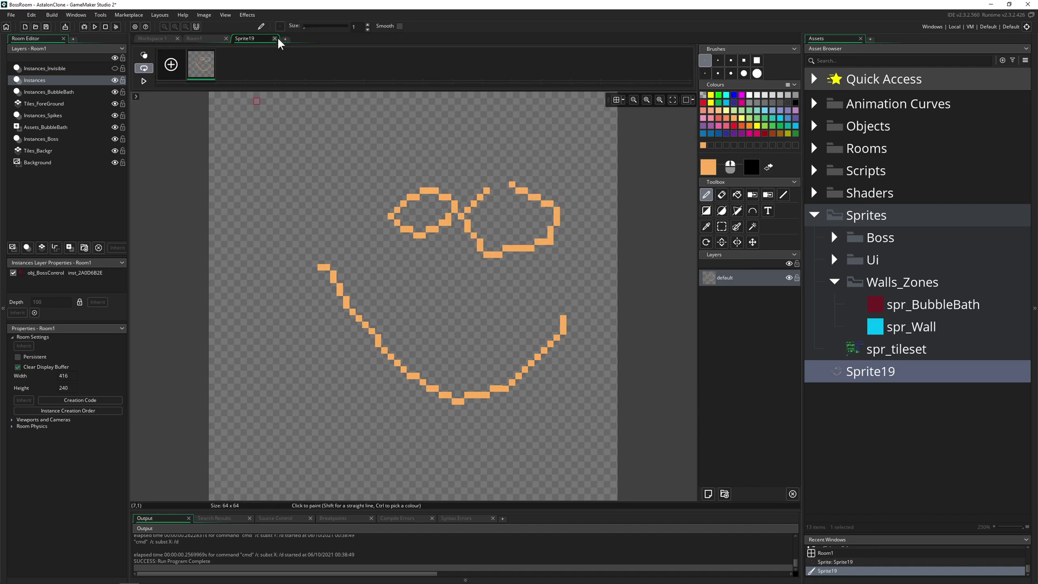
pyautogui.click(276, 38)
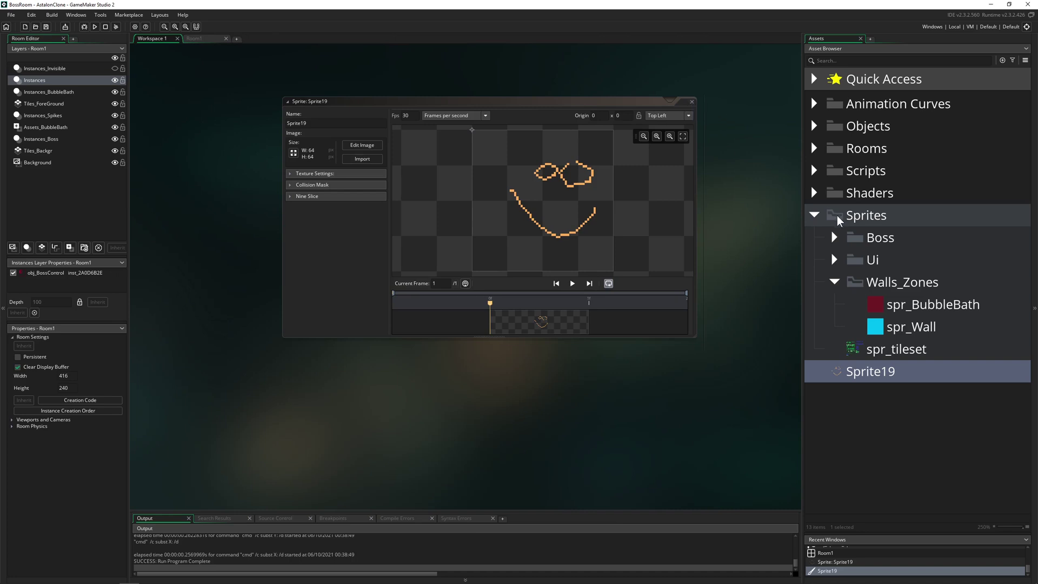
pyautogui.click(692, 101)
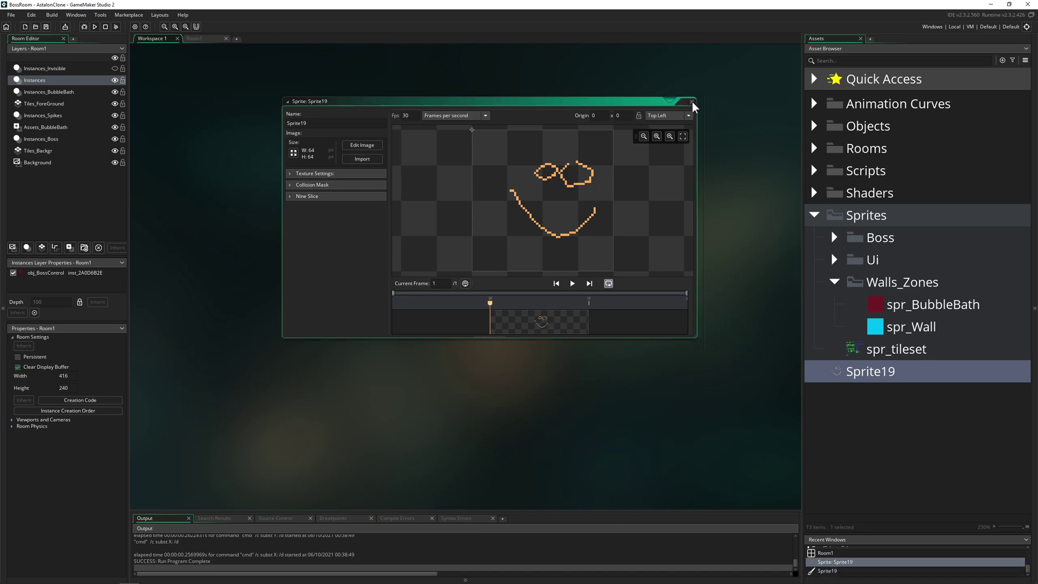
# Open the spr_Gui_HpBackground sprite from the Ui folder, enlarge its editor, and examine the Nine Slice settings and guides
pyautogui.click(834, 282)
pyautogui.click(833, 260)
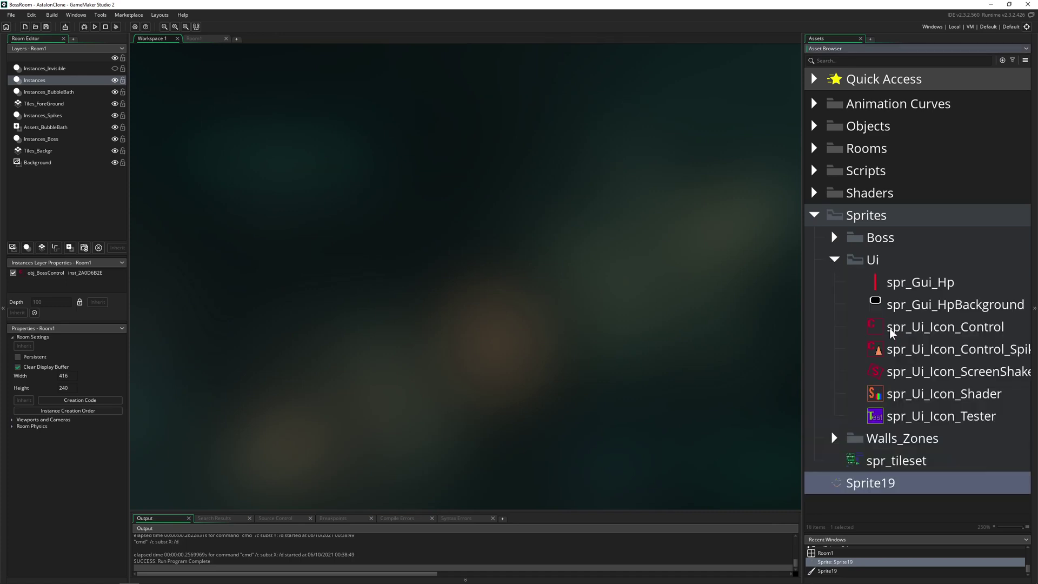
pyautogui.doubleClick(873, 304)
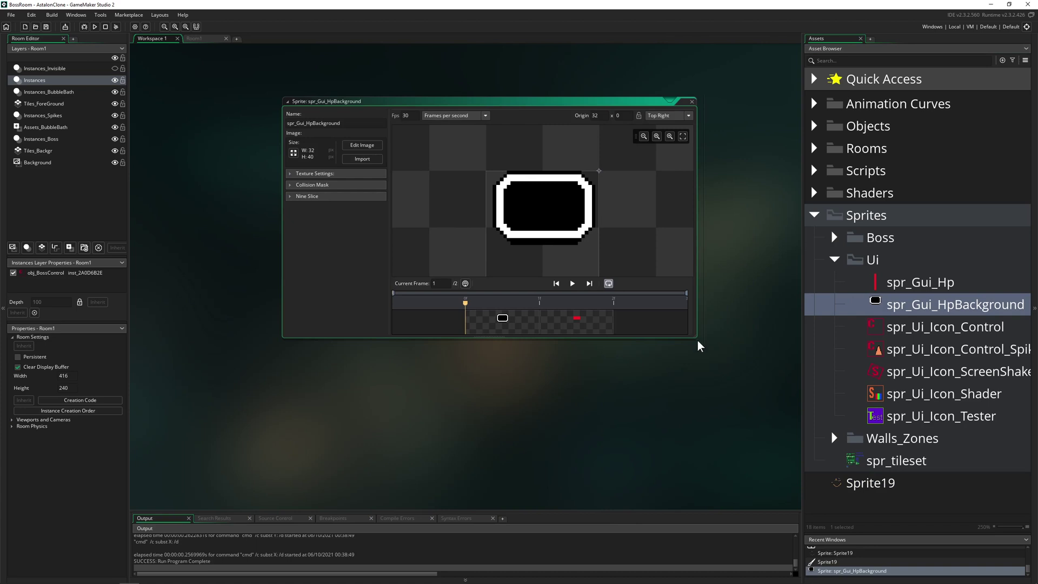
pyautogui.moveTo(696, 337); pyautogui.dragTo(753, 405)
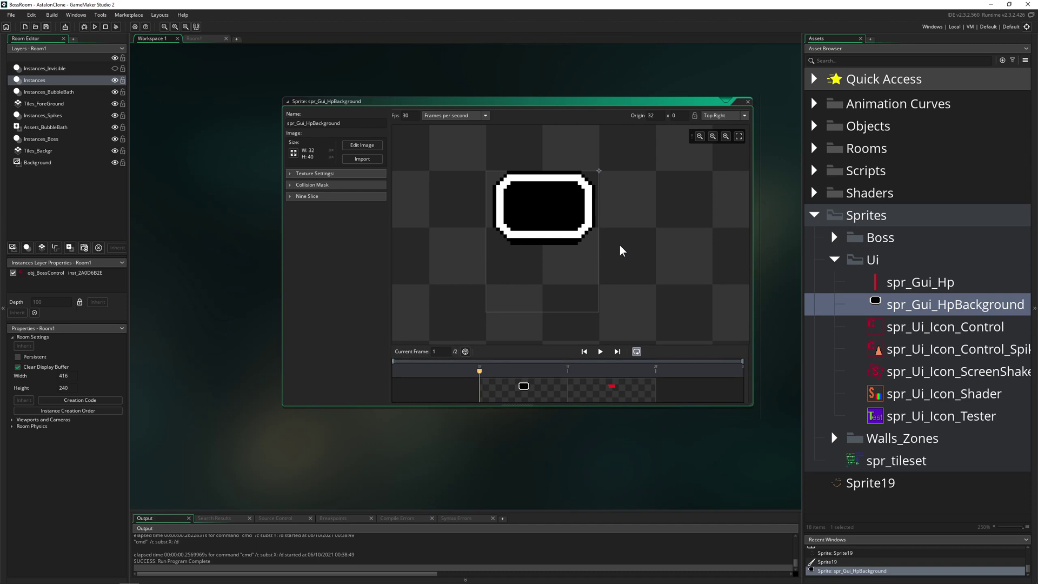
pyautogui.moveTo(684, 110); pyautogui.dragTo(650, 123)
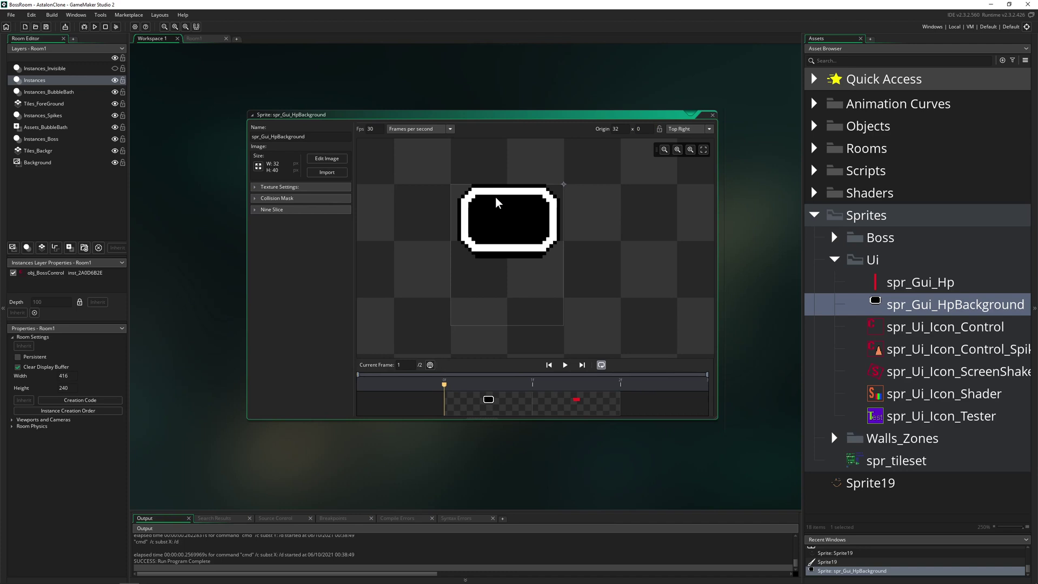
pyautogui.click(268, 211)
pyautogui.scroll(-3, 424, 260)
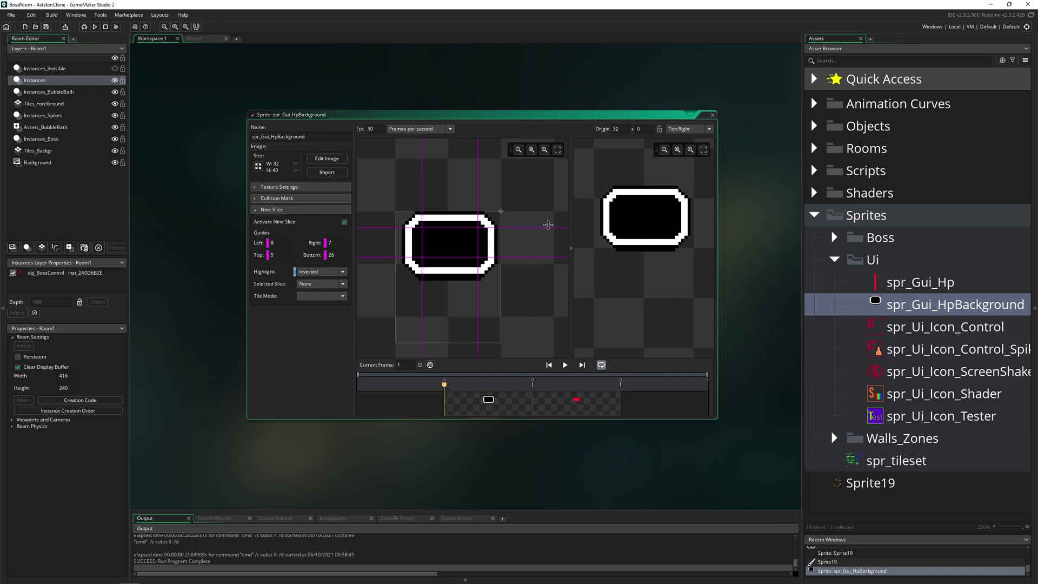
pyautogui.moveTo(599, 230)
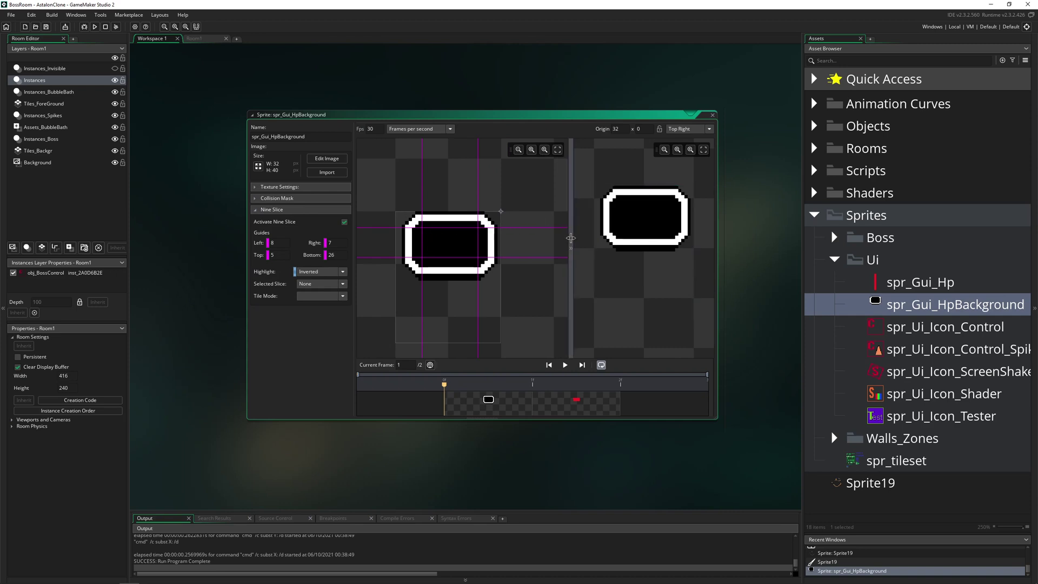
# Try stretching the spr_Gui_HpBackground sprite into a wide bar on Room1's Assets_BubbleBath layer, and delete the placed sprite
pyautogui.click(194, 39)
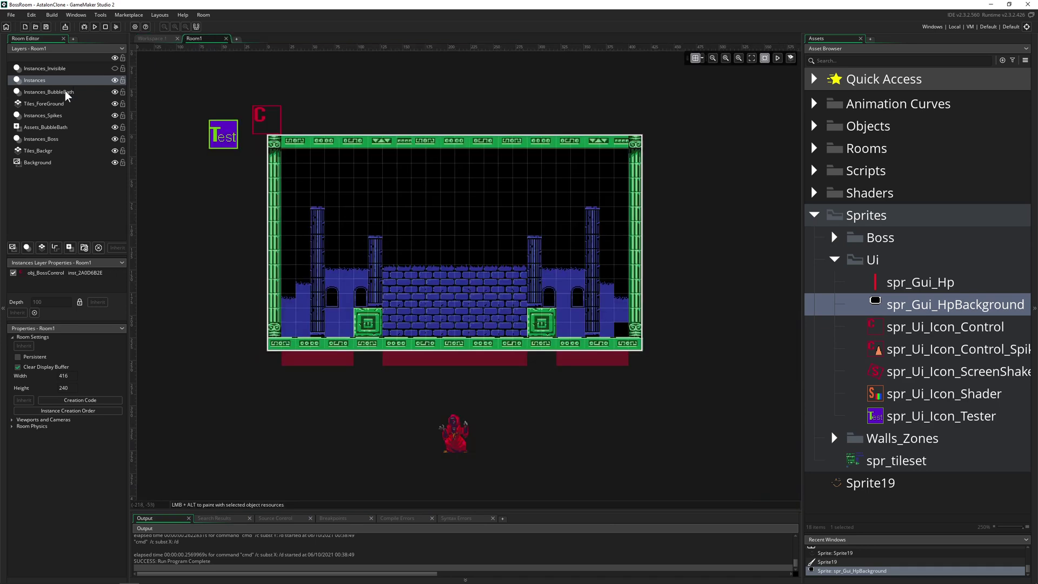
pyautogui.click(45, 127)
pyautogui.click(426, 186)
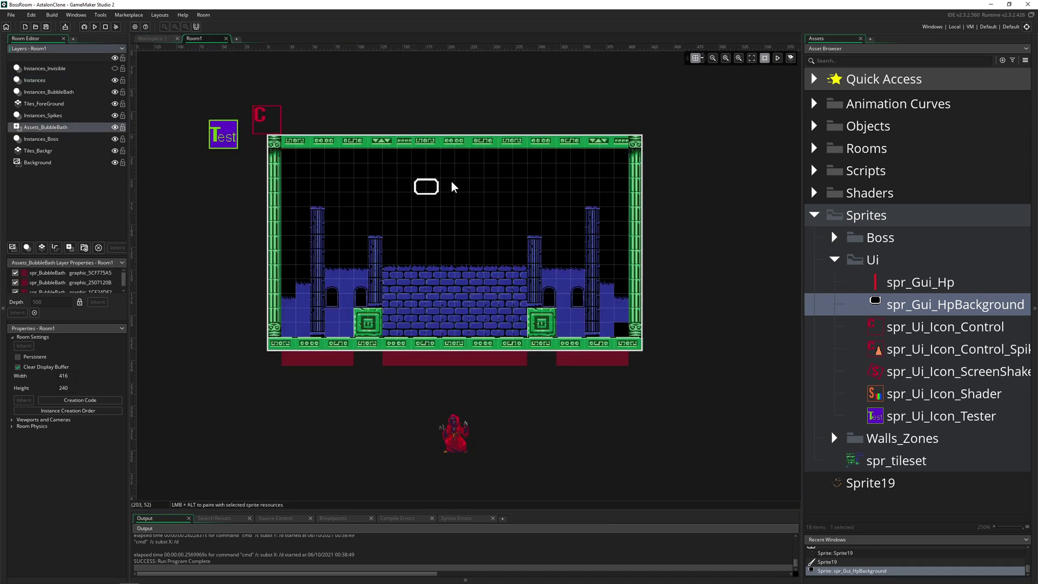
pyautogui.moveTo(439, 187); pyautogui.dragTo(541, 189)
pyautogui.keyDown('ctrl'); pyautogui.scroll(1, 440, 188); pyautogui.keyUp('ctrl')
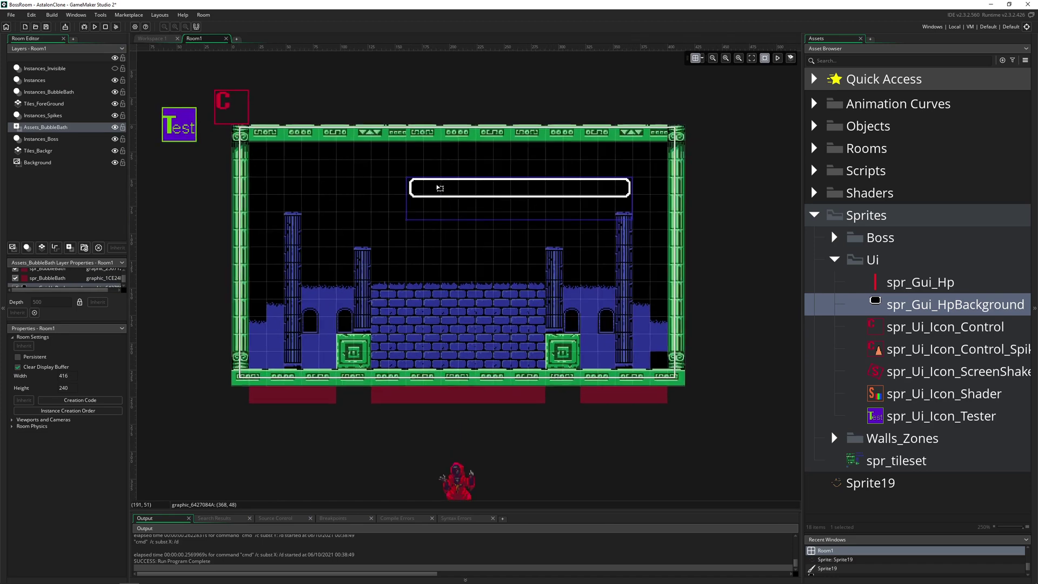
pyautogui.keyDown('ctrl'); pyautogui.scroll(3, 439, 189); pyautogui.keyUp('ctrl')
pyautogui.keyDown('ctrl'); pyautogui.scroll(-3, 414, 194); pyautogui.keyUp('ctrl')
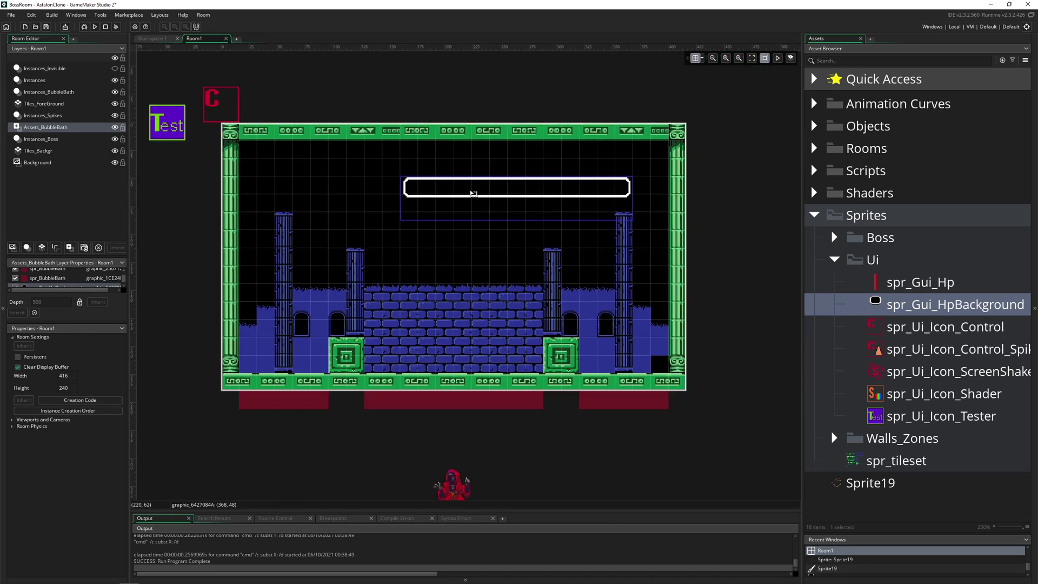
pyautogui.press('Delete')
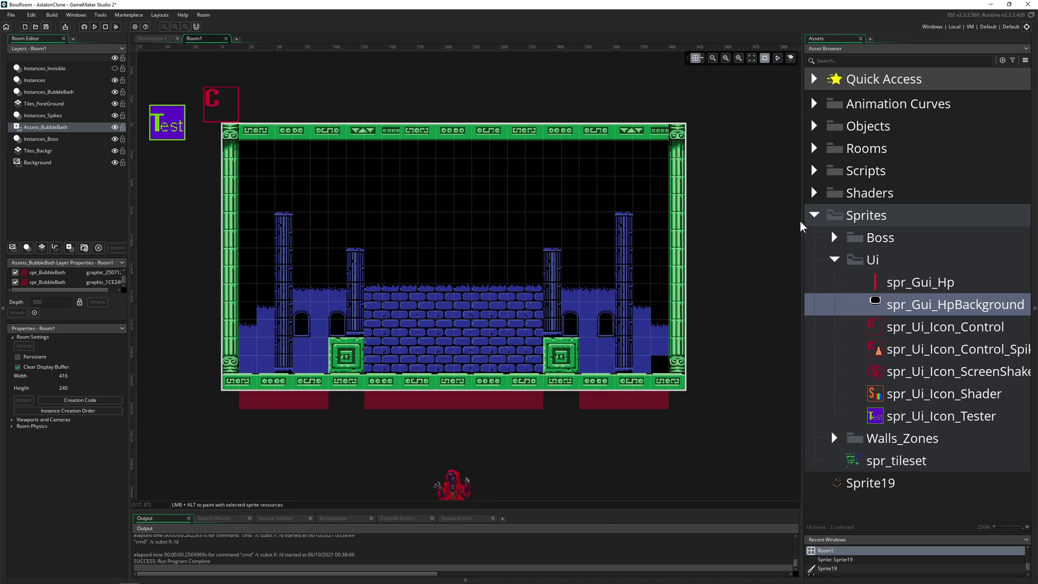
# Collapse the Ui sprite folder, widen the Asset Browser, and select spr_tileset
pyautogui.click(835, 260)
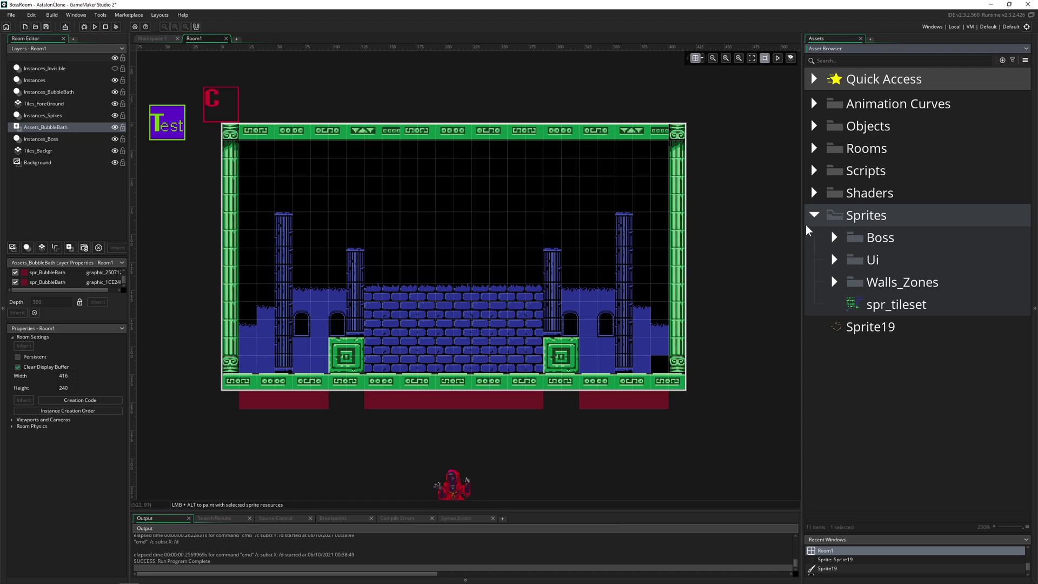
pyautogui.moveTo(803, 227); pyautogui.dragTo(742, 224)
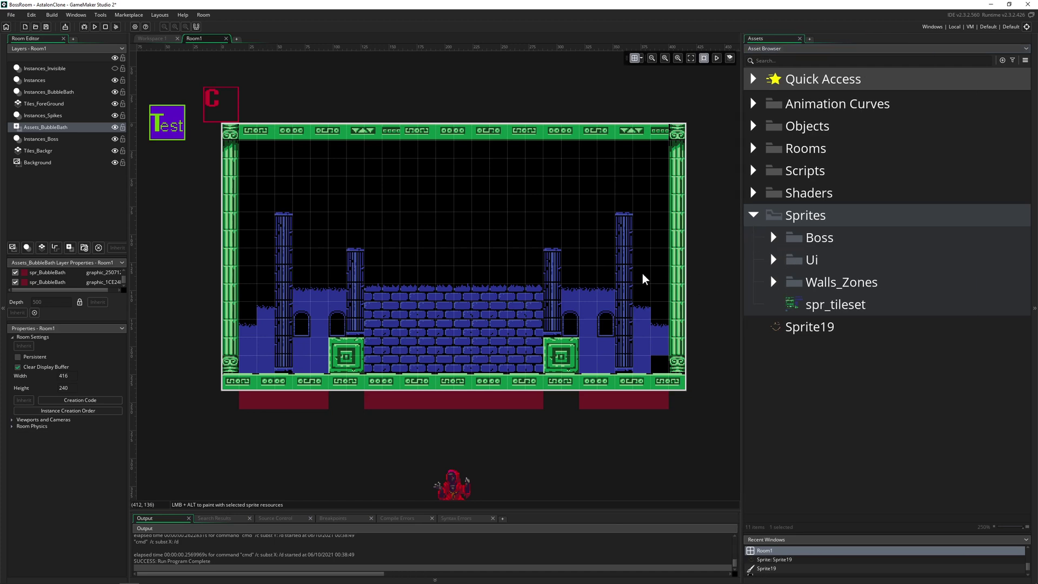
pyautogui.click(782, 300)
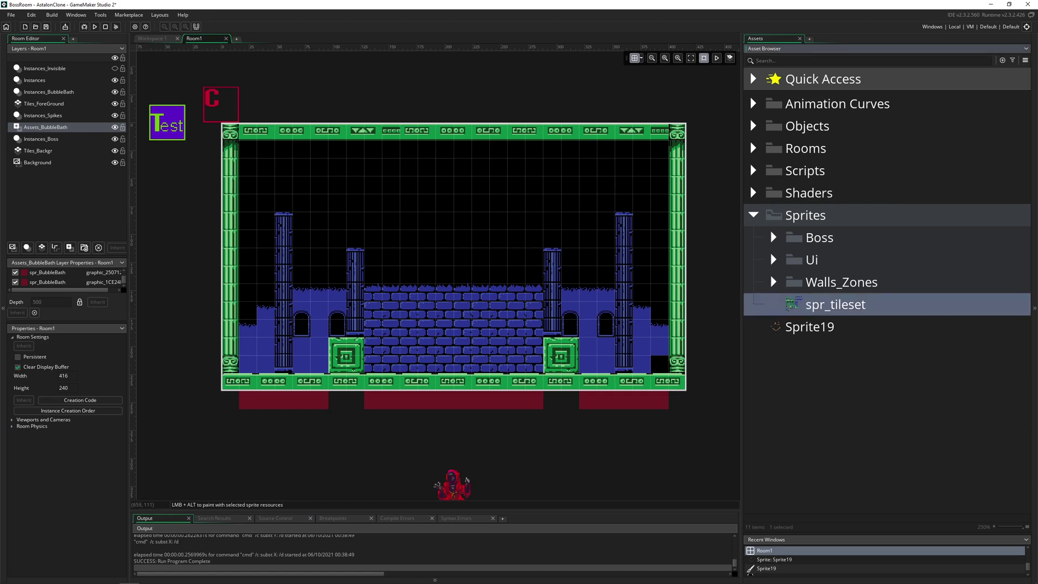
# Switch to File Explorer, examine the image files in Delete YT Video Boss fight and its idle-sprites folder, and close the window
pyautogui.hotkey('alt', 'Tab')
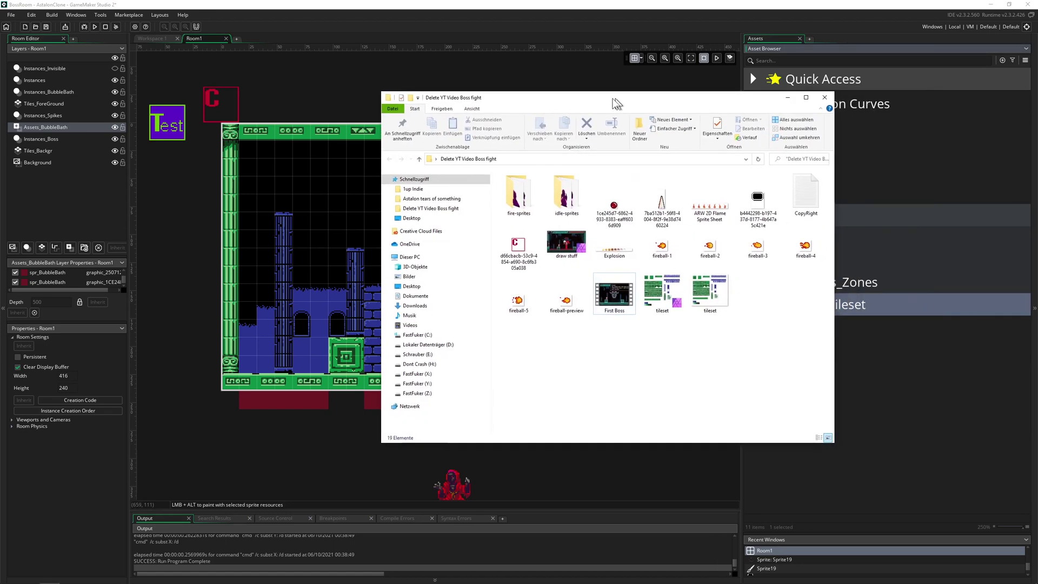
pyautogui.click(542, 202)
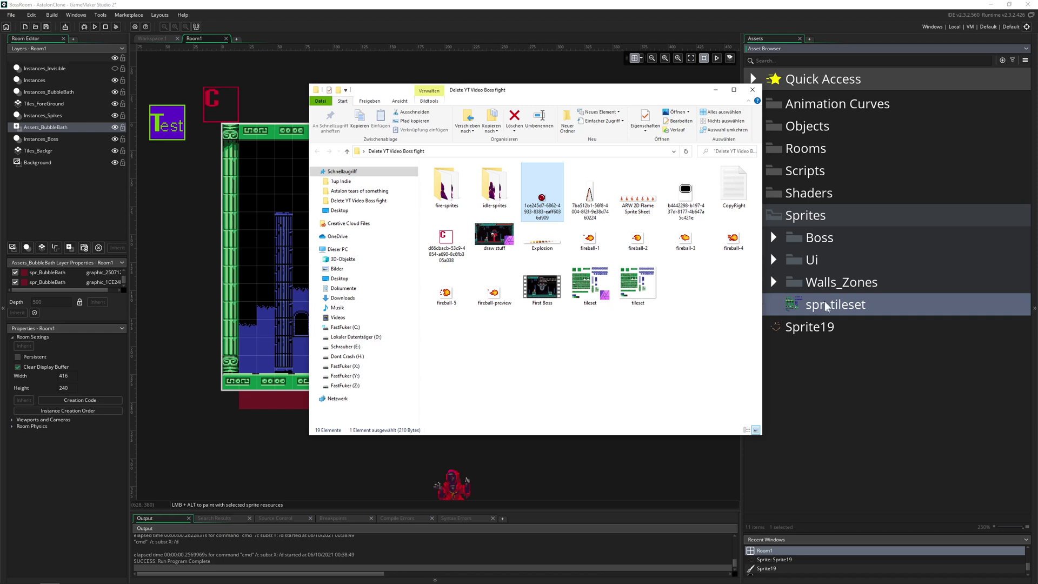
pyautogui.click(603, 212)
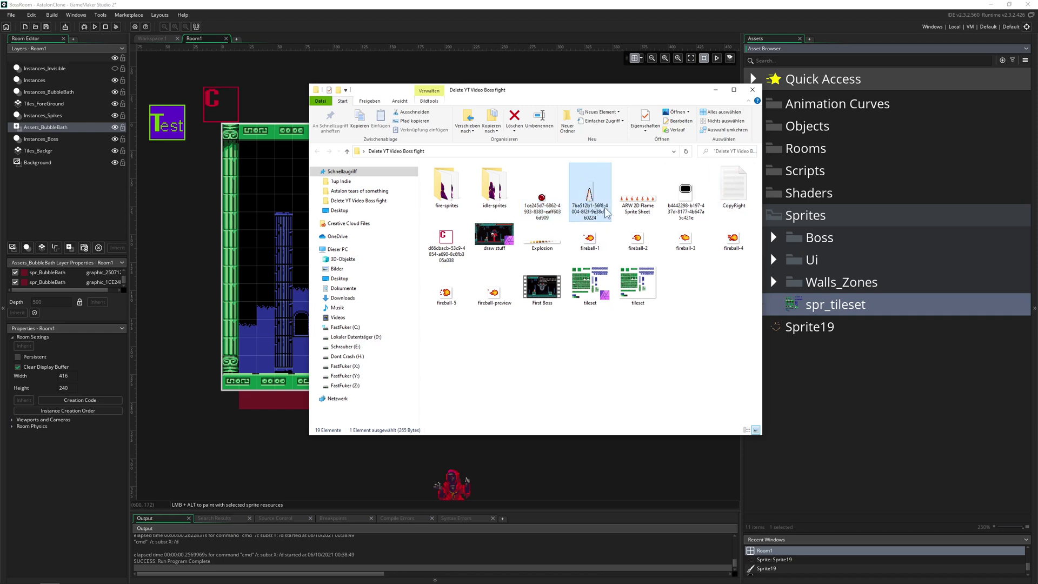
pyautogui.click(554, 244)
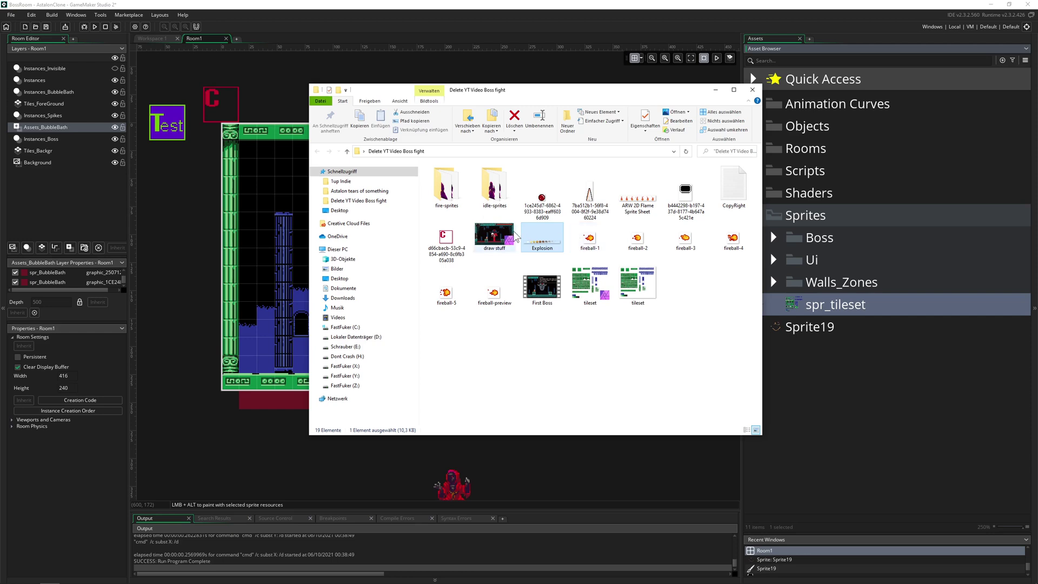
pyautogui.click(589, 241)
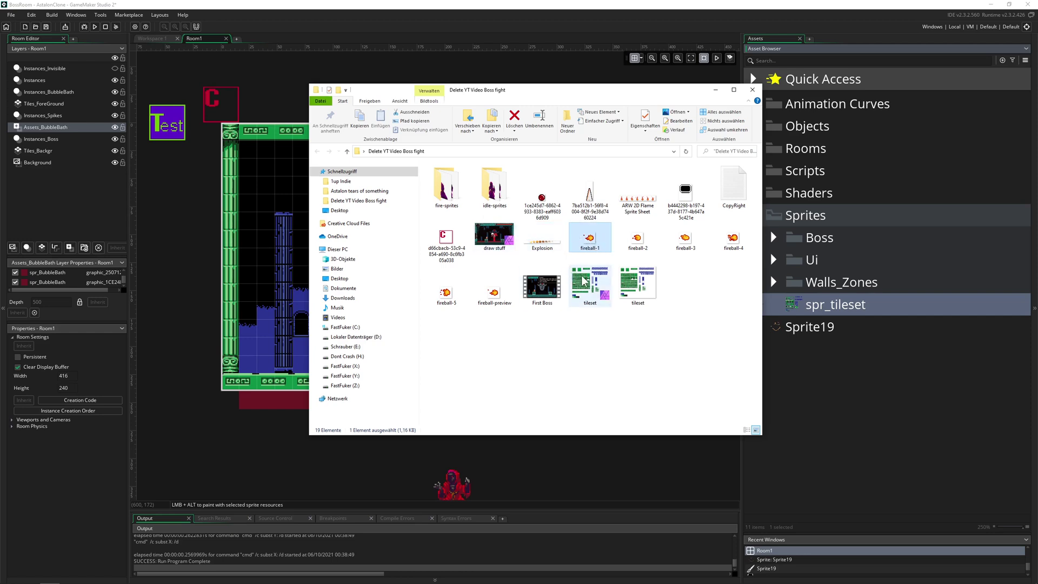
pyautogui.click(638, 282)
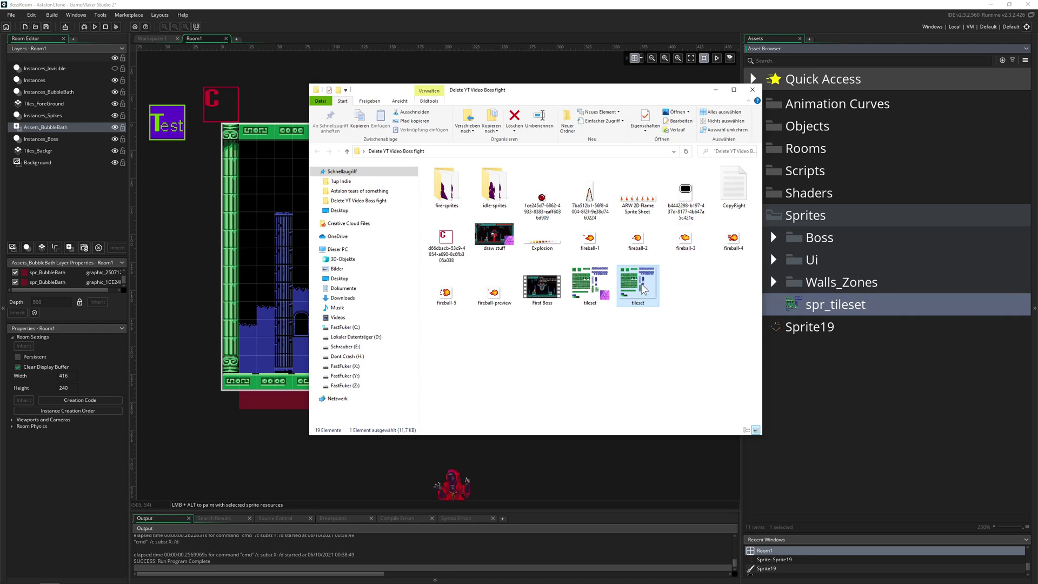
pyautogui.doubleClick(494, 186)
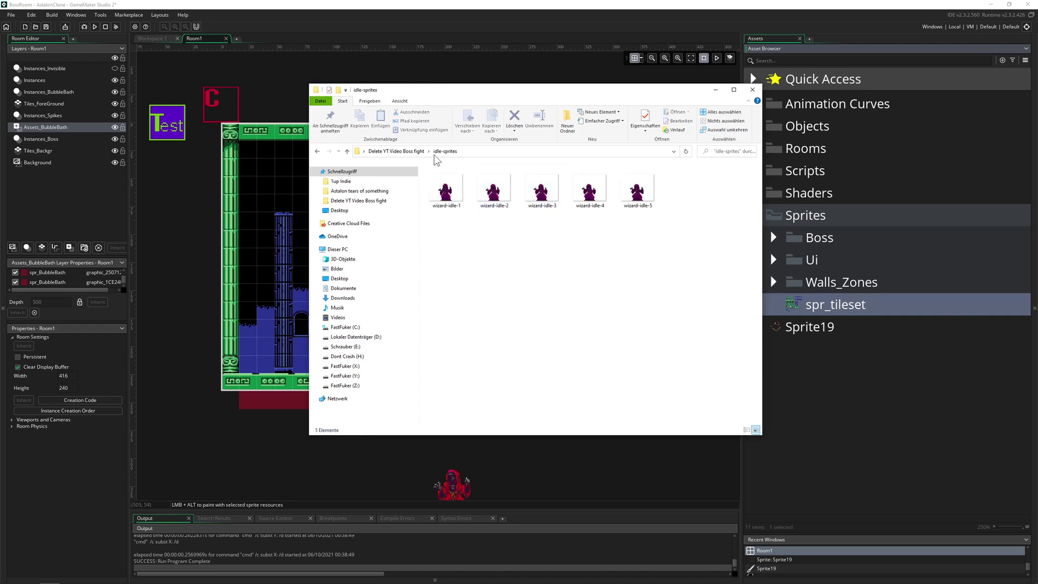
pyautogui.click(397, 151)
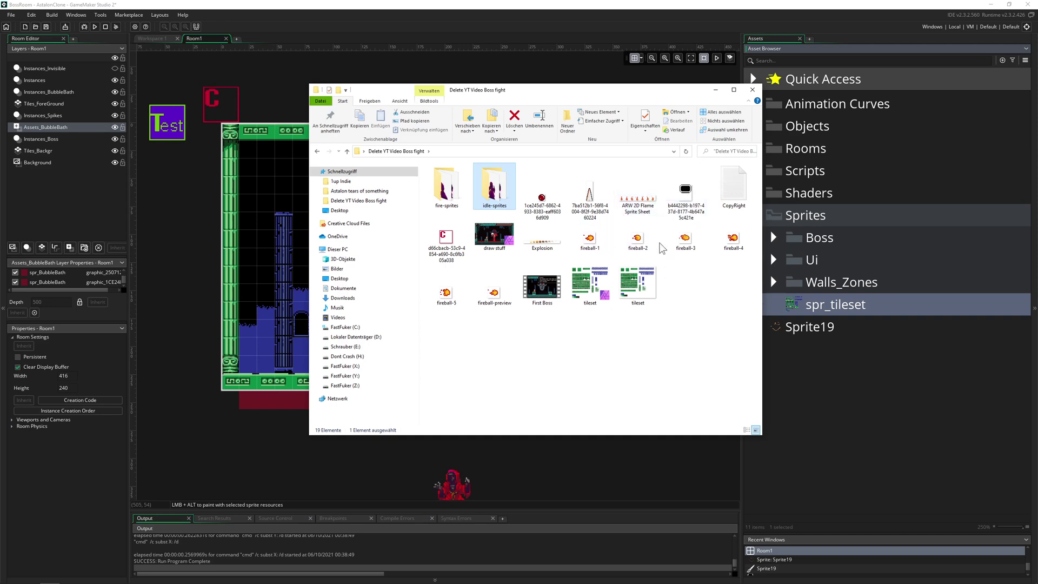
pyautogui.click(459, 241)
pyautogui.moveTo(618, 98); pyautogui.dragTo(632, 94)
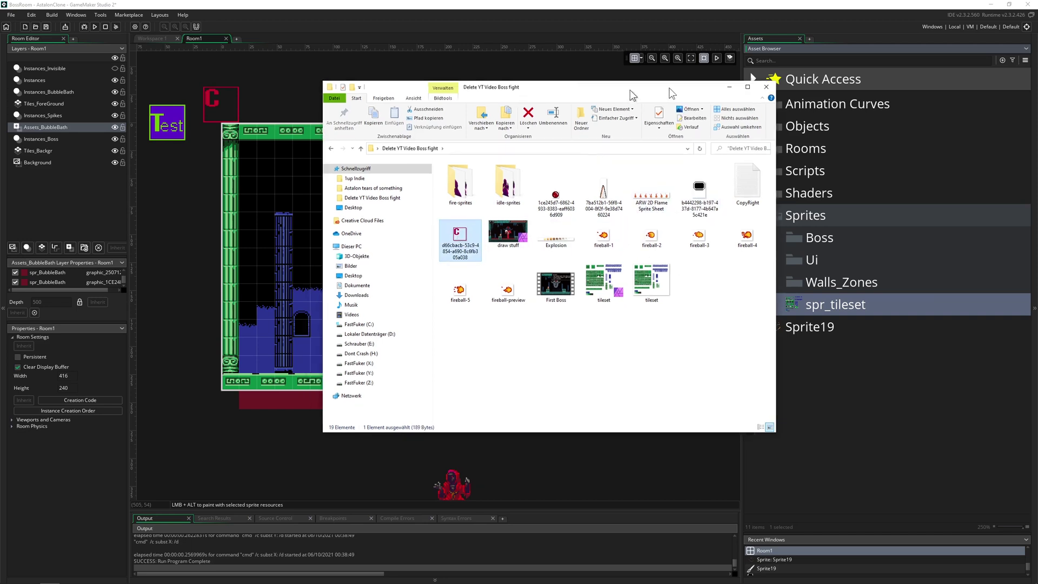
pyautogui.click(766, 87)
# Expand the Ui sprite folder, open the spr_Gui_HpBackground sprite, and display its Nine Slice settings
pyautogui.click(773, 260)
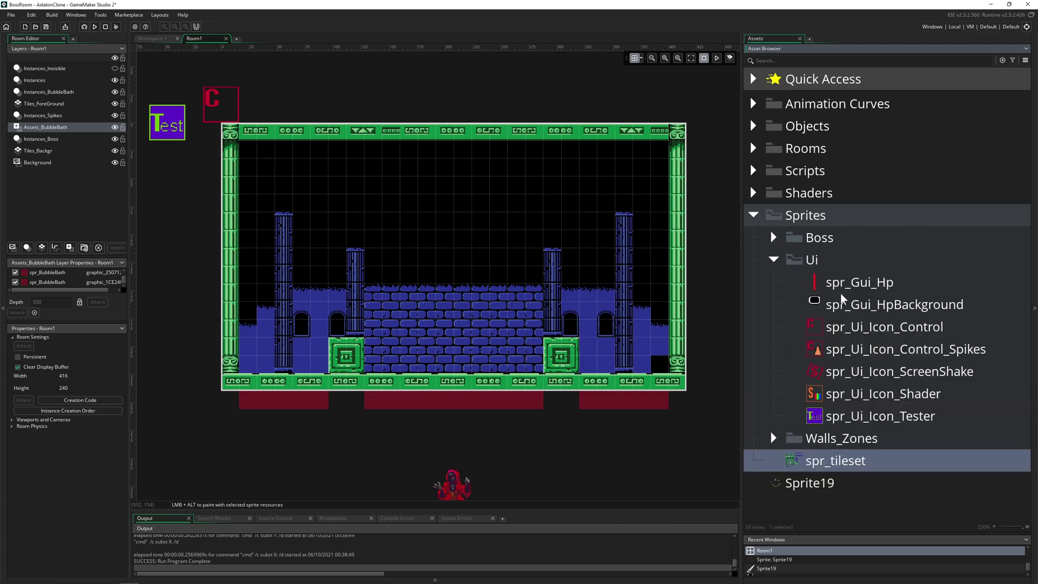
pyautogui.click(820, 306)
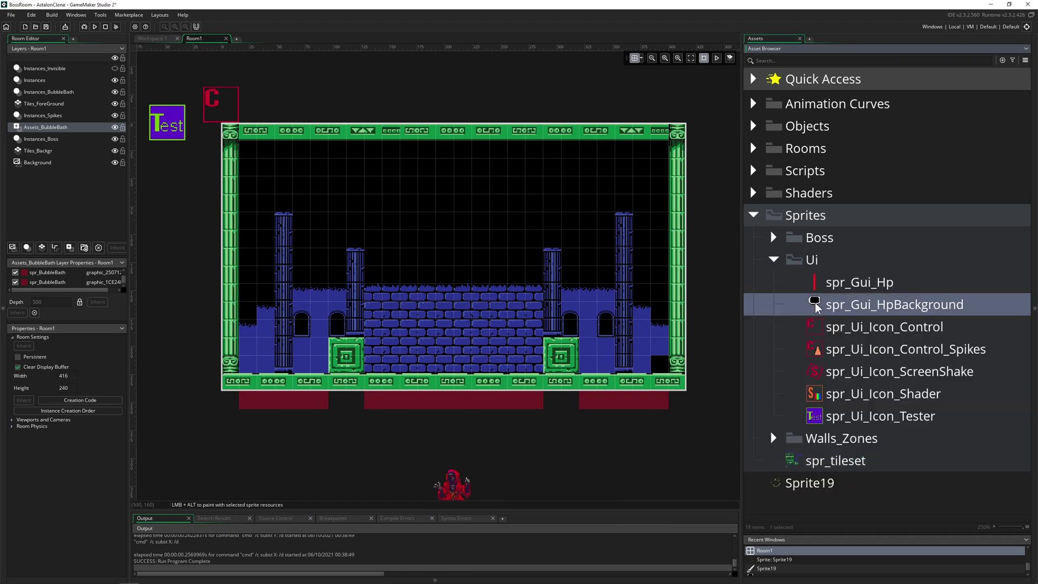
pyautogui.doubleClick(846, 306)
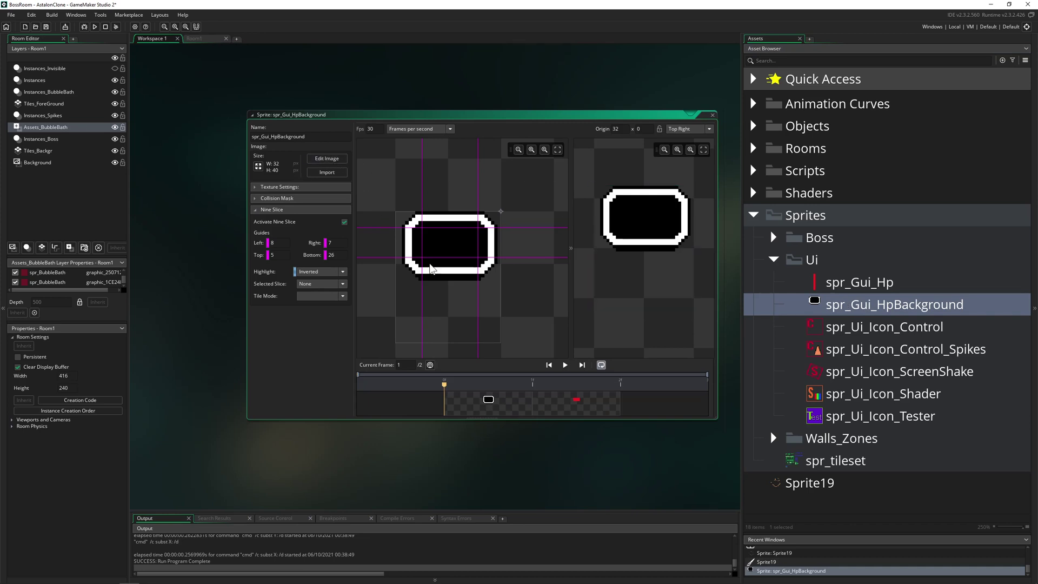
pyautogui.click(257, 210)
pyautogui.click(258, 209)
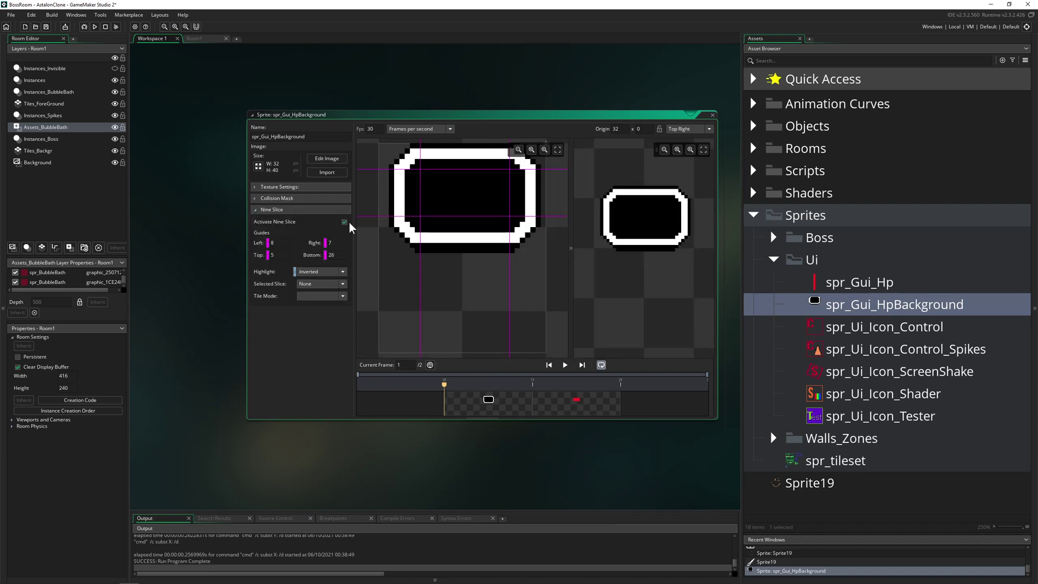
# Keep Nine Slice activated for spr_Gui_HpBackground and move its left guide to 9
pyautogui.click(344, 222)
pyautogui.moveTo(421, 153)
pyautogui.mouseDown()
pyautogui.moveTo(404, 154)
pyautogui.moveTo(424, 155)
pyautogui.mouseUp()
pyautogui.moveTo(429, 186); pyautogui.dragTo(427, 228, button='middle')
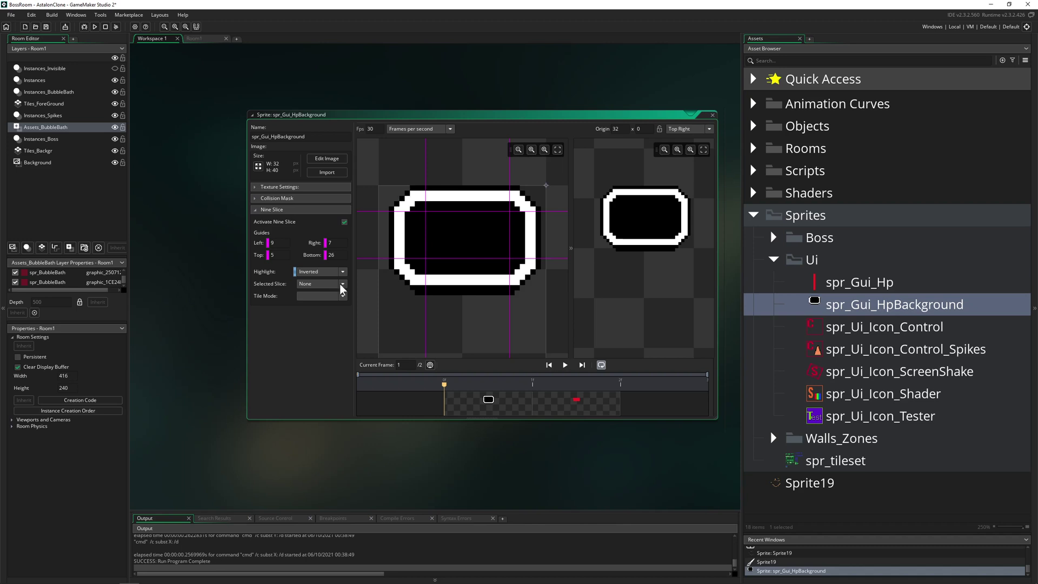
# Test the nine-slice scaling by stretching the spr_Gui_HpBackground preview wider on both sides, temporarily enlarging the preview area
pyautogui.moveTo(614, 201)
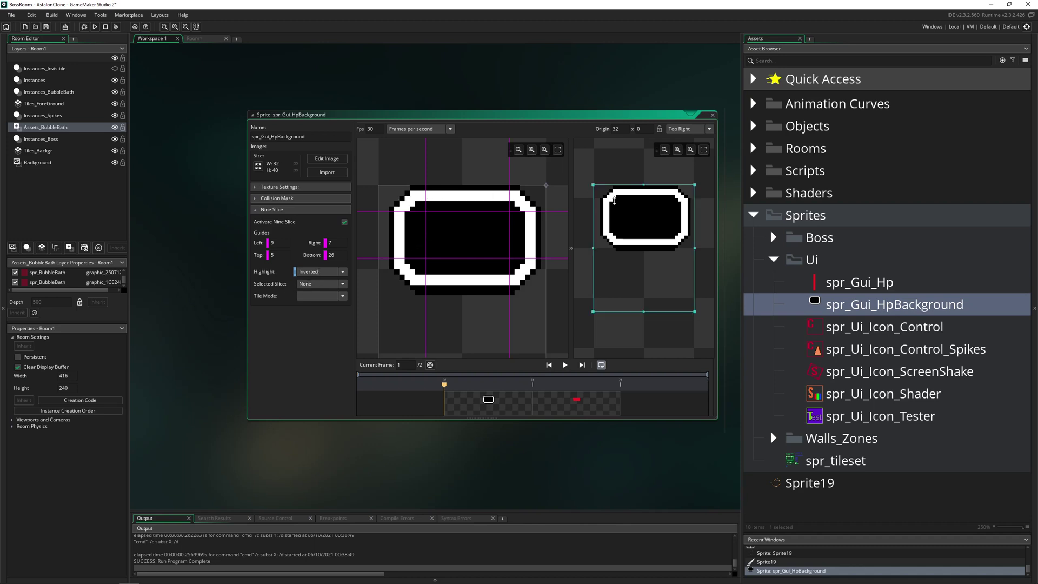
pyautogui.moveTo(571, 216); pyautogui.dragTo(460, 215)
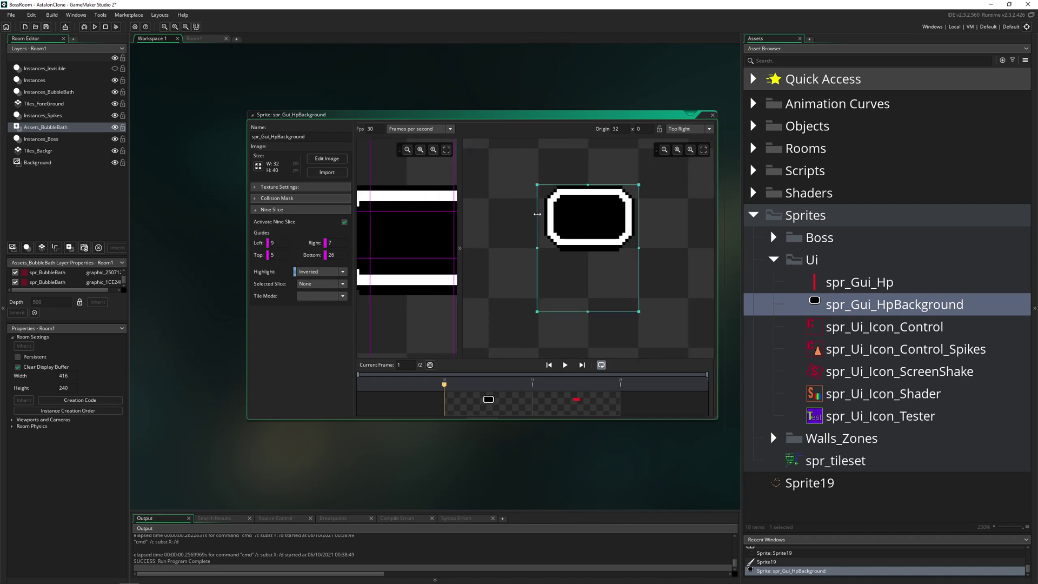
pyautogui.moveTo(538, 251)
pyautogui.mouseDown()
pyautogui.moveTo(494, 241)
pyautogui.moveTo(622, 238)
pyautogui.moveTo(524, 237)
pyautogui.mouseUp()
pyautogui.moveTo(640, 252)
pyautogui.mouseDown()
pyautogui.moveTo(713, 251)
pyautogui.moveTo(646, 252)
pyautogui.mouseUp()
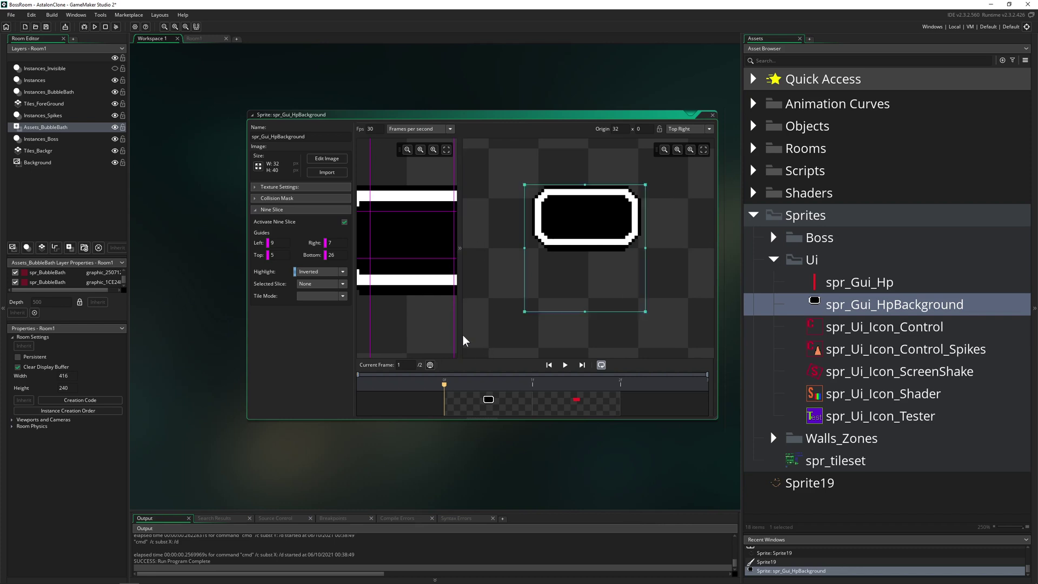
pyautogui.moveTo(459, 319); pyautogui.dragTo(577, 318)
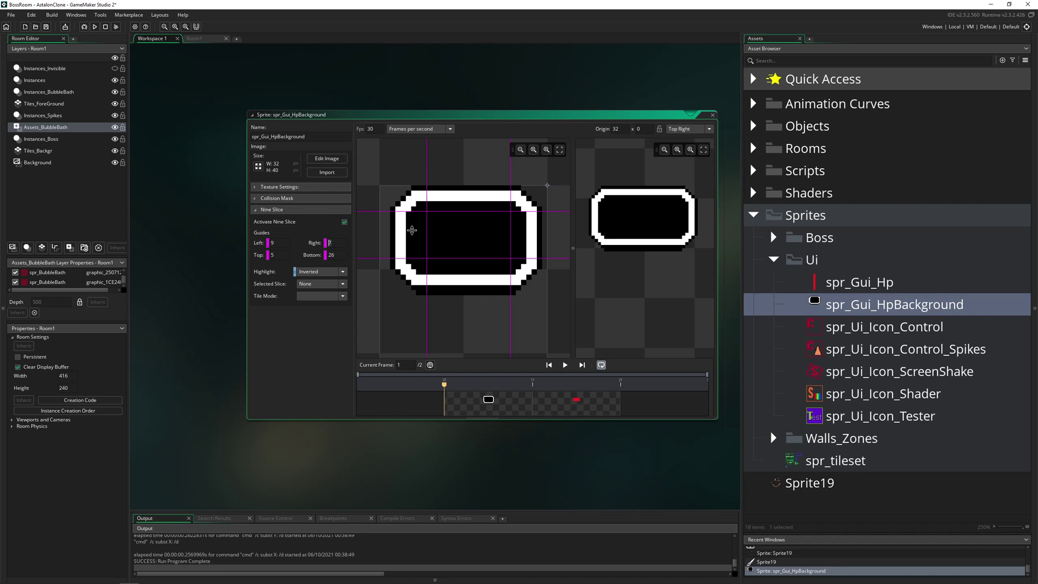
# Move the top nine-slice guide of spr_Gui_HpBackground to 6 and close the sprite editor
pyautogui.moveTo(423, 212); pyautogui.dragTo(423, 218)
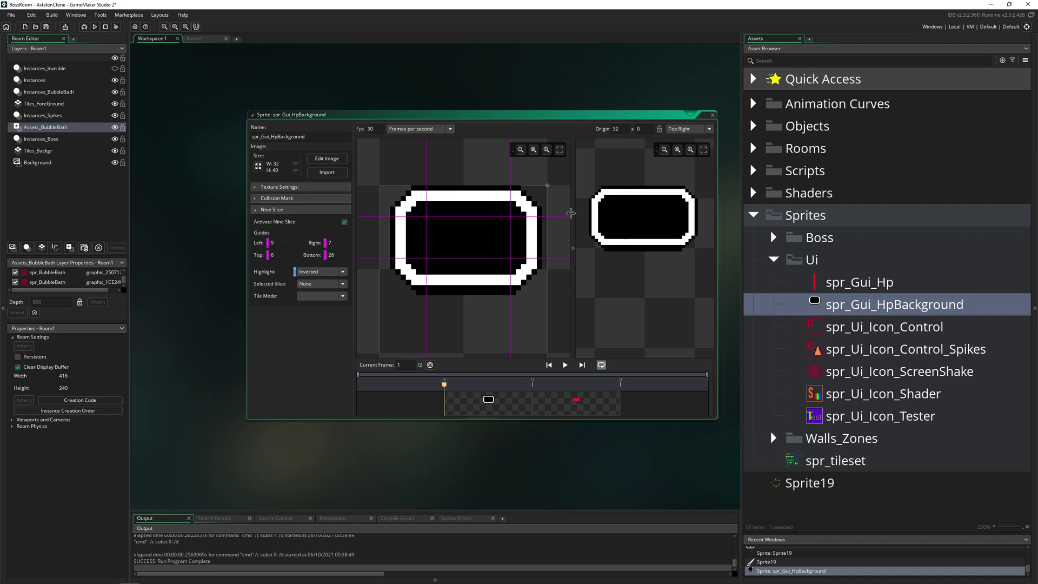
pyautogui.click(712, 117)
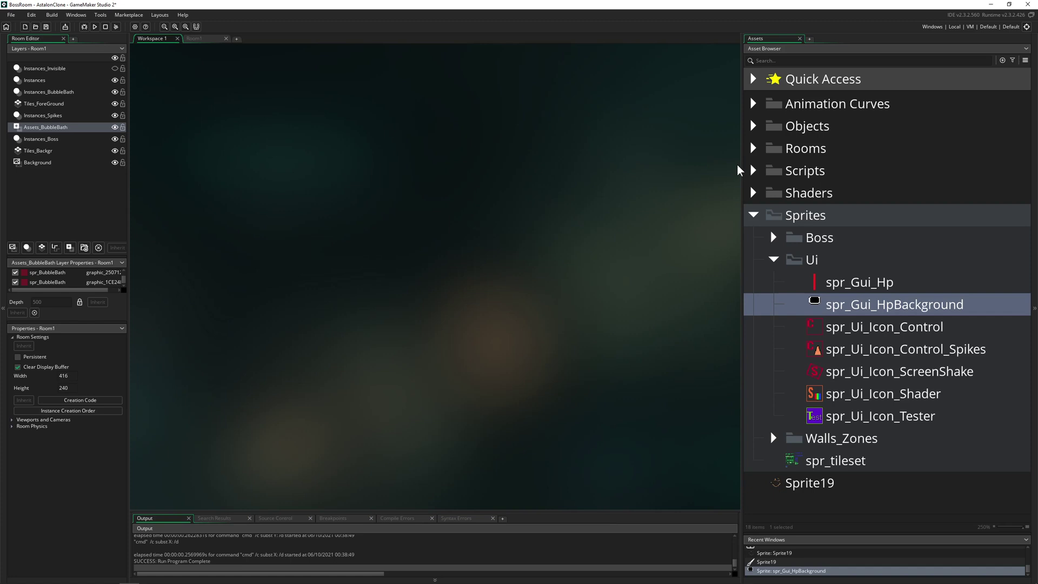
# Open the spr_tileset sprite, narrow the Asset Browser, and enlarge the sprite's editor window
pyautogui.moveTo(741, 164); pyautogui.dragTo(608, 193)
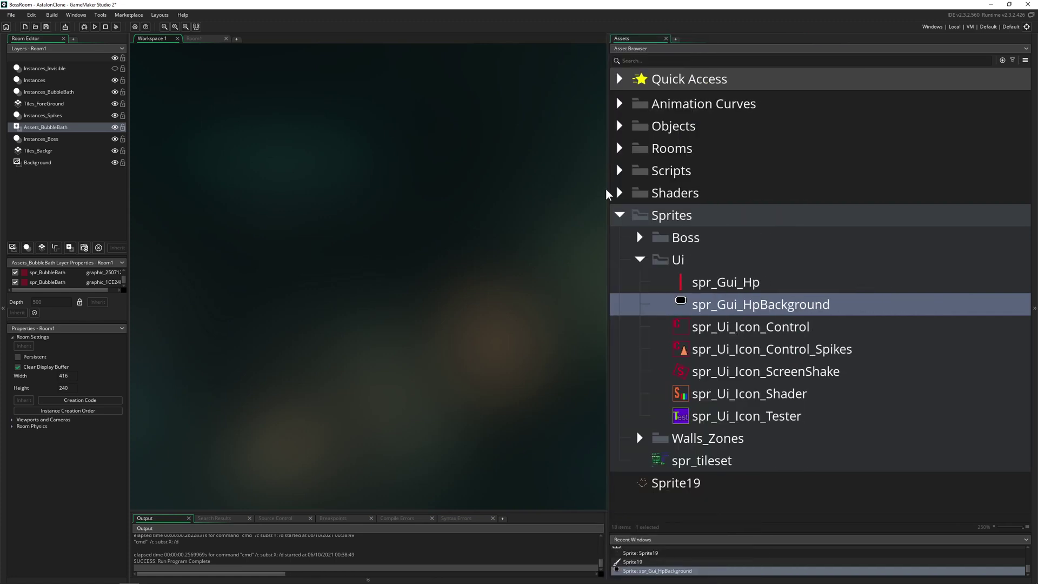
pyautogui.doubleClick(696, 463)
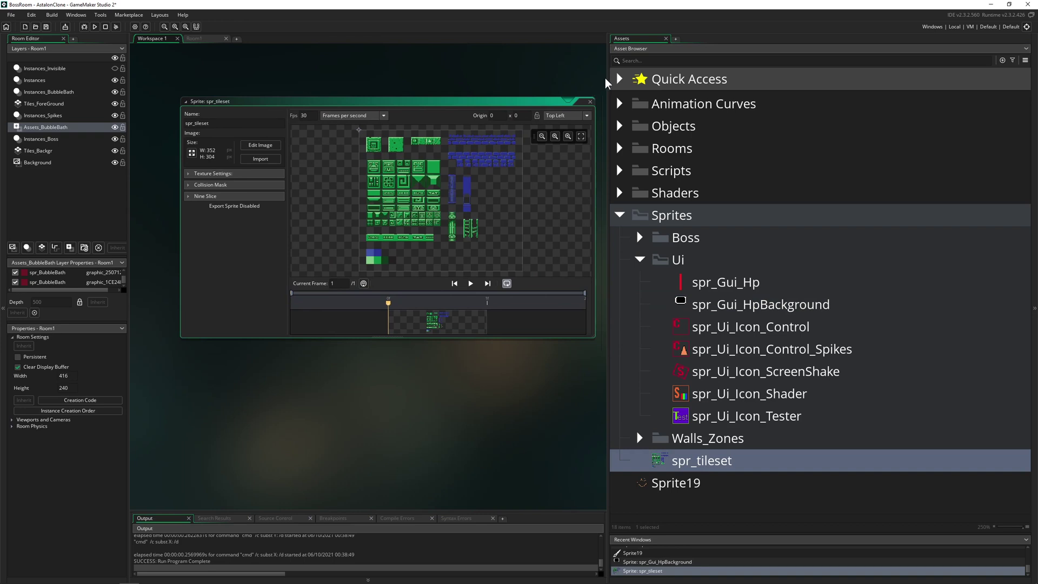
pyautogui.moveTo(607, 78); pyautogui.dragTo(838, 324)
pyautogui.moveTo(593, 339); pyautogui.dragTo(787, 486)
pyautogui.keyDown('ctrl'); pyautogui.scroll(3, 433, 233); pyautogui.keyUp('ctrl')
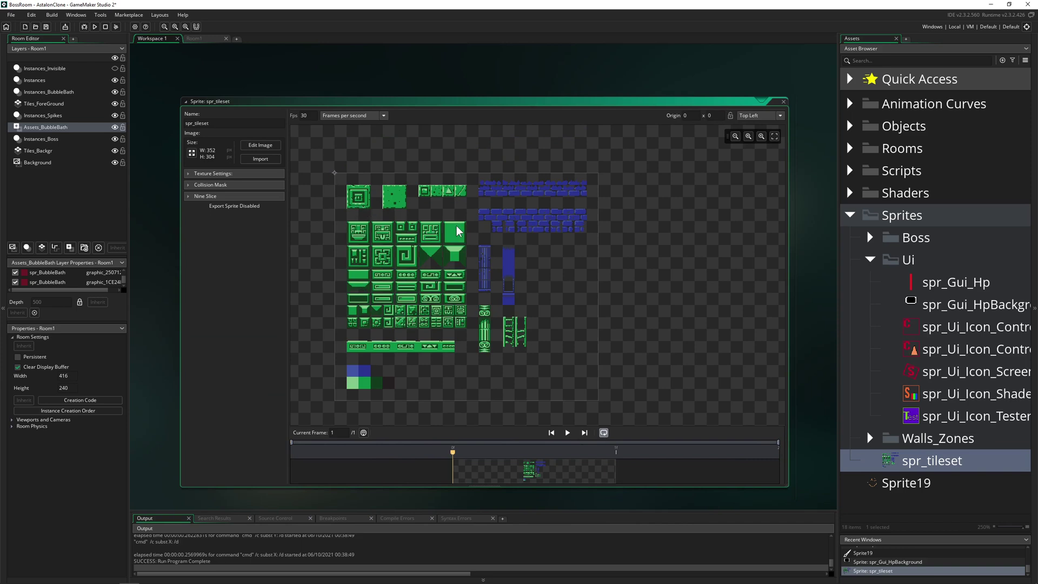
# Examine the green block tiles and the blue brick tiles in the spr_tileset image up close
pyautogui.scroll(-1, 456, 231)
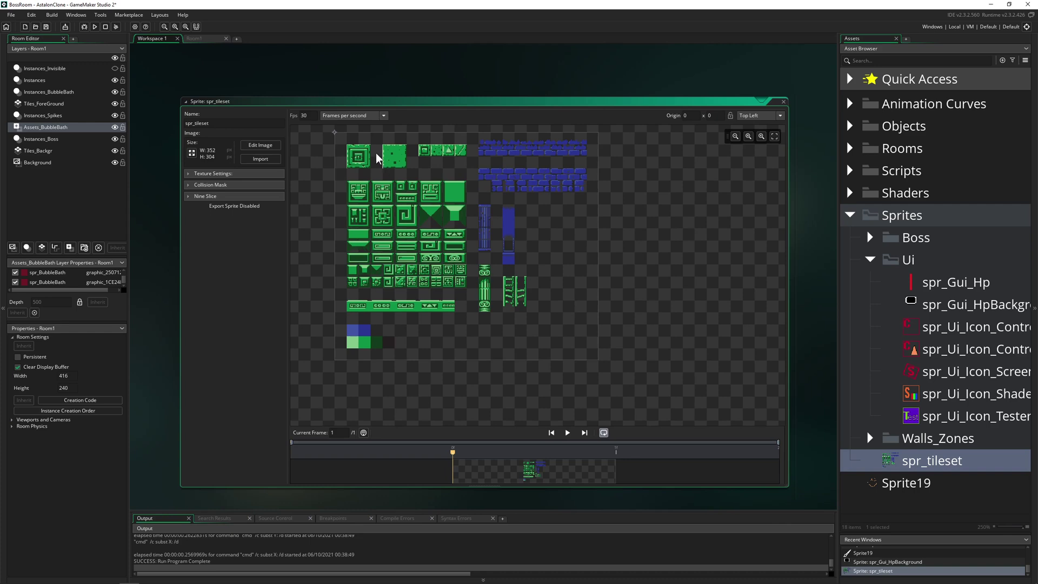
pyautogui.keyDown('ctrl'); pyautogui.scroll(1, 377, 159); pyautogui.keyUp('ctrl')
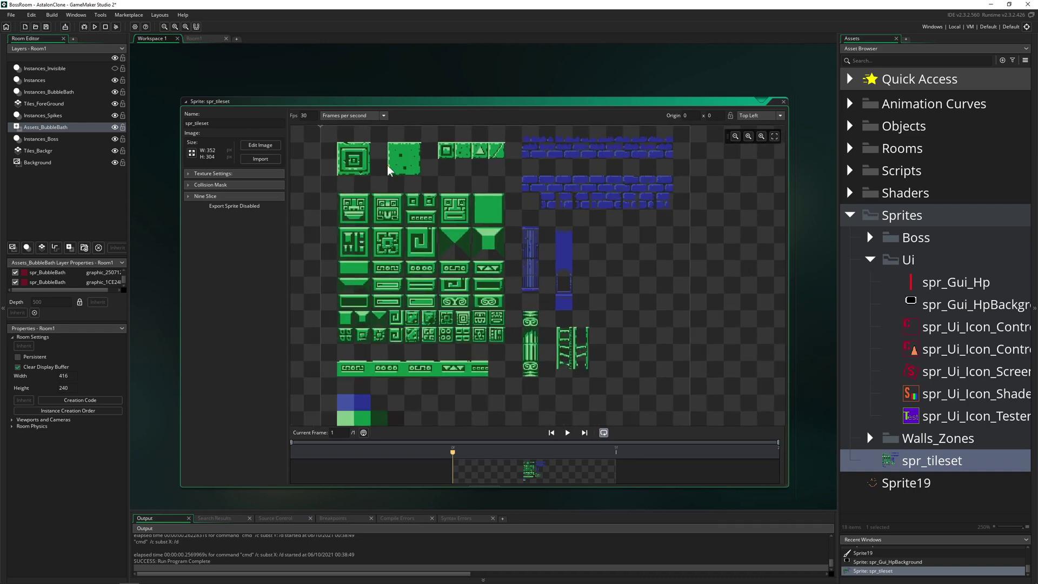
pyautogui.keyDown('ctrl'); pyautogui.scroll(2, 385, 172); pyautogui.keyUp('ctrl')
pyautogui.keyDown('ctrl'); pyautogui.scroll(4, 377, 176); pyautogui.keyUp('ctrl')
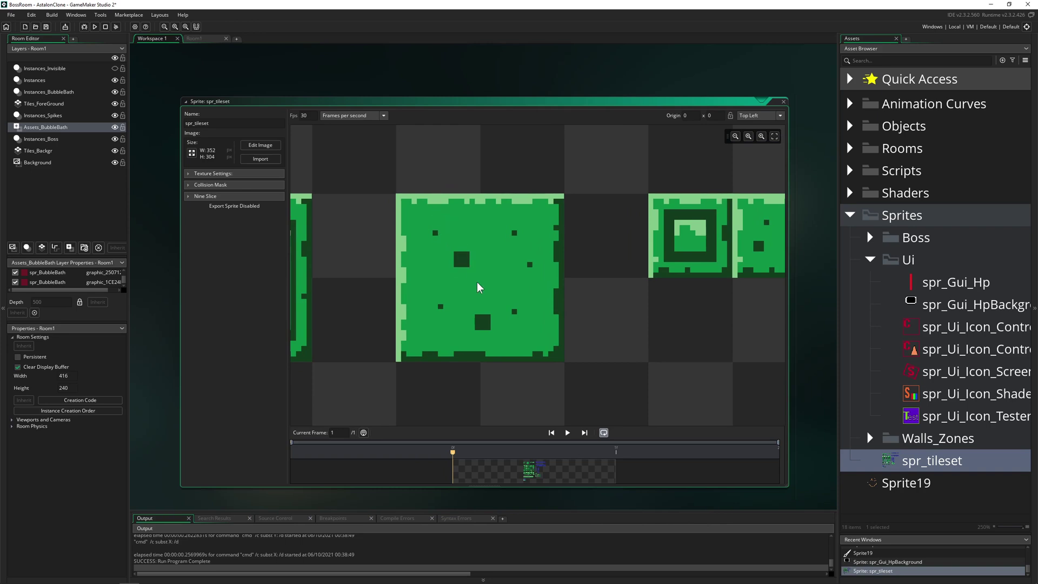
pyautogui.keyDown('ctrl'); pyautogui.scroll(-3, 481, 282); pyautogui.keyUp('ctrl')
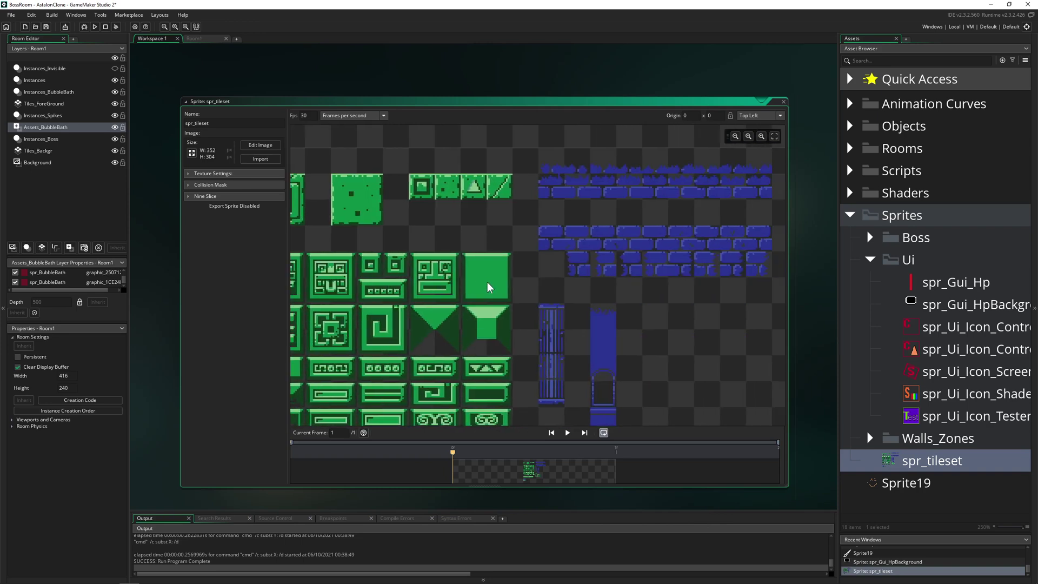
pyautogui.moveTo(789, 244); pyautogui.dragTo(837, 244)
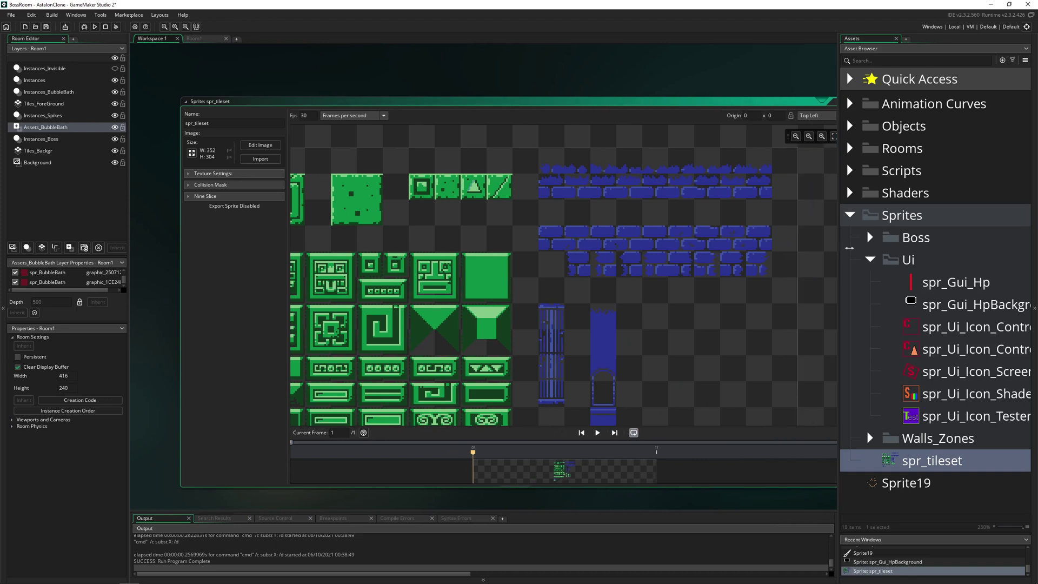
pyautogui.keyDown('ctrl'); pyautogui.scroll(3, 609, 201); pyautogui.keyUp('ctrl')
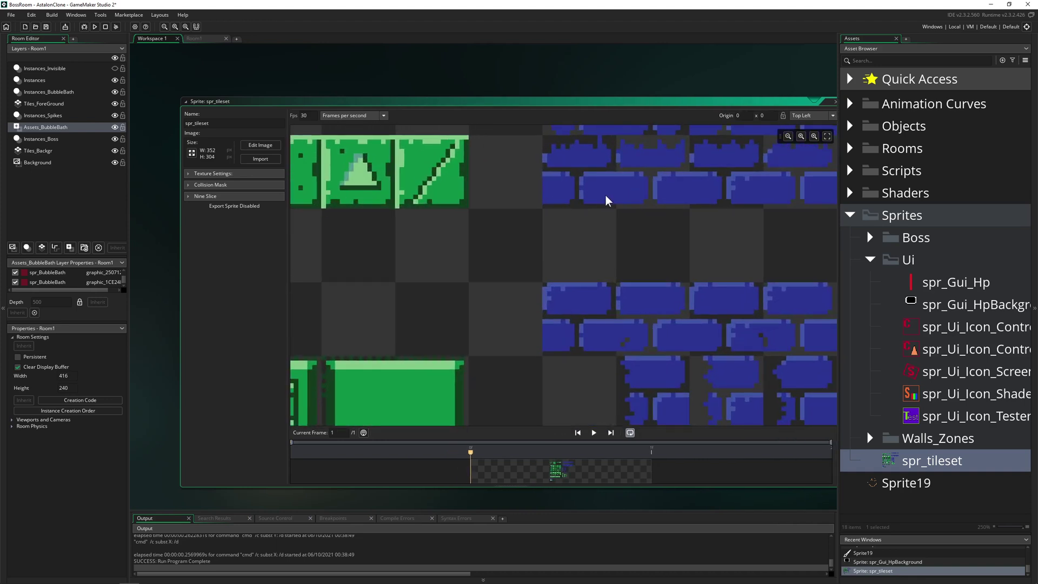
pyautogui.keyDown('ctrl'); pyautogui.scroll(-2, 608, 201); pyautogui.keyUp('ctrl')
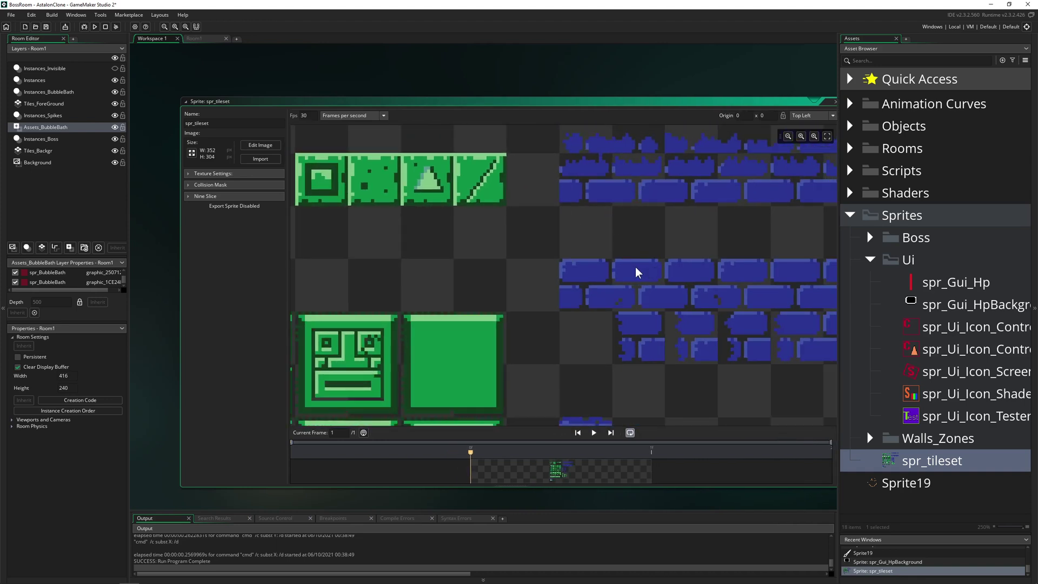
pyautogui.keyDown('ctrl'); pyautogui.scroll(1, 636, 272); pyautogui.keyUp('ctrl')
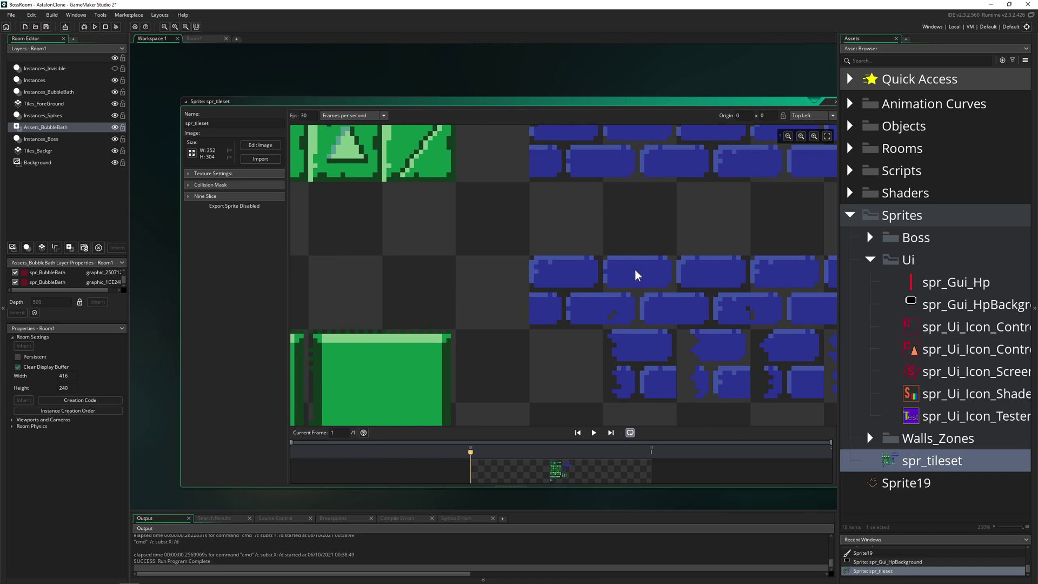
pyautogui.keyDown('ctrl'); pyautogui.scroll(-1, 632, 274); pyautogui.keyUp('ctrl')
pyautogui.keyDown('ctrl'); pyautogui.scroll(-1, 633, 273); pyautogui.keyUp('ctrl')
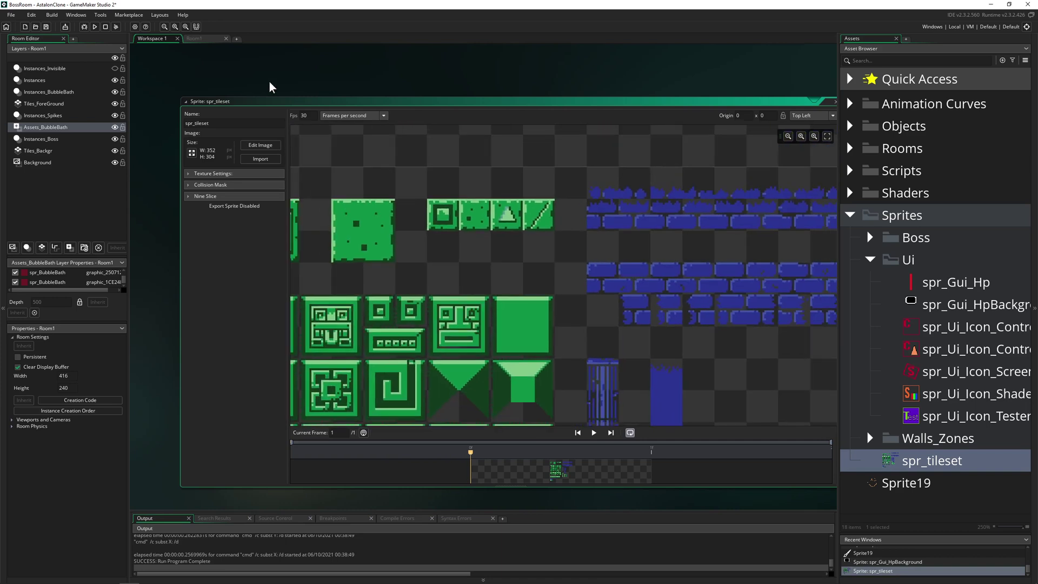
# Switch to Room1, examine the tile layout, and select the middle spr_BubbleBath strip below the floor
pyautogui.click(206, 40)
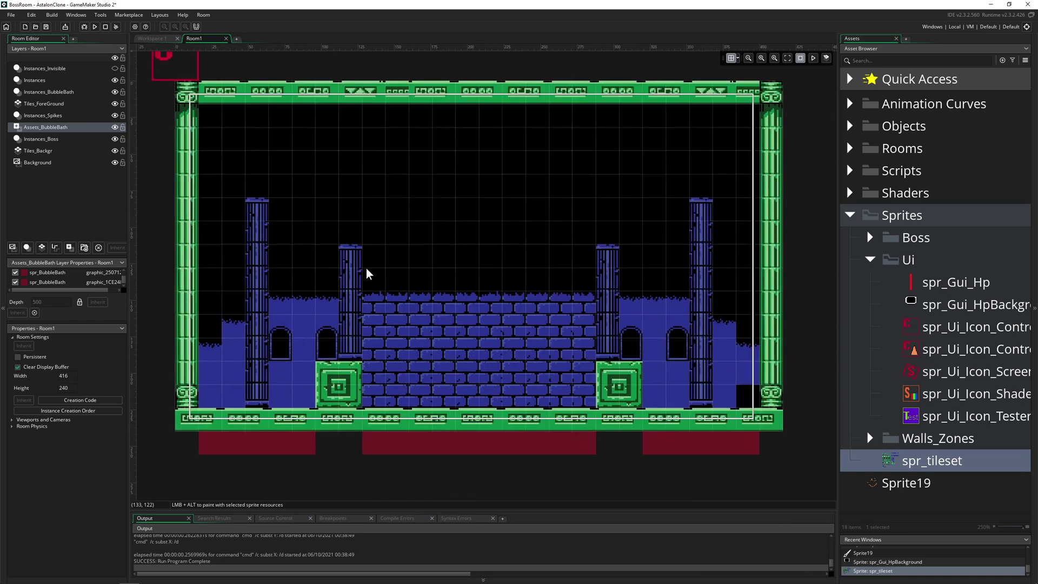
pyautogui.keyDown('ctrl'); pyautogui.scroll(1, 359, 294); pyautogui.keyUp('ctrl')
pyautogui.keyDown('ctrl'); pyautogui.scroll(-1, 427, 241); pyautogui.keyUp('ctrl')
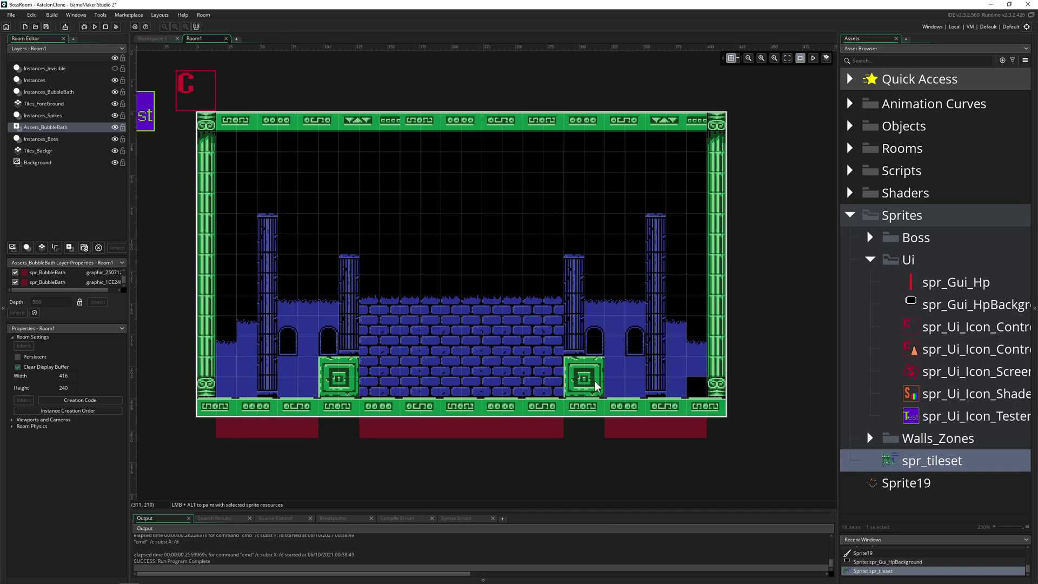
pyautogui.click(481, 430)
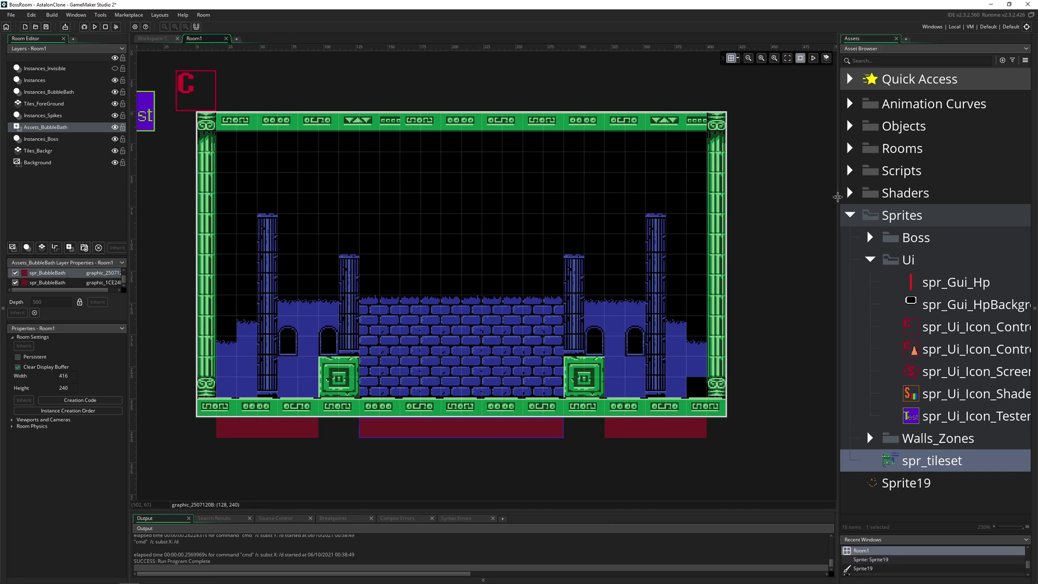
# Collapse the Ui sprite folder and adjust the Asset Browser width so the whole room fits beside it
pyautogui.moveTo(838, 196); pyautogui.dragTo(694, 238)
pyautogui.click(724, 260)
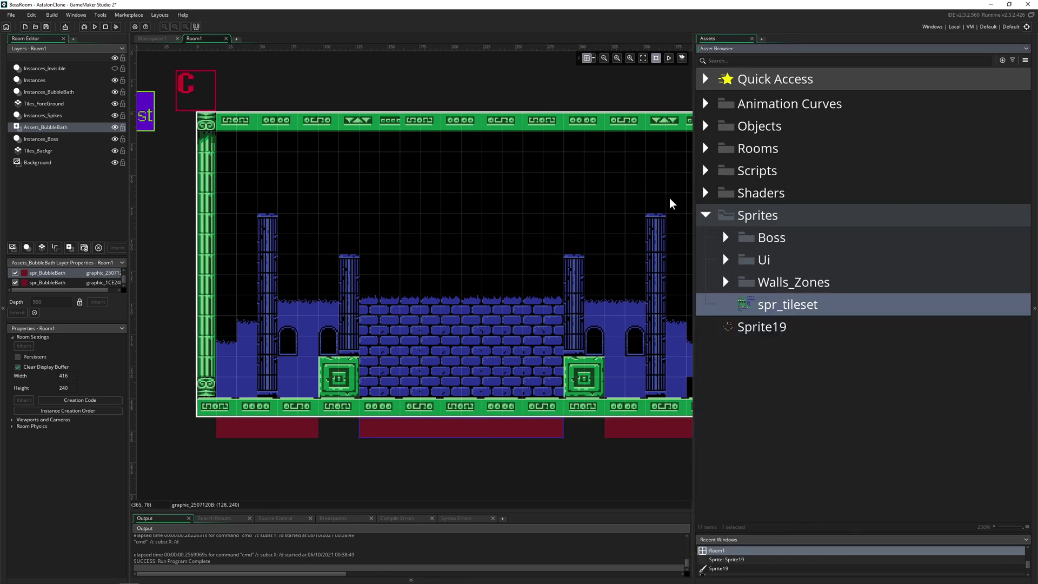
pyautogui.moveTo(694, 105); pyautogui.dragTo(784, 115)
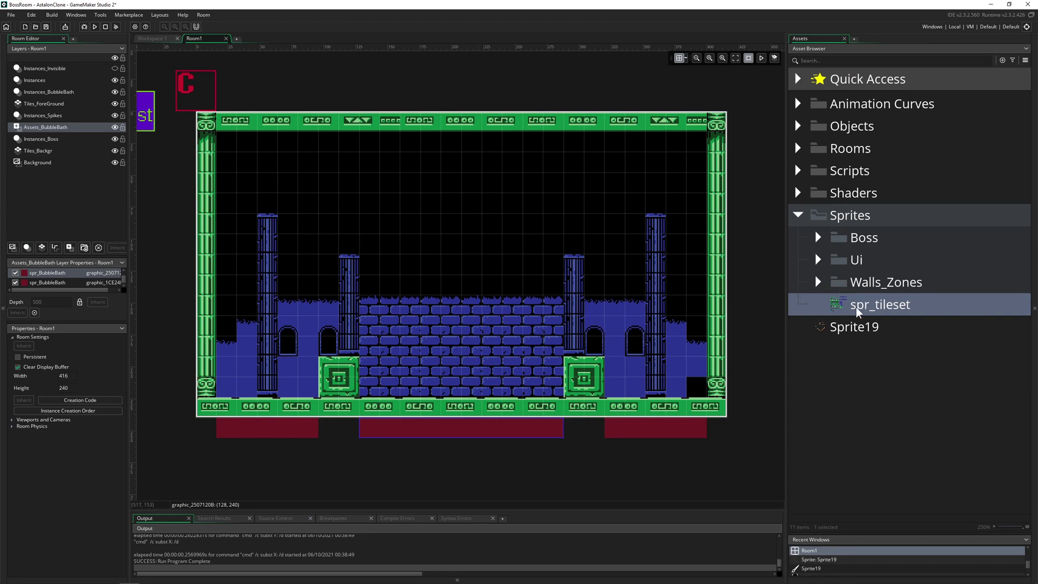
# Try placing the spr_tileset sprite in Room1 on the Assets_BubbleBath layer, and delete the placed sprite
pyautogui.moveTo(839, 307); pyautogui.dragTo(360, 180)
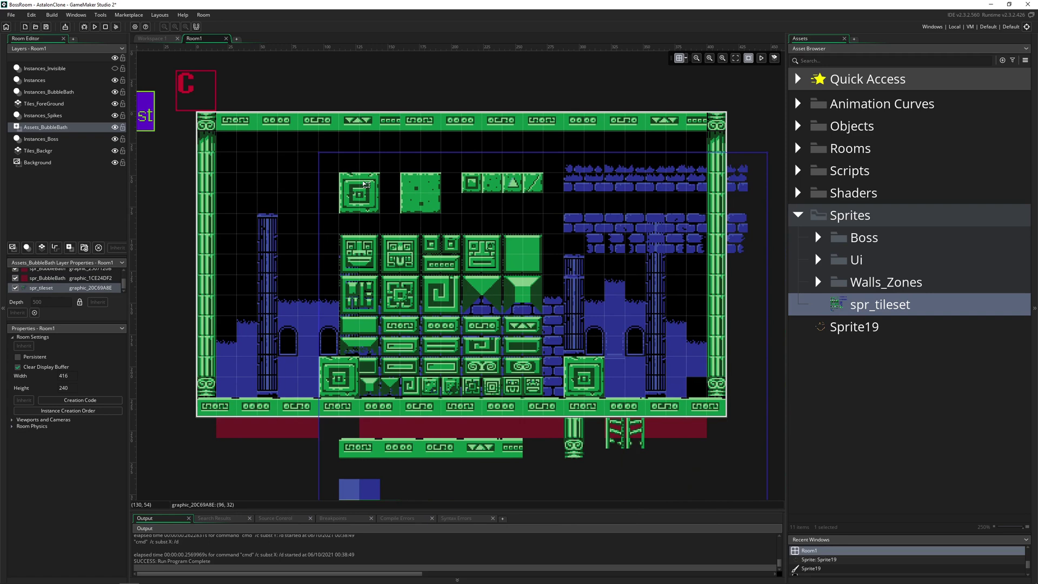
pyautogui.press('Delete')
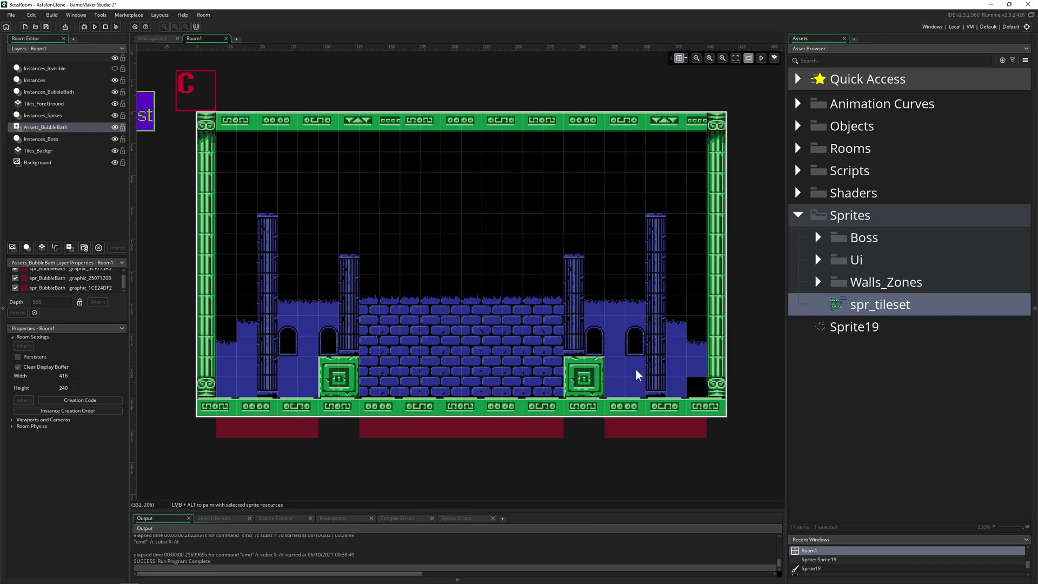
# Expand the Walls_Zones folder and open the spr_Wall and spr_BubbleBath sprites to examine them
pyautogui.click(818, 282)
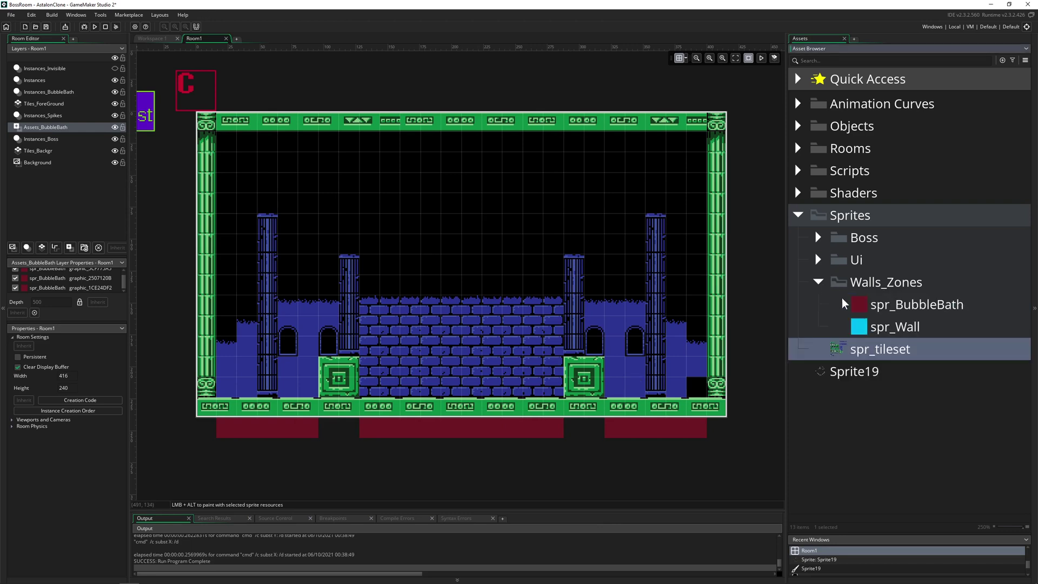
pyautogui.doubleClick(855, 326)
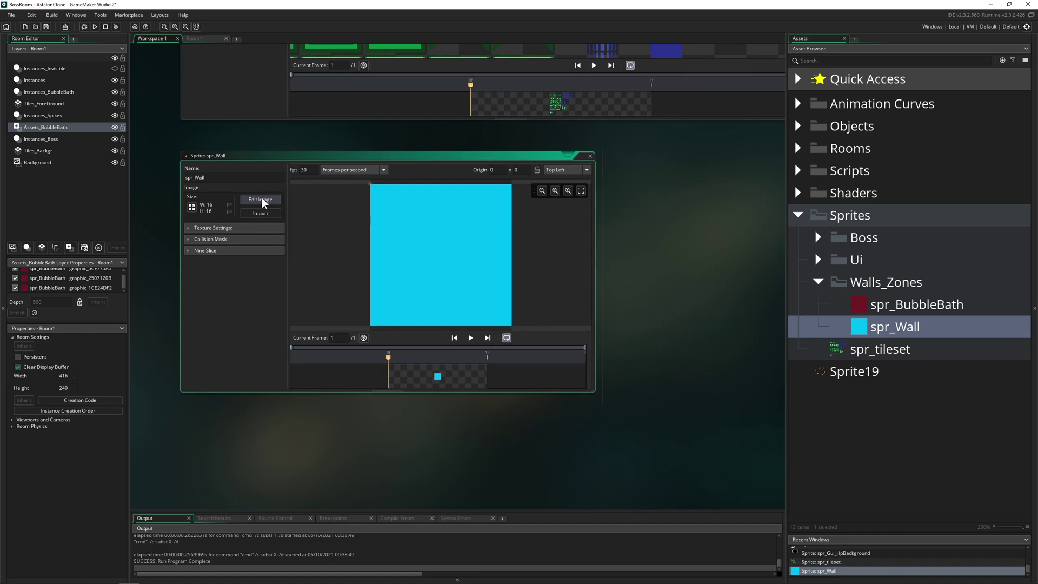
pyautogui.doubleClick(862, 305)
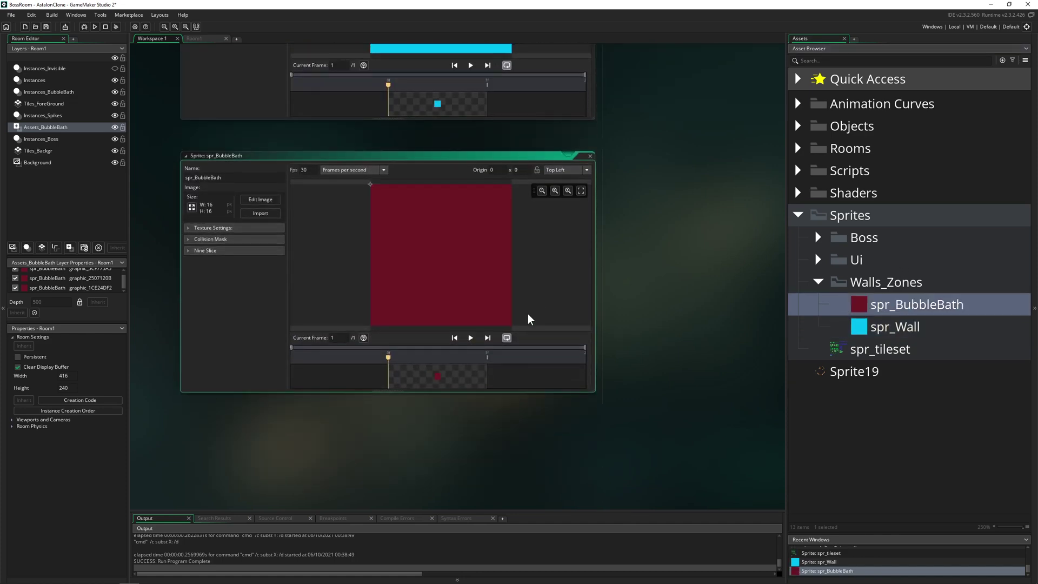
# Open the spr_BubbleBath image for editing, choose the Fill tool, and close the image editor
pyautogui.click(269, 201)
pyautogui.click(721, 196)
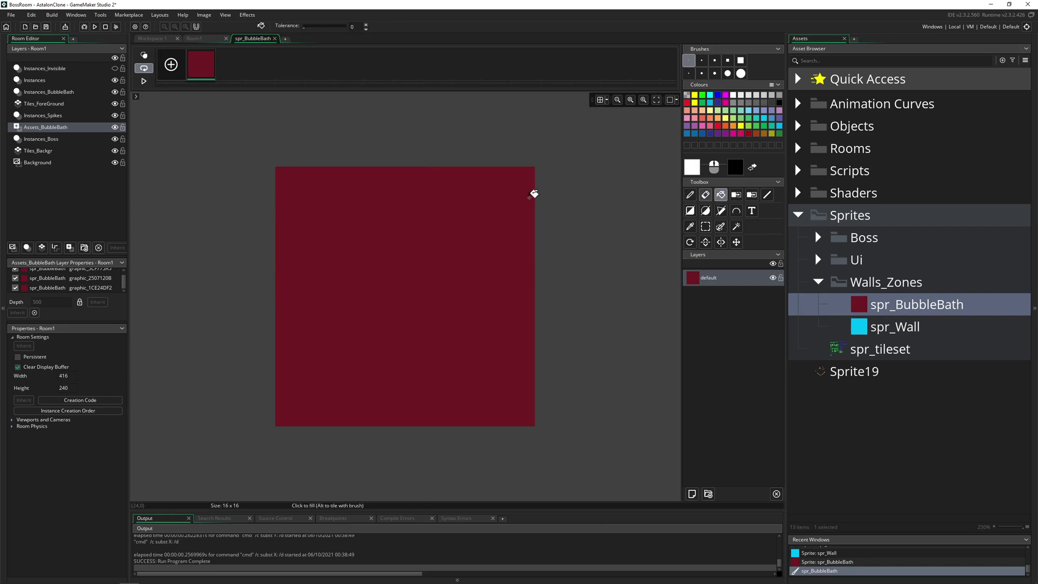
pyautogui.click(274, 39)
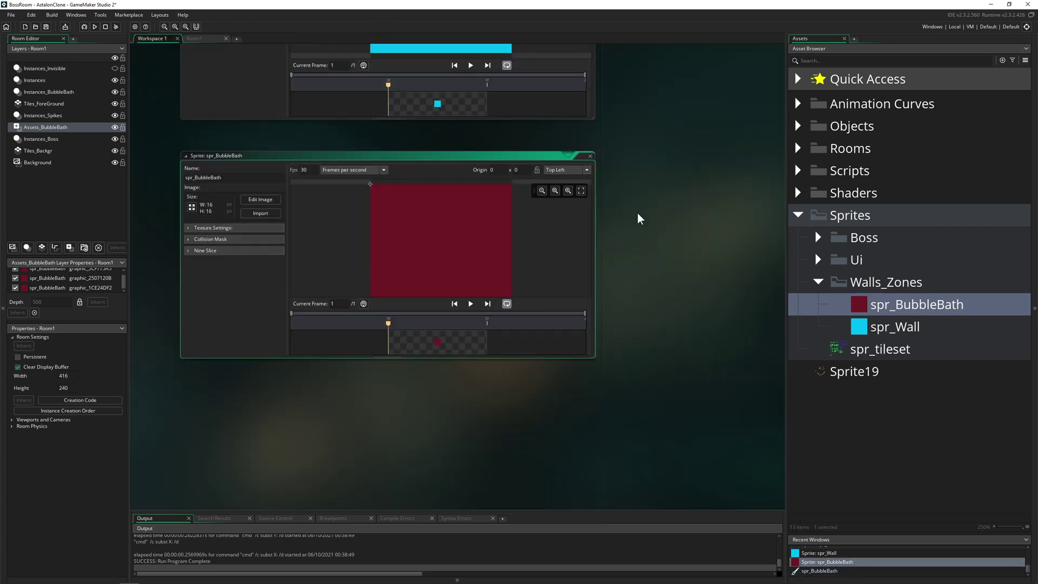
# Close the remaining sprite editor windows and collapse the Walls_Zones folder in a widened Asset Browser
pyautogui.click(587, 132)
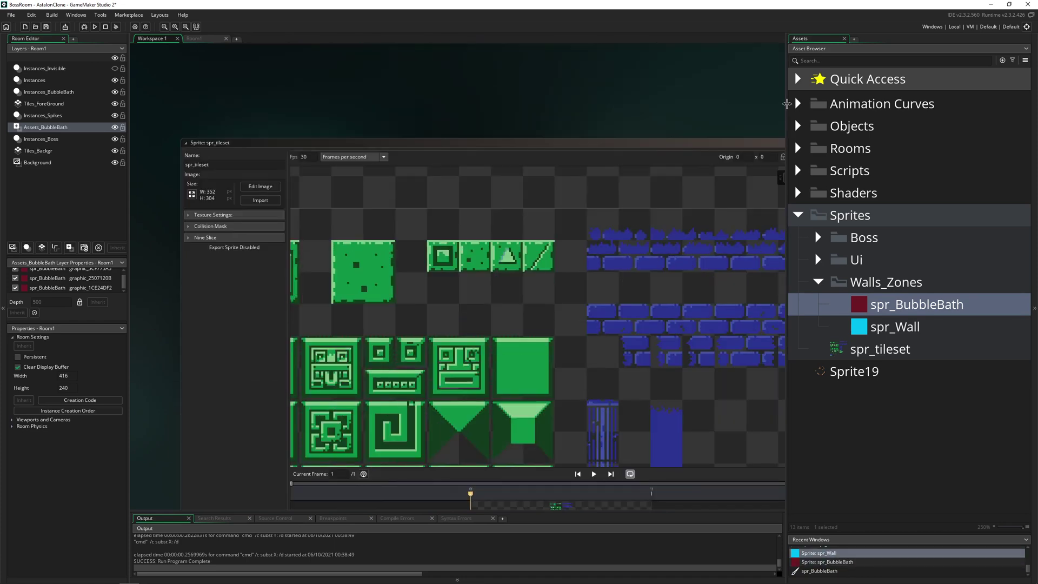
pyautogui.moveTo(787, 104); pyautogui.dragTo(867, 106)
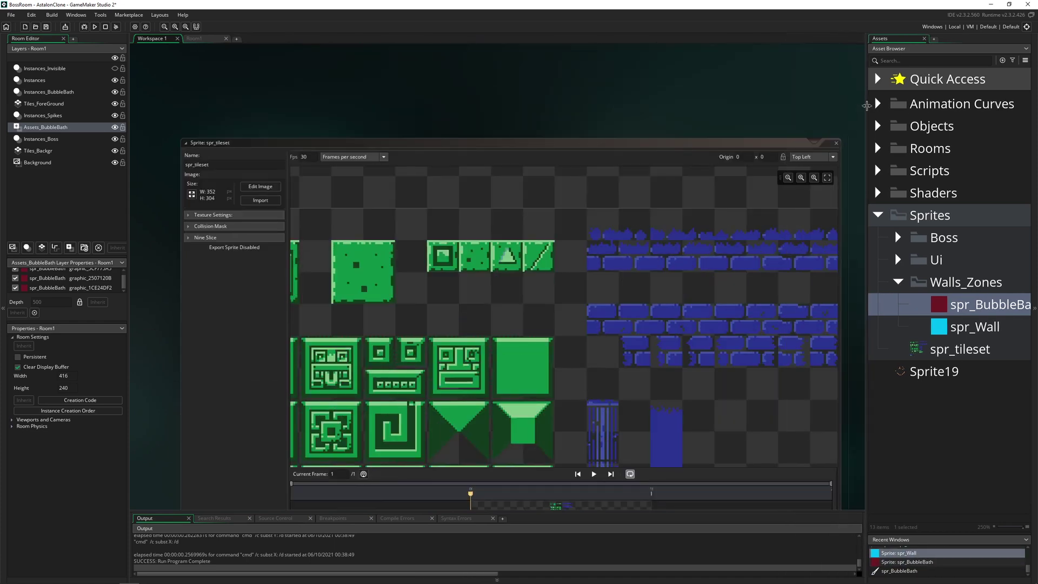
pyautogui.click(837, 143)
pyautogui.moveTo(866, 287); pyautogui.dragTo(737, 286)
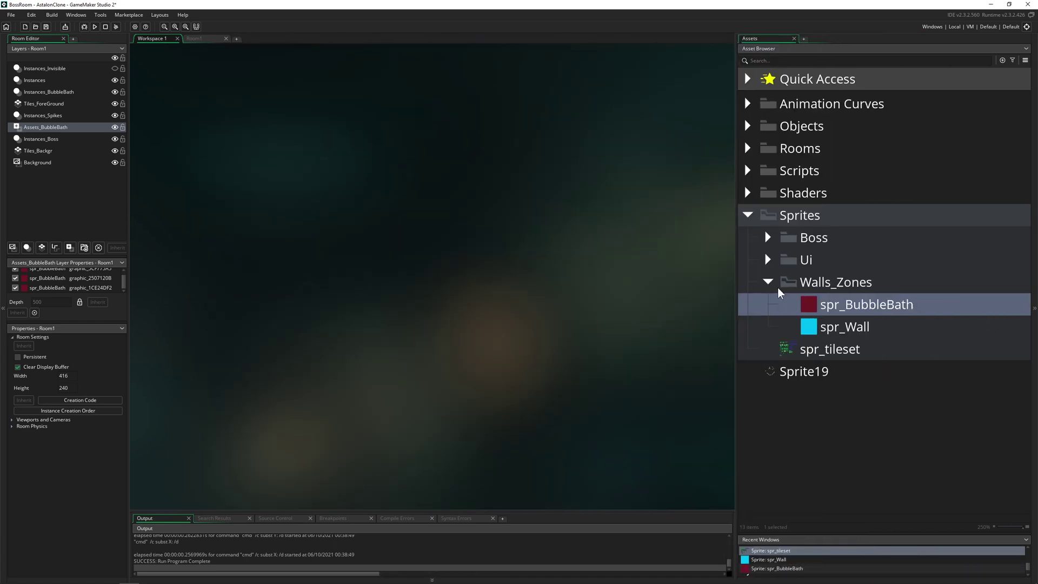
pyautogui.click(768, 282)
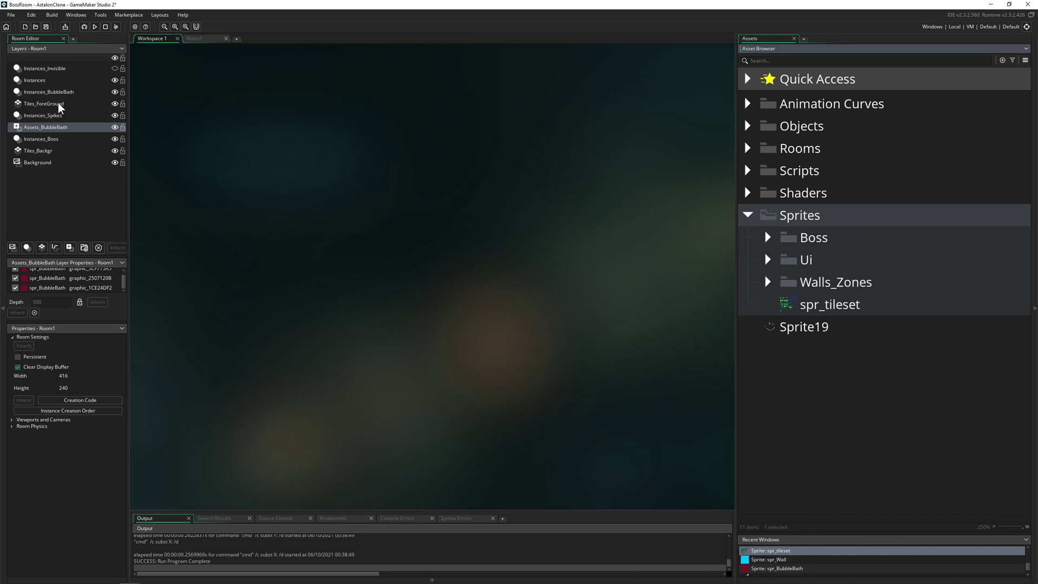
# Open the Tiles_ForeGround layer of Room1, select the Tiles_Backgr layer, and toggle its visibility off and on
pyautogui.click(14, 106)
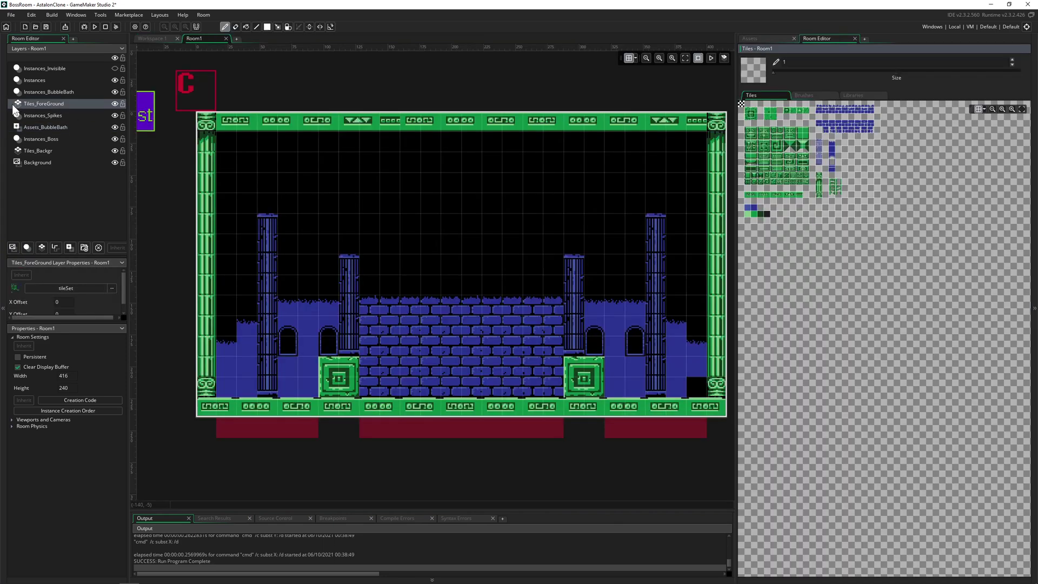
pyautogui.click(44, 152)
pyautogui.click(113, 150)
pyautogui.click(114, 150)
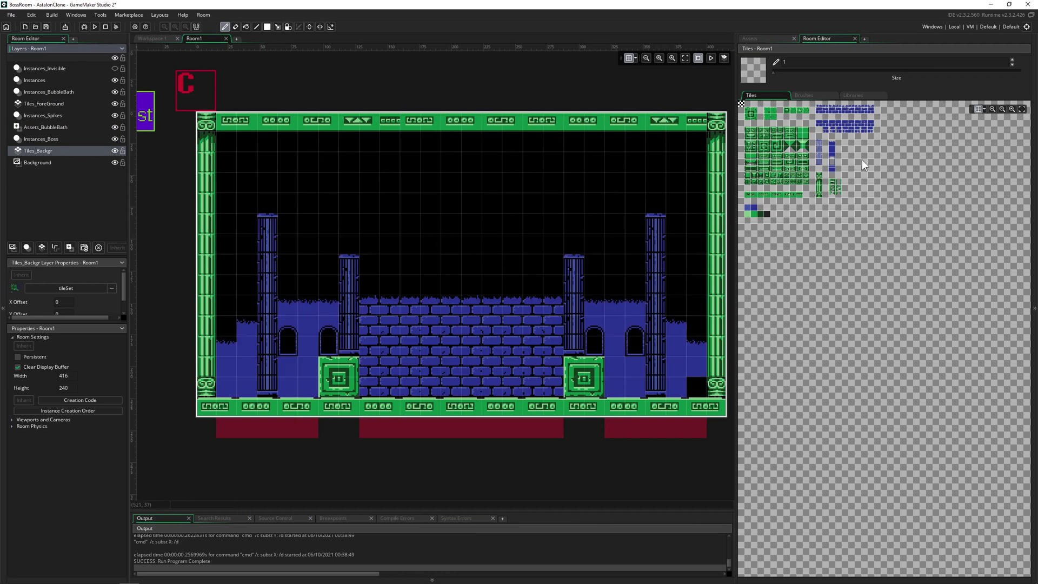
# Try painting the green face block from the tileset across the room on the Tiles_Backgr layer, and undo the strokes
pyautogui.scroll(4, 815, 199)
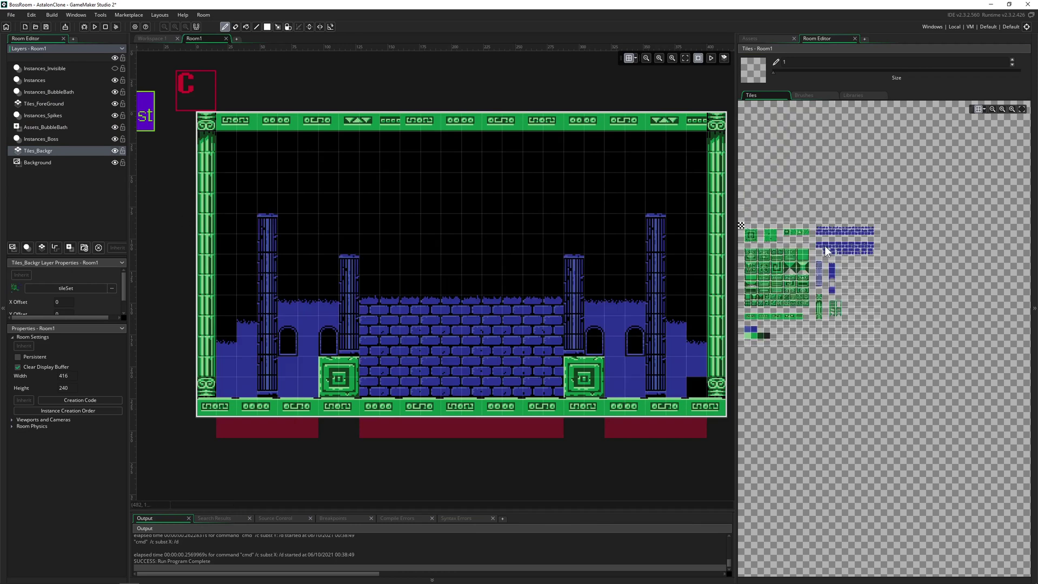
pyautogui.keyDown('ctrl'); pyautogui.scroll(2, 858, 261); pyautogui.keyUp('ctrl')
pyautogui.scroll(2, 860, 262)
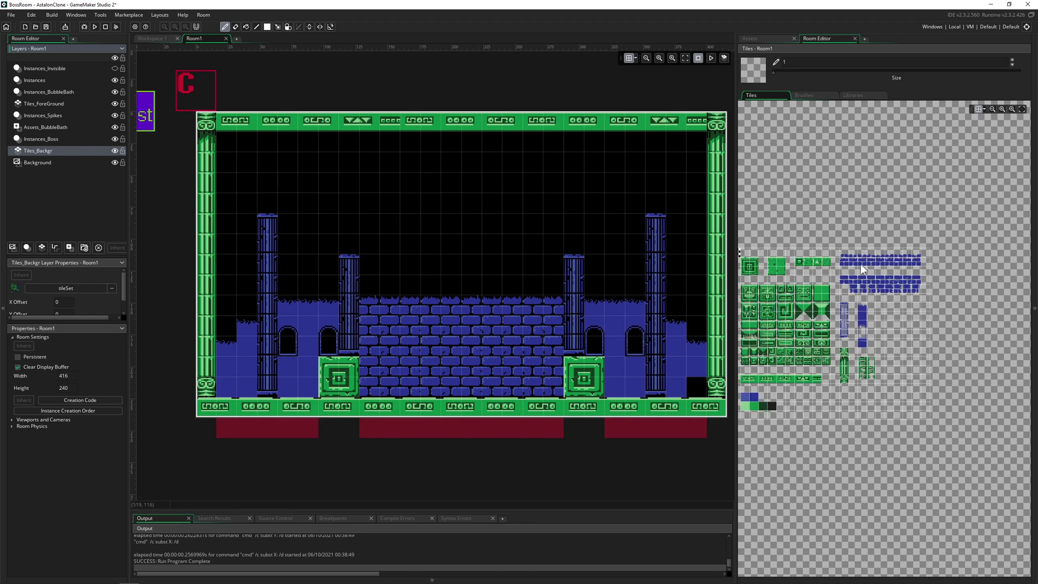
pyautogui.click(846, 292)
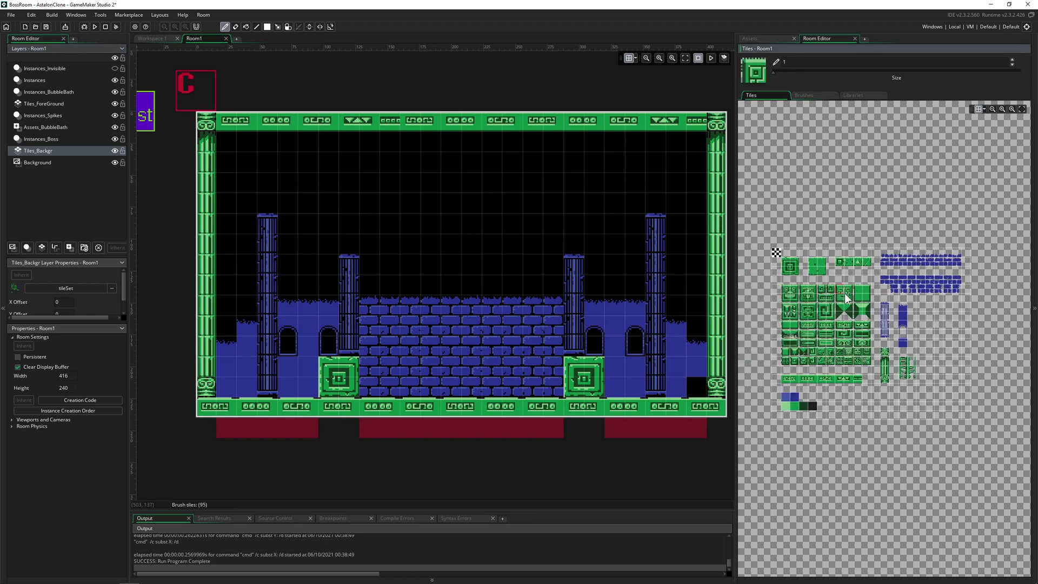
pyautogui.moveTo(469, 196); pyautogui.dragTo(470, 276)
pyautogui.moveTo(430, 319); pyautogui.dragTo(468, 367)
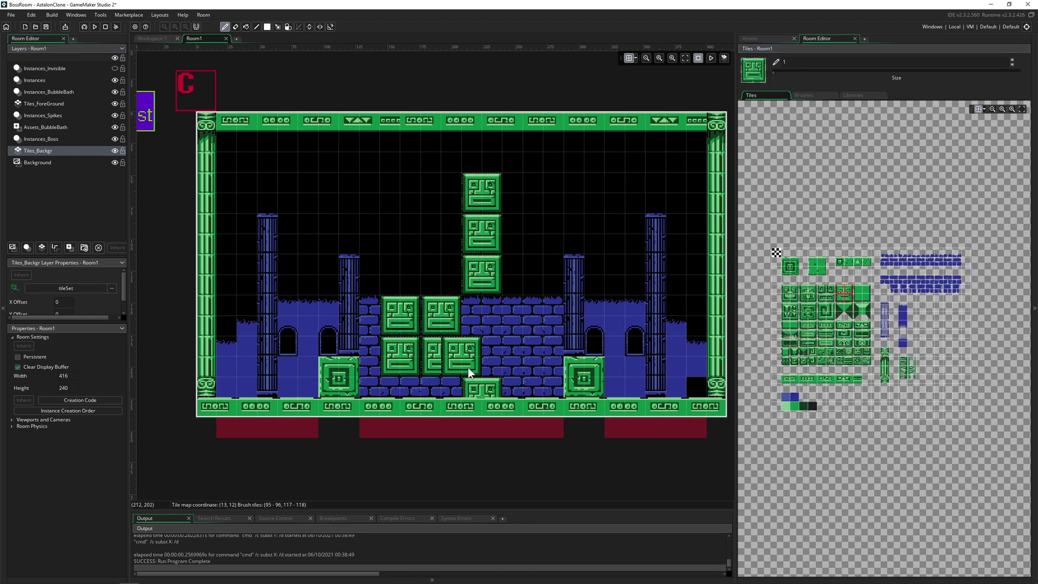
pyautogui.hotkey('ctrl', 'z')
pyautogui.hotkey('ctrl', 'z')
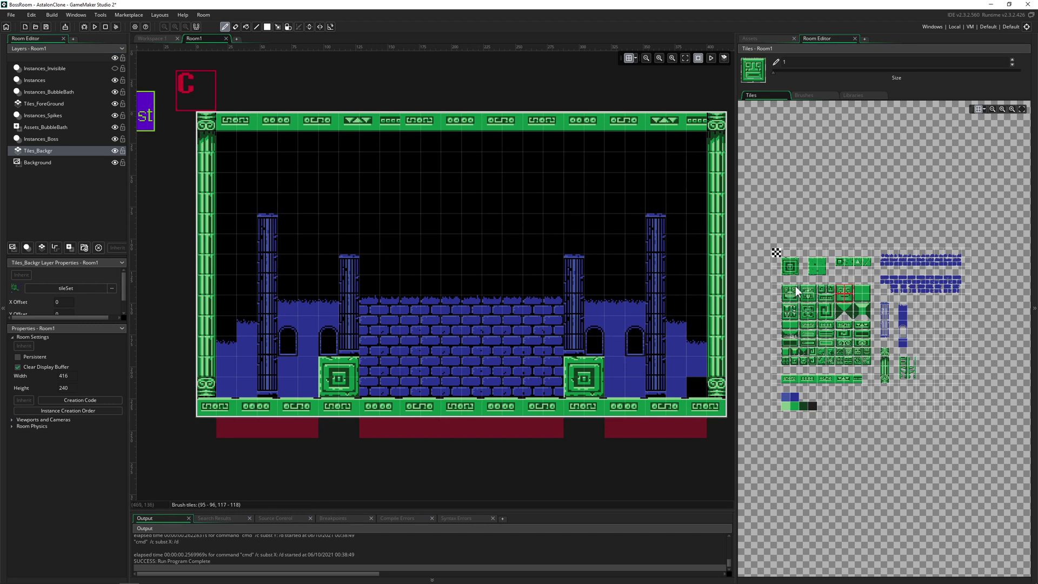
# Return to the Asset Browser, make it narrower, and undo the face tiles painted again in the room
pyautogui.click(763, 37)
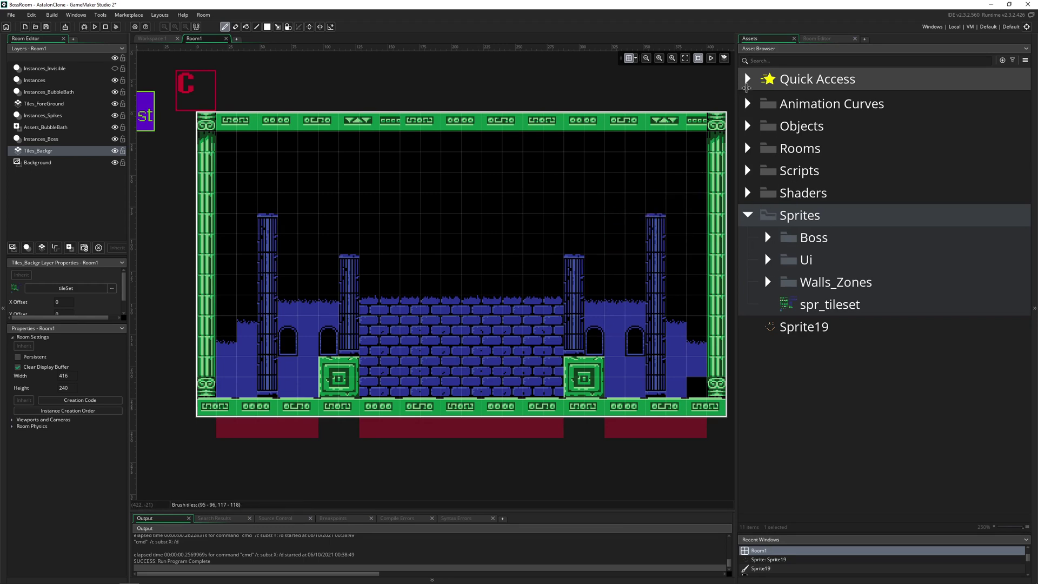
pyautogui.moveTo(746, 87); pyautogui.dragTo(829, 86)
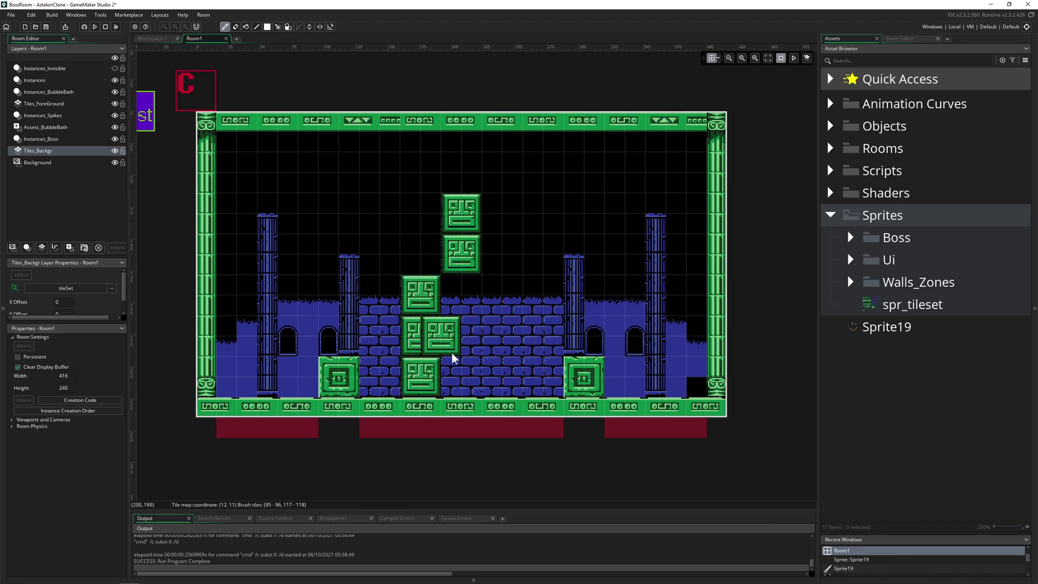
pyautogui.hotkey('ctrl', 'z')
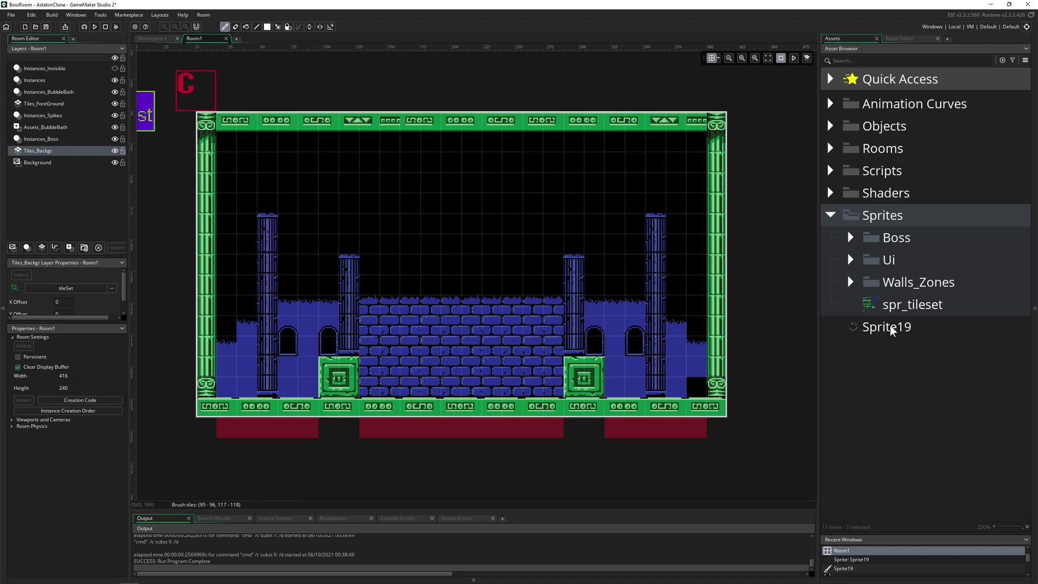
# Collapse the Sprites folder, expand the Rooms folder, and open the tileSet asset
pyautogui.click(831, 216)
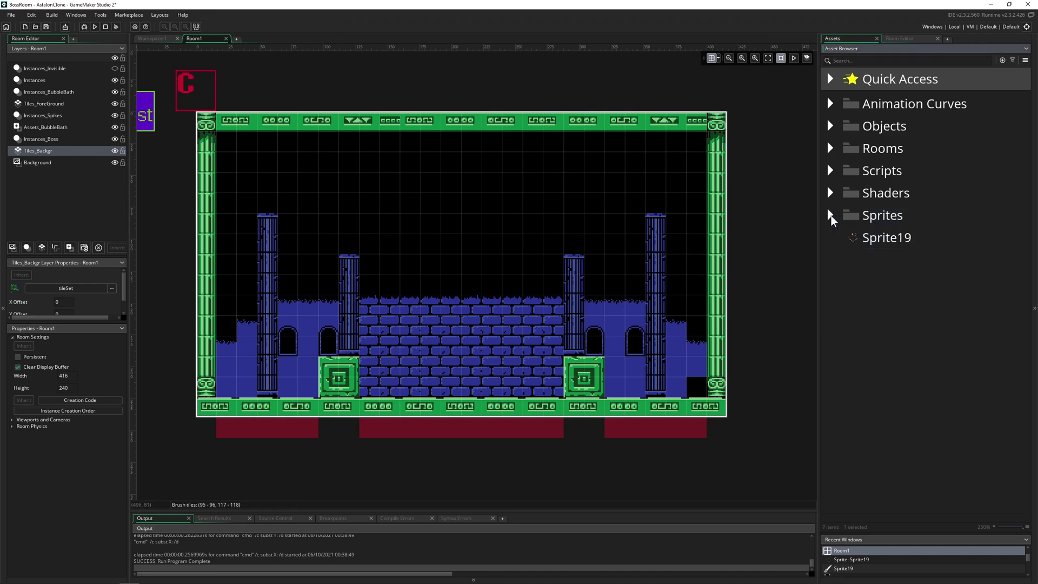
pyautogui.click(829, 149)
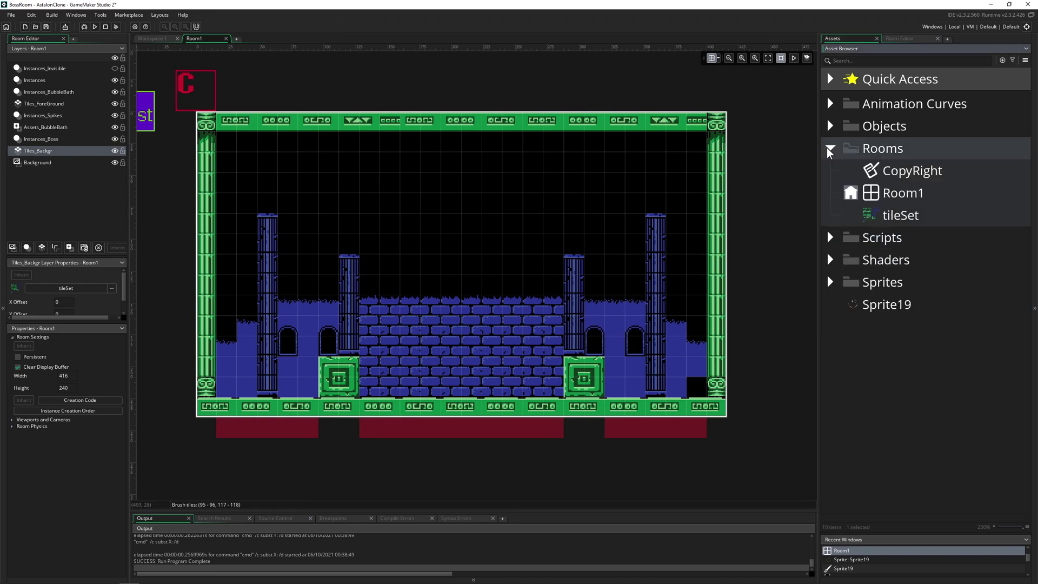
pyautogui.doubleClick(897, 216)
# View the asset creation options, including Tile Set, and dismiss them without creating an asset
pyautogui.rightClick(844, 345)
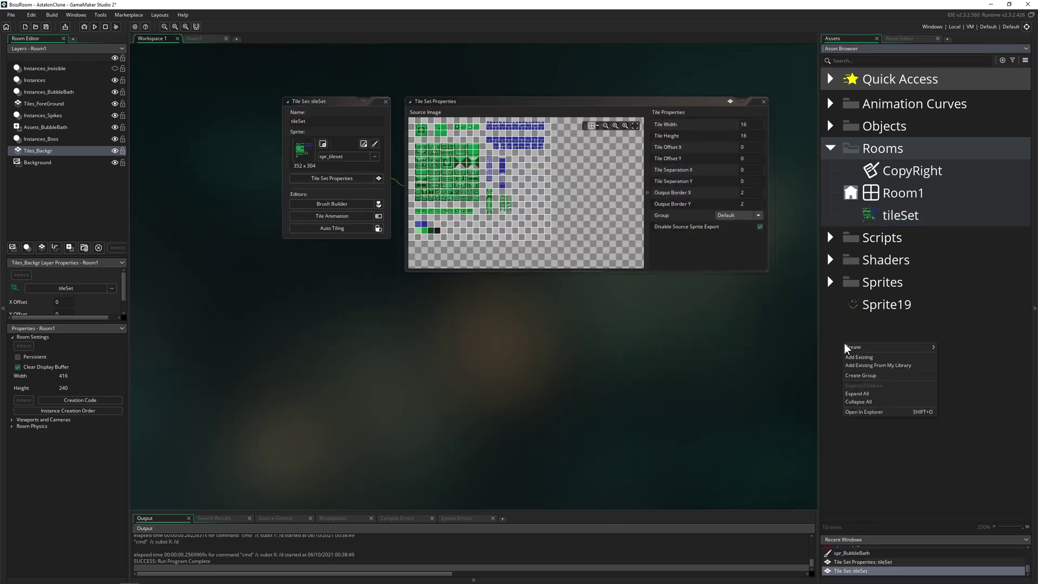
pyautogui.moveTo(889, 353)
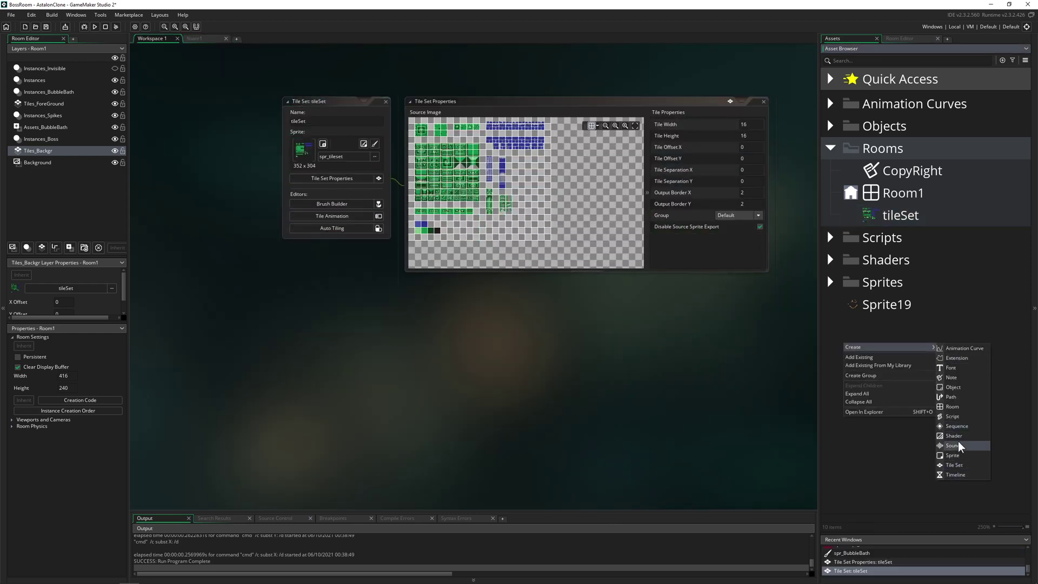
pyautogui.click(740, 204)
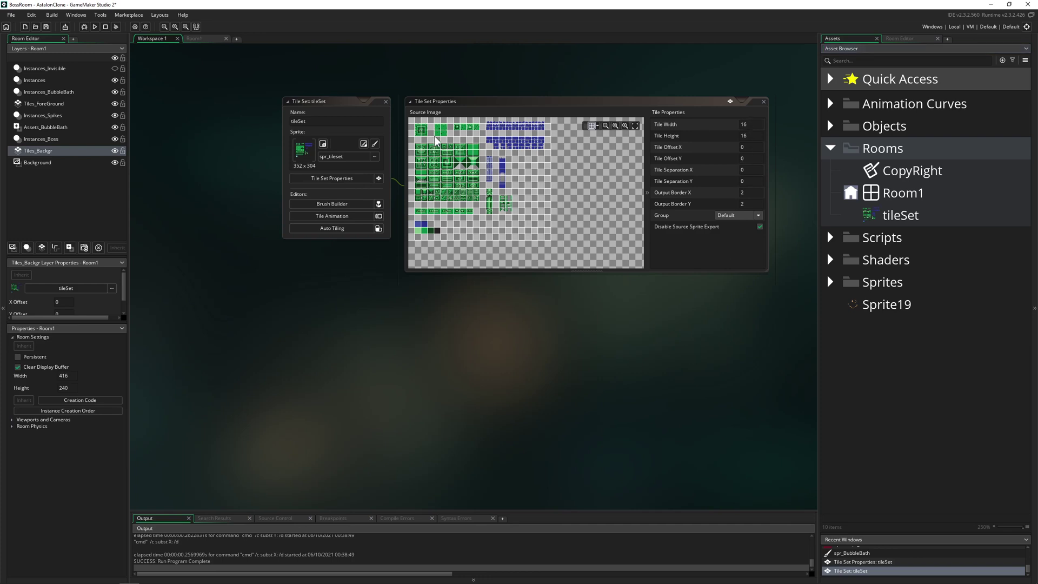
# Make the Tile Set Properties window taller and examine the tile grid over the green blocks in the source image
pyautogui.moveTo(439, 272); pyautogui.dragTo(440, 331)
pyautogui.moveTo(320, 302); pyautogui.dragTo(392, 311, button='middle')
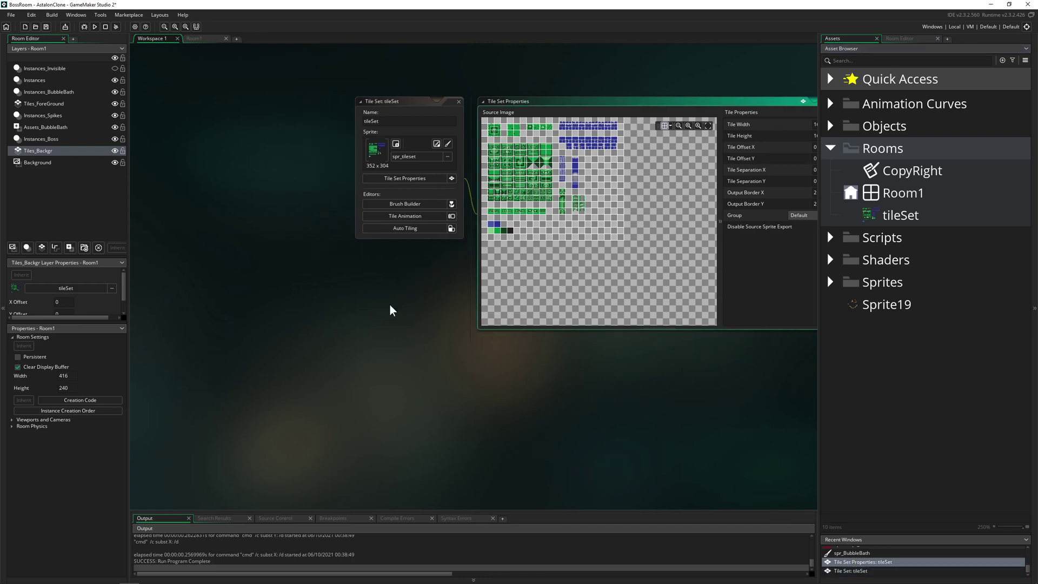
pyautogui.keyDown('ctrl'); pyautogui.scroll(3, 541, 155); pyautogui.keyUp('ctrl')
pyautogui.keyDown('ctrl'); pyautogui.scroll(2, 572, 190); pyautogui.keyUp('ctrl')
pyautogui.keyDown('ctrl'); pyautogui.scroll(5, 548, 179); pyautogui.keyUp('ctrl')
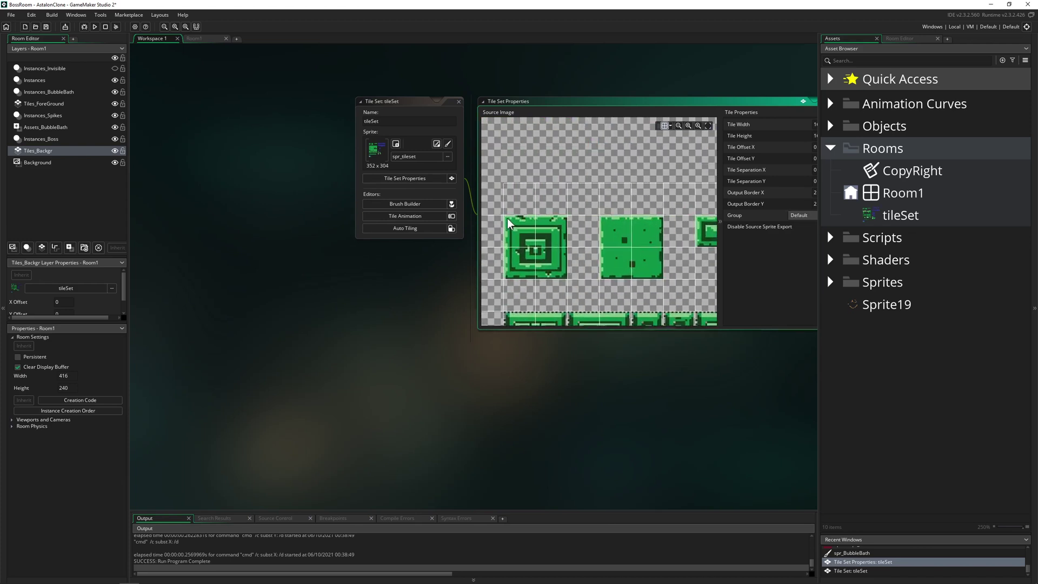
pyautogui.keyDown('ctrl'); pyautogui.scroll(1, 514, 220); pyautogui.keyUp('ctrl')
pyautogui.keyDown('ctrl'); pyautogui.scroll(-3, 578, 193); pyautogui.keyUp('ctrl')
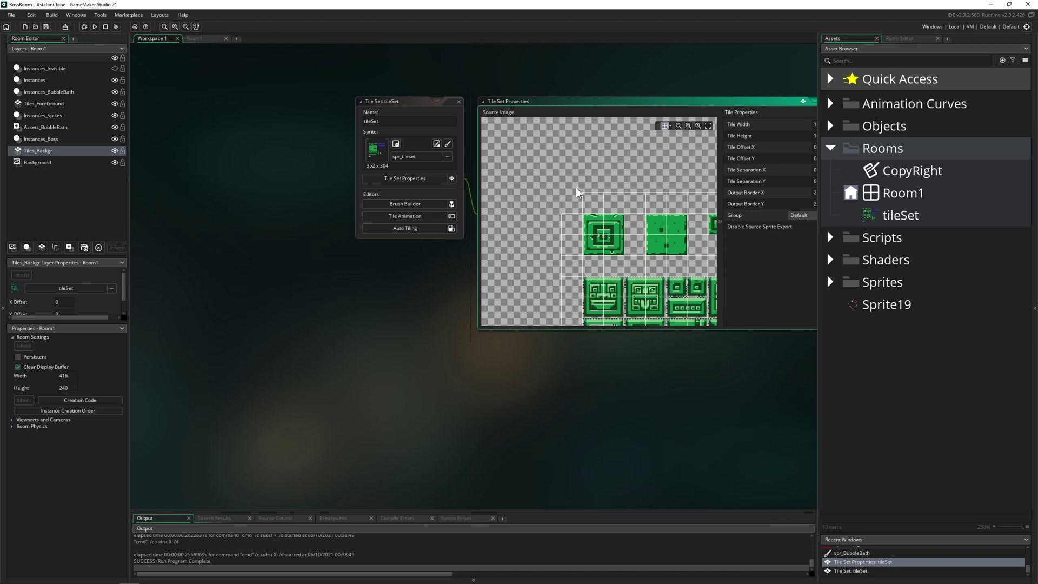
pyautogui.keyDown('ctrl'); pyautogui.scroll(-2, 577, 206); pyautogui.keyUp('ctrl')
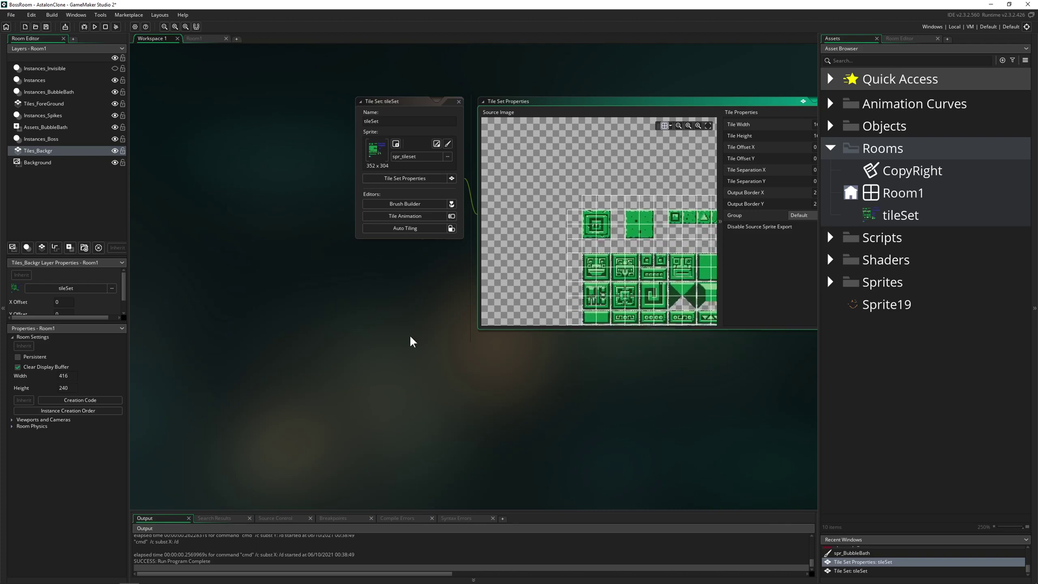
# Enlarge the Tile Set Properties window further and examine all tiles of the source image beside the tile properties
pyautogui.scroll(-1, 405, 338)
pyautogui.hscroll(6, 377, 322)
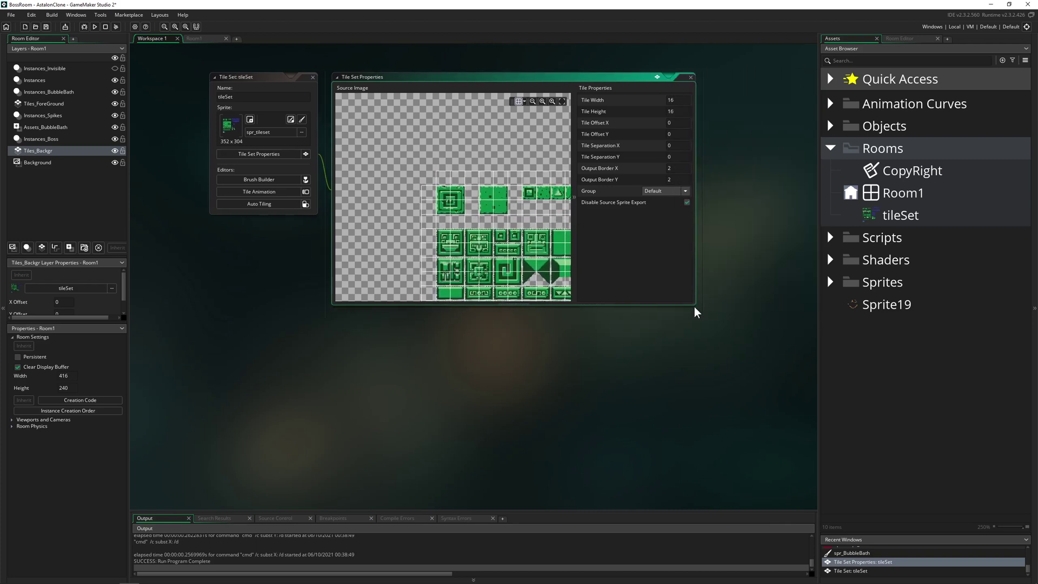
pyautogui.moveTo(695, 304); pyautogui.dragTo(817, 440)
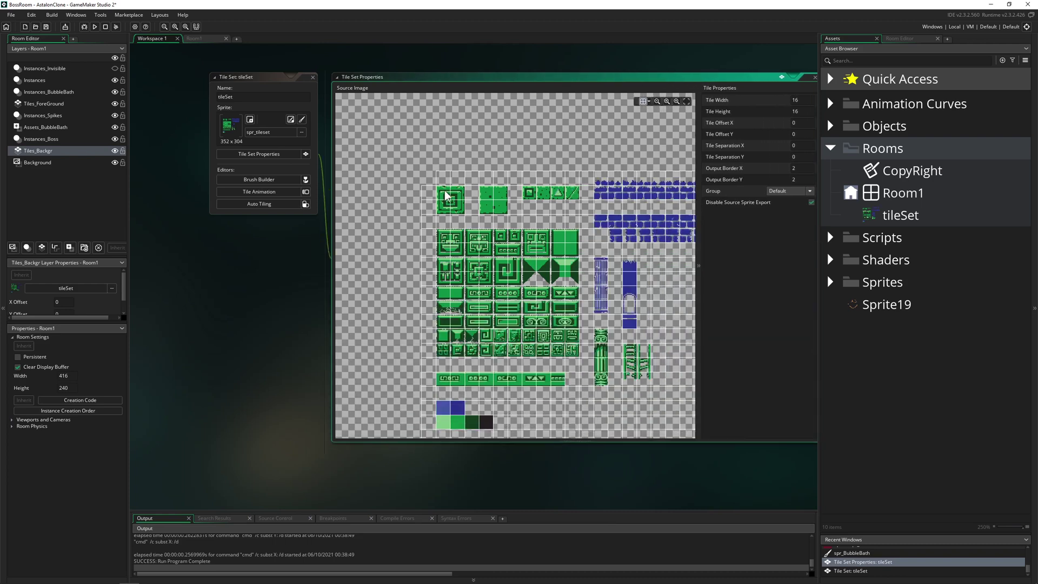
pyautogui.keyDown('ctrl'); pyautogui.scroll(-1, 468, 199); pyautogui.keyUp('ctrl')
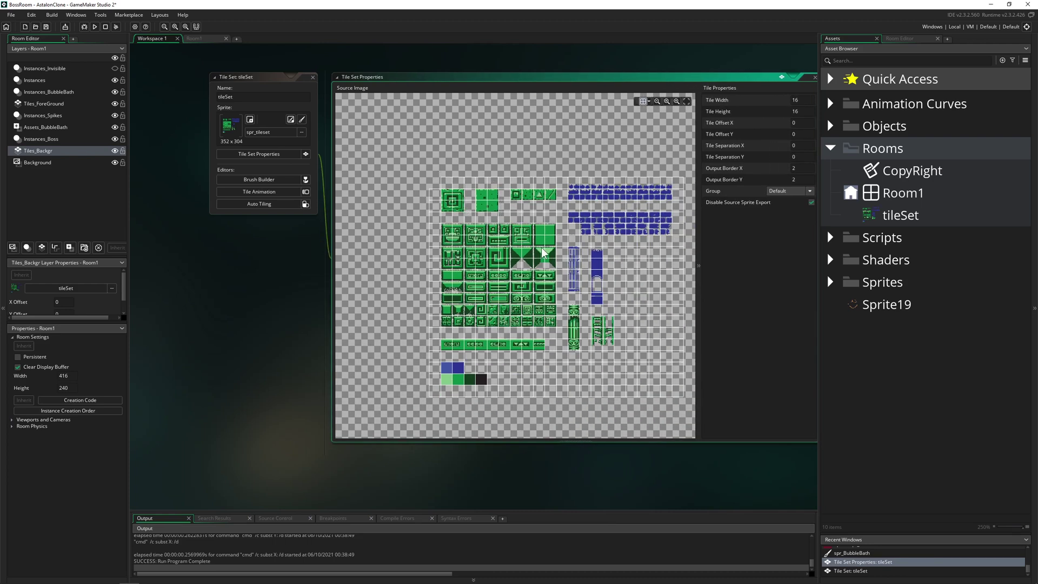
pyautogui.scroll(-1, 549, 223)
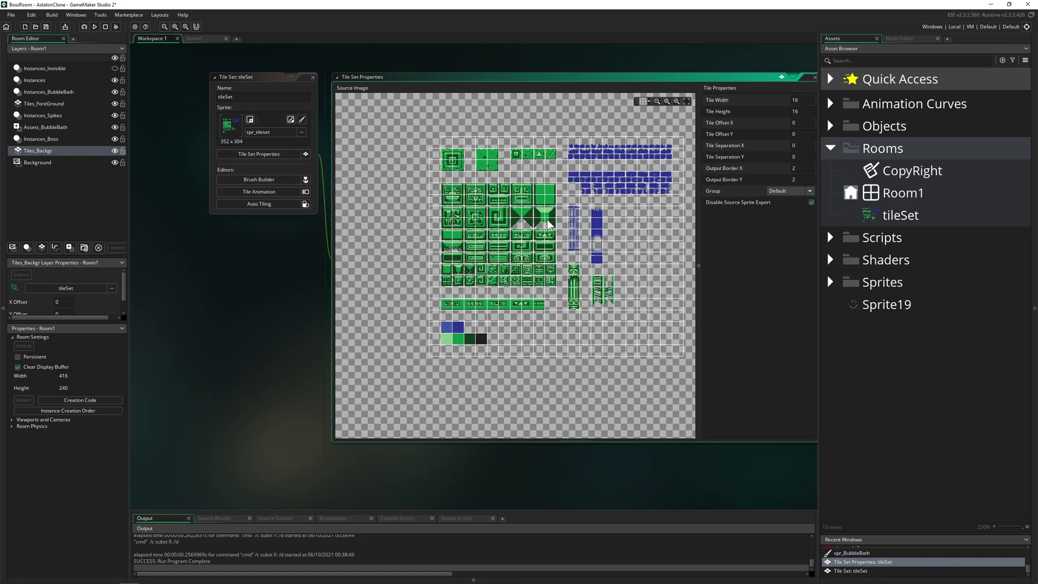
pyautogui.keyDown('ctrl'); pyautogui.scroll(2, 550, 223); pyautogui.keyUp('ctrl')
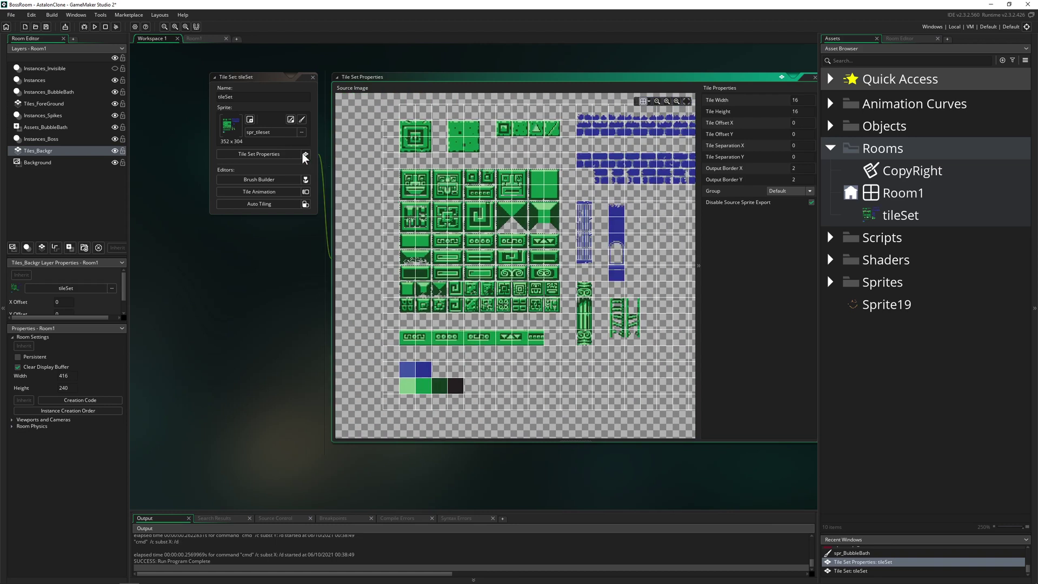
# Open the sprite selection for tileSet, dismiss it without choosing a sprite, and examine the rest of the source image
pyautogui.click(281, 134)
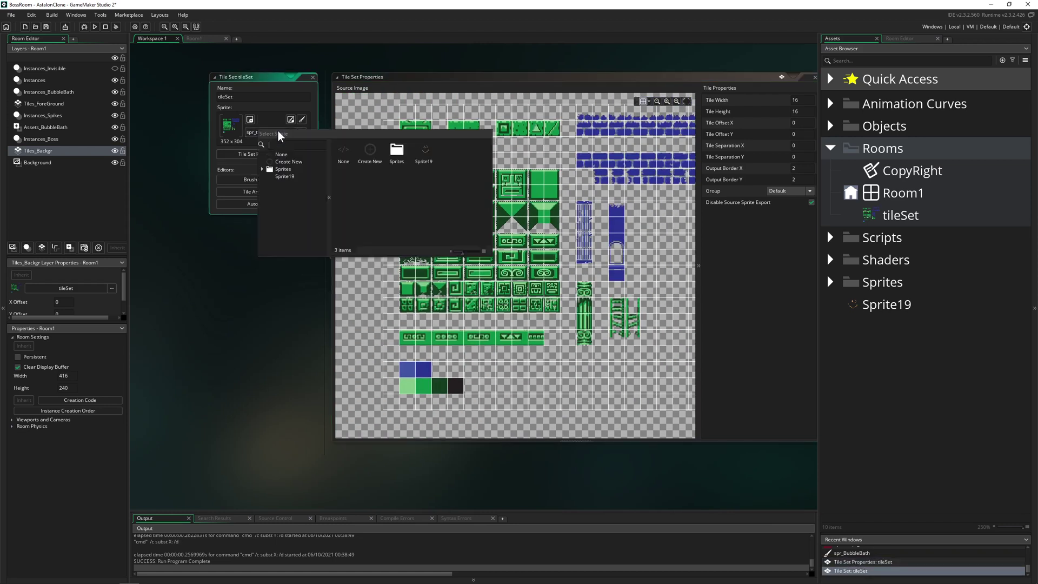
pyautogui.click(357, 276)
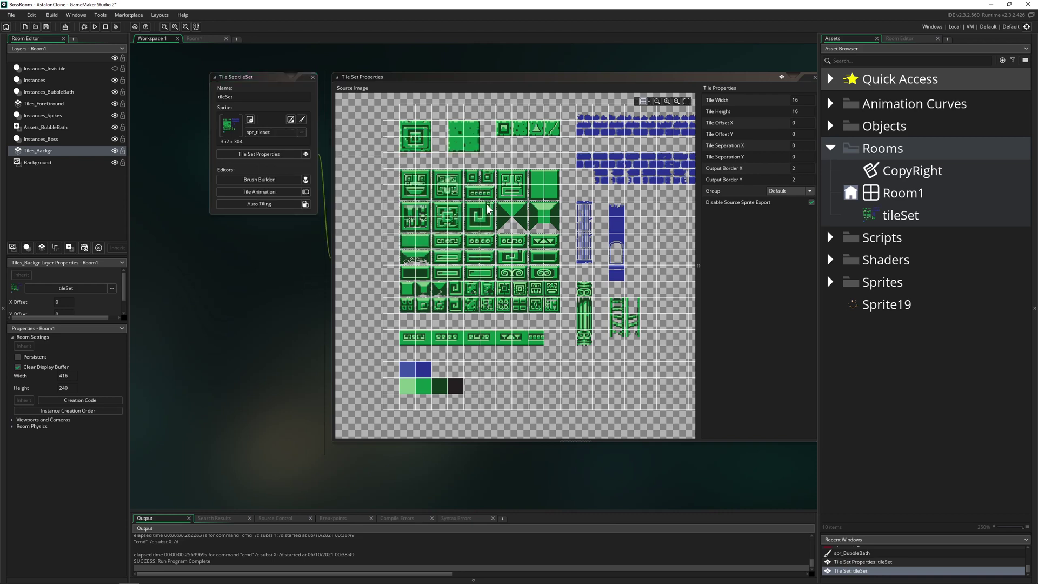
pyautogui.keyDown('ctrl'); pyautogui.scroll(-2, 531, 278); pyautogui.keyUp('ctrl')
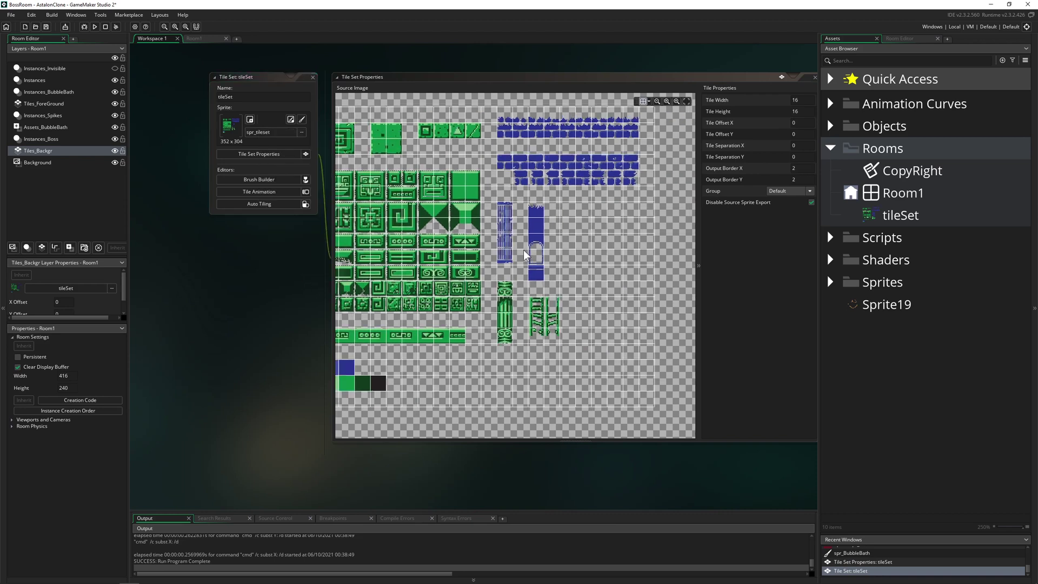
pyautogui.keyDown('shift'); pyautogui.hscroll(-1, 511, 265); pyautogui.keyUp('shift')
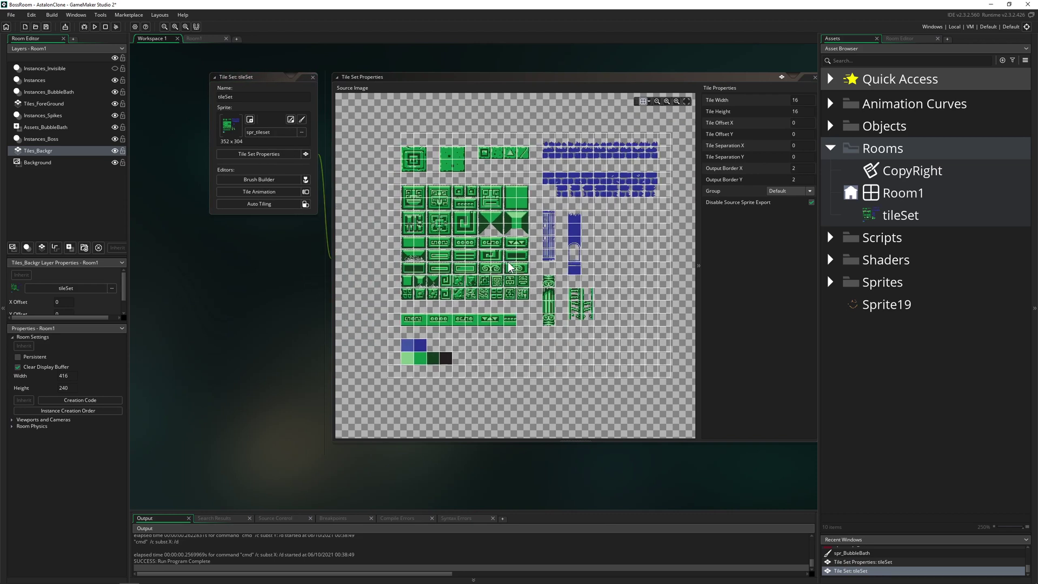
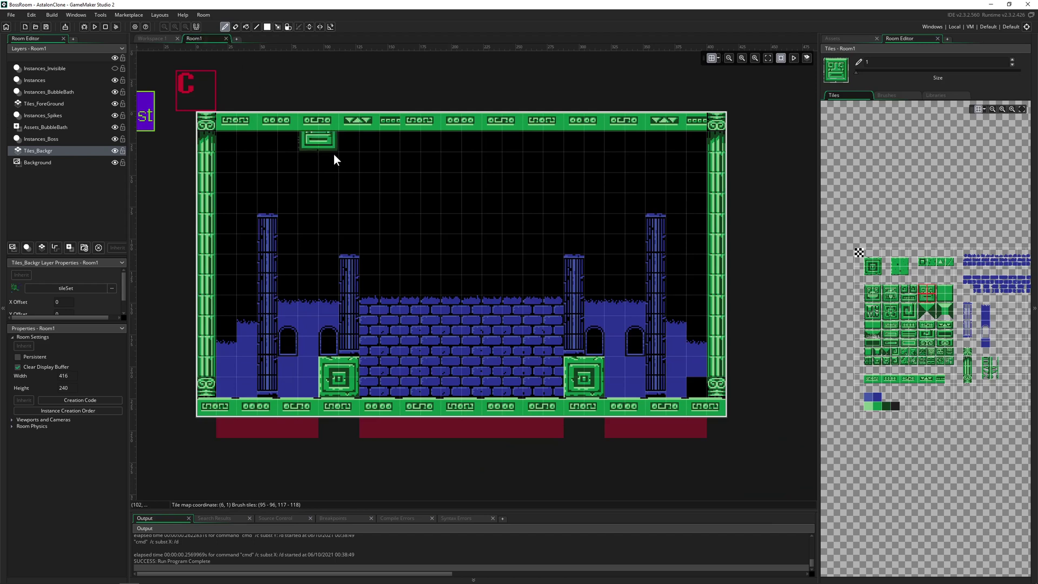
# Examine the control and test icons beside the room, view obj_BossControl's sprite spr_Ui_Icon_Control, close it and return to Room1
pyautogui.scroll(2, 278, 141)
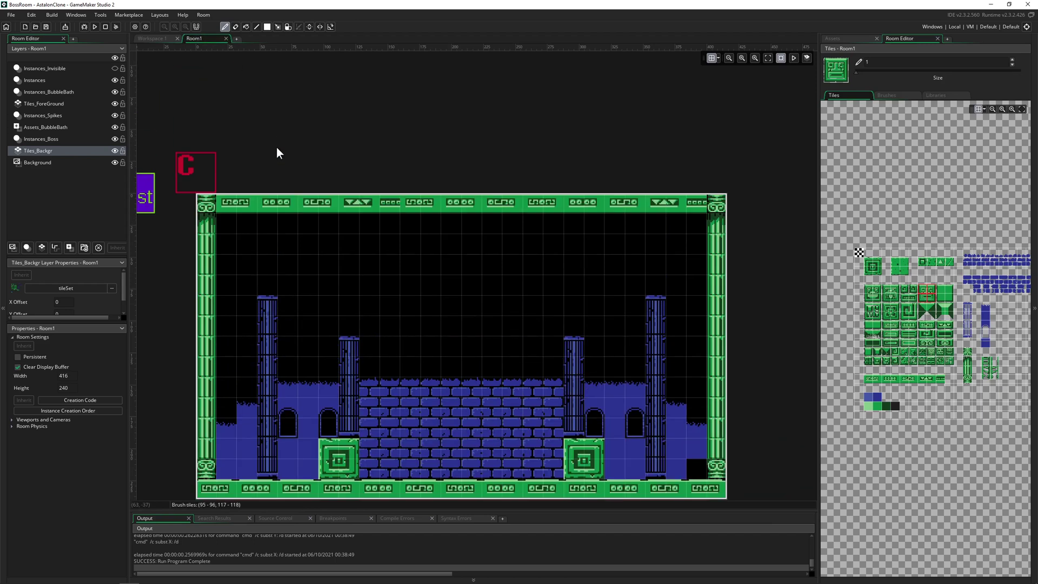
pyautogui.keyDown('shift'); pyautogui.hscroll(-3, 307, 187); pyautogui.keyUp('shift')
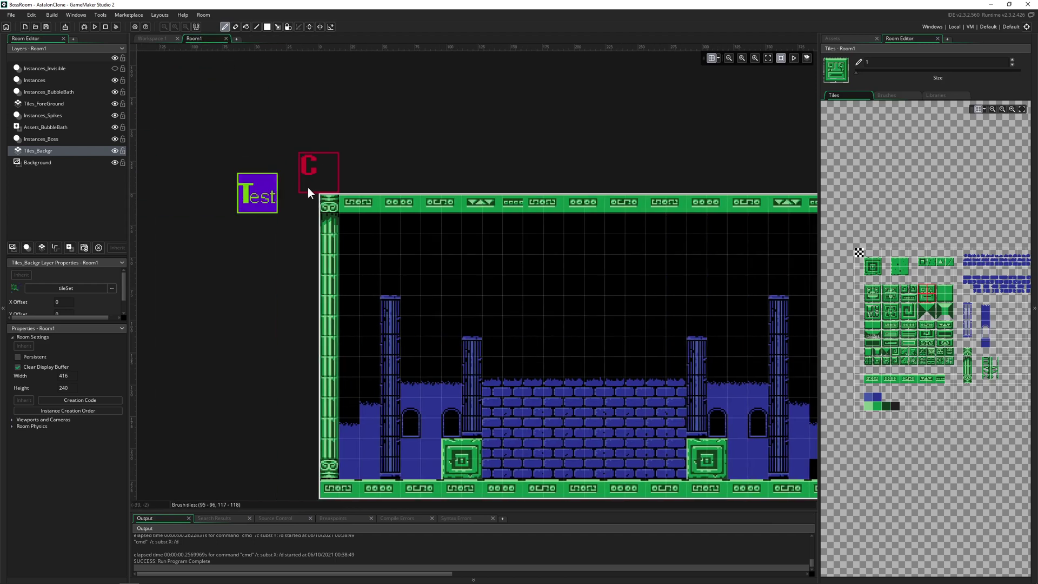
pyautogui.click(835, 39)
pyautogui.click(831, 127)
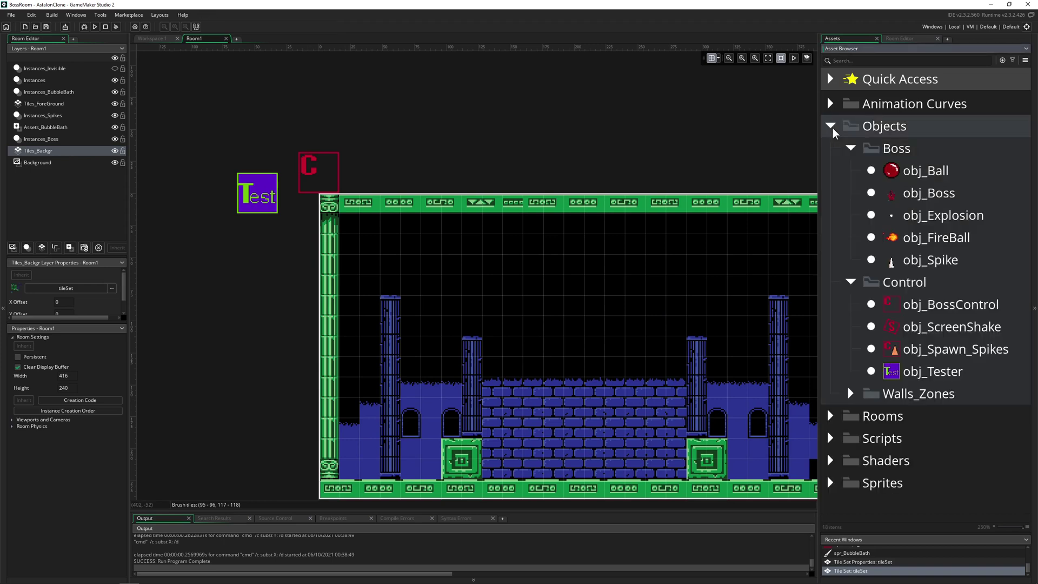
pyautogui.doubleClick(898, 311)
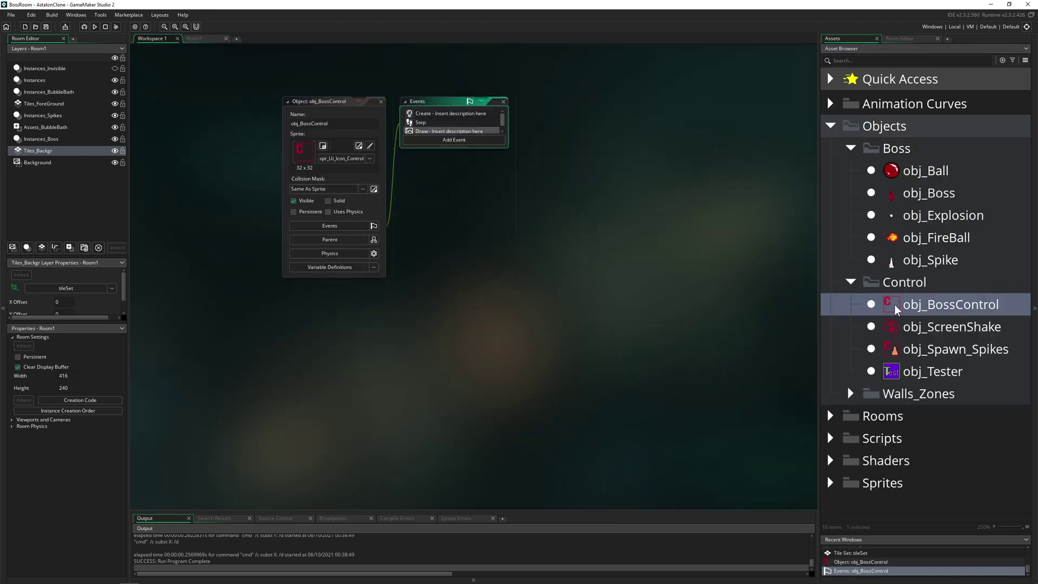
pyautogui.click(359, 147)
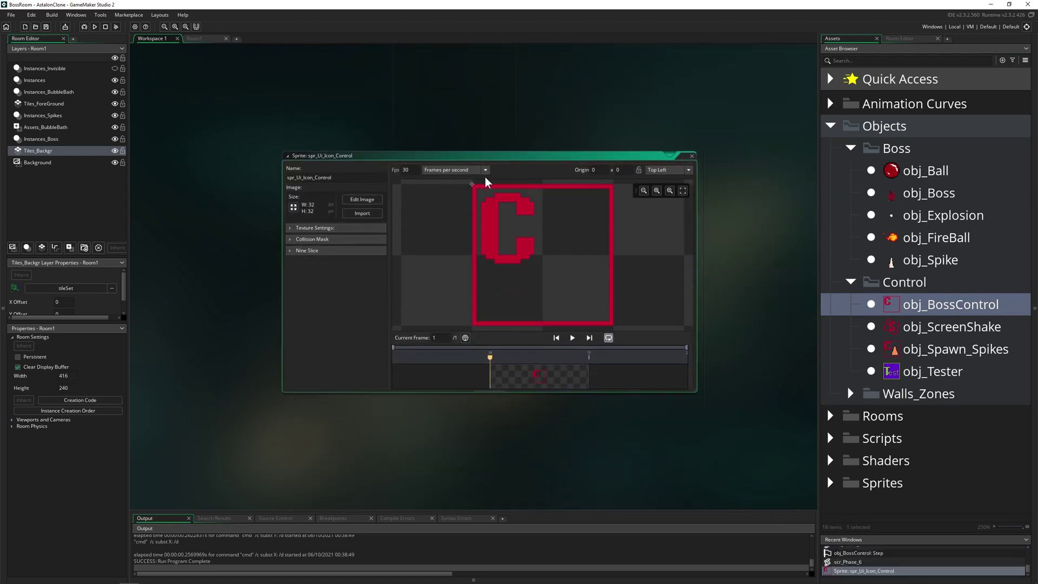
pyautogui.click(692, 158)
pyautogui.click(206, 39)
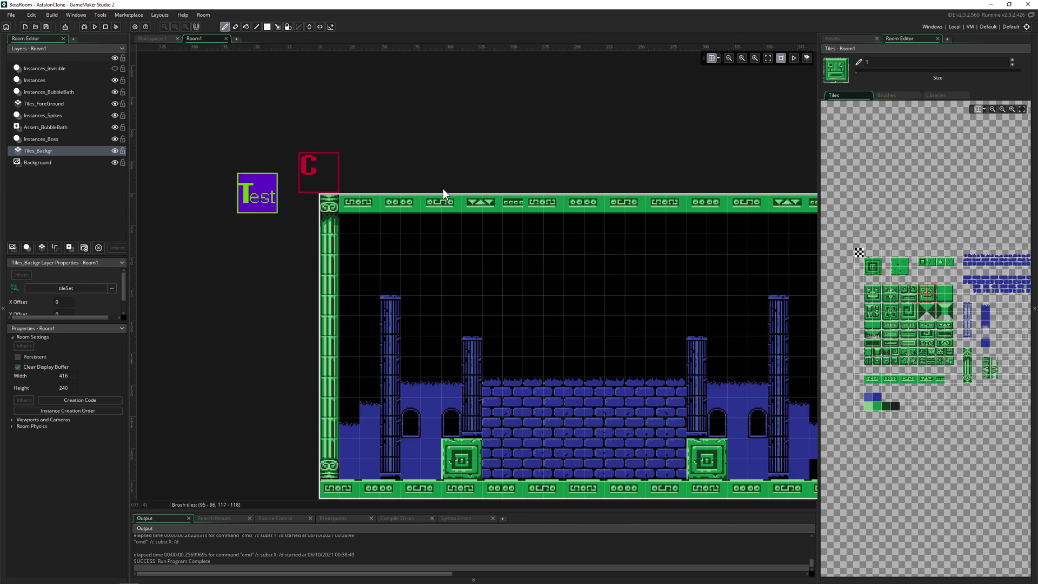
pyautogui.keyDown('ctrl'); pyautogui.scroll(-2, 443, 189); pyautogui.keyUp('ctrl')
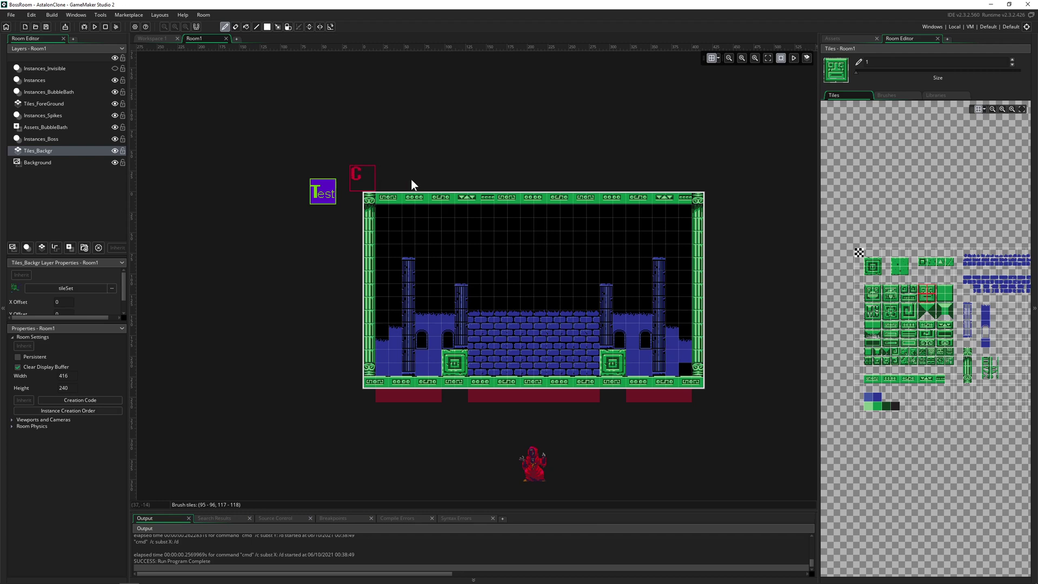
# Create a new object asset named fghgfh
pyautogui.click(846, 40)
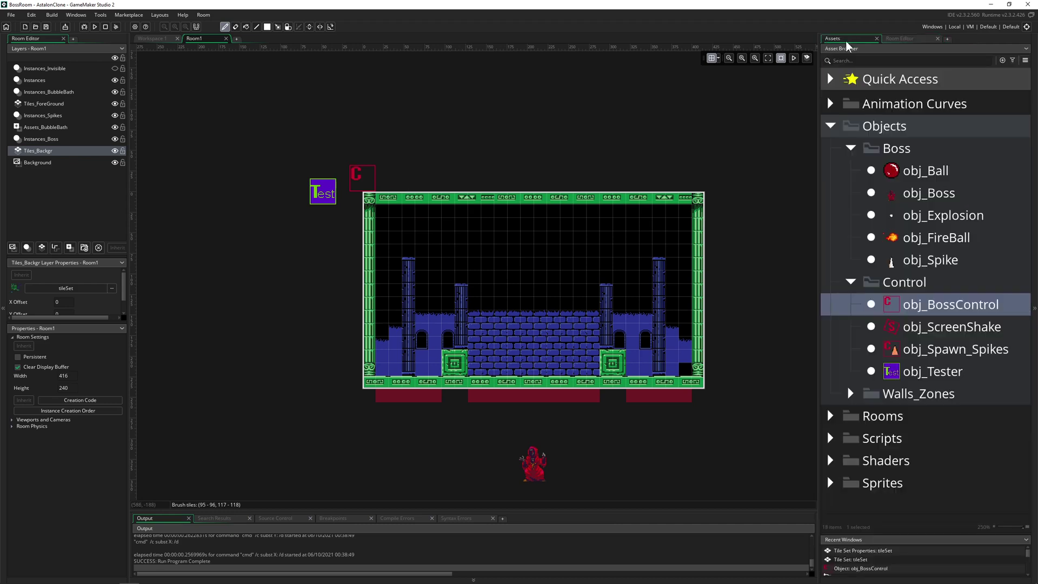
pyautogui.rightClick(847, 505)
pyautogui.moveTo(850, 506)
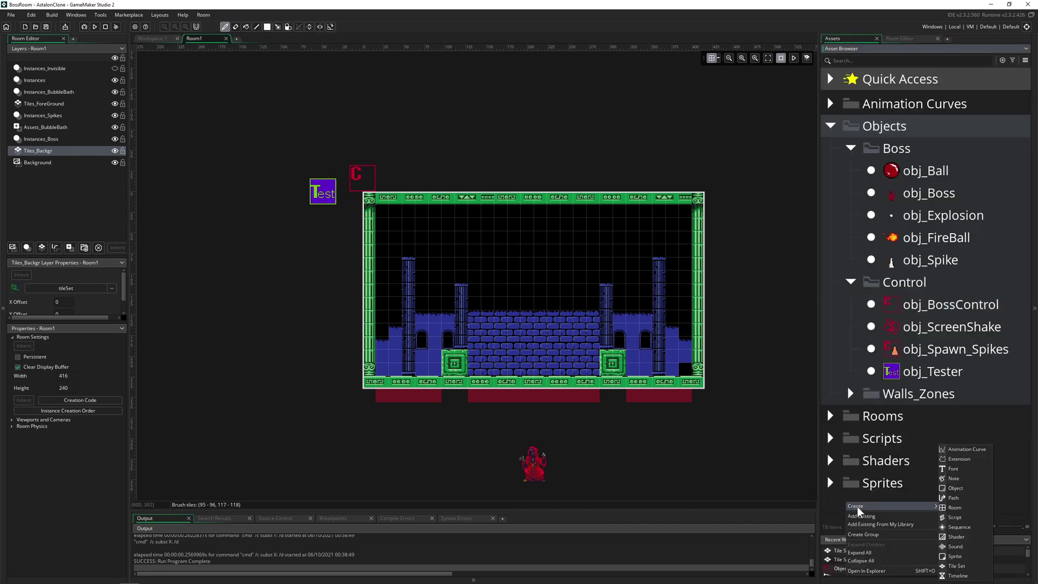
pyautogui.click(961, 488)
pyautogui.write('fghgfh')
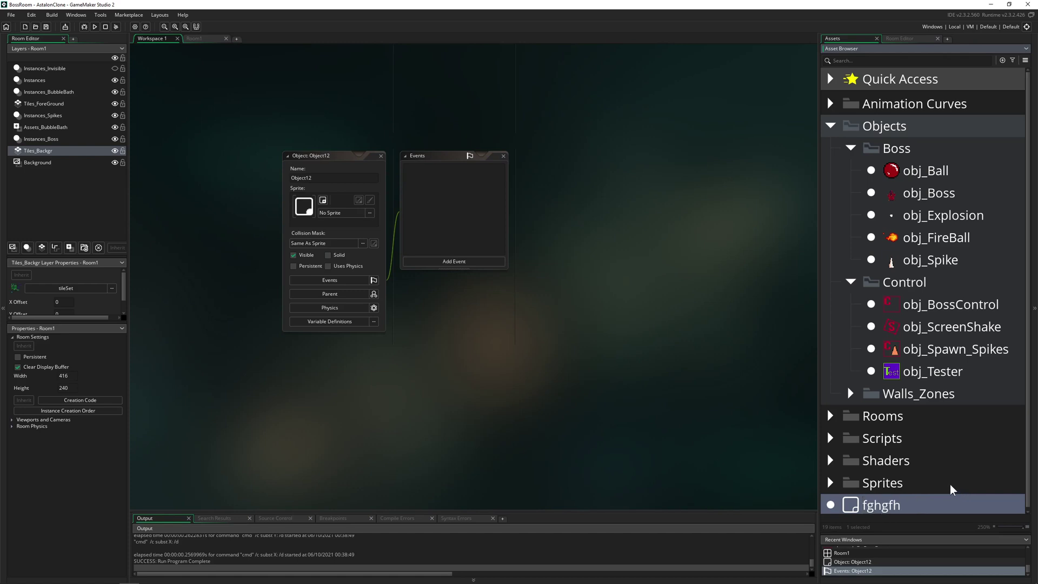
# Place four instances of fghgfh above the room in Room1 on the Instances layer
pyautogui.click(207, 39)
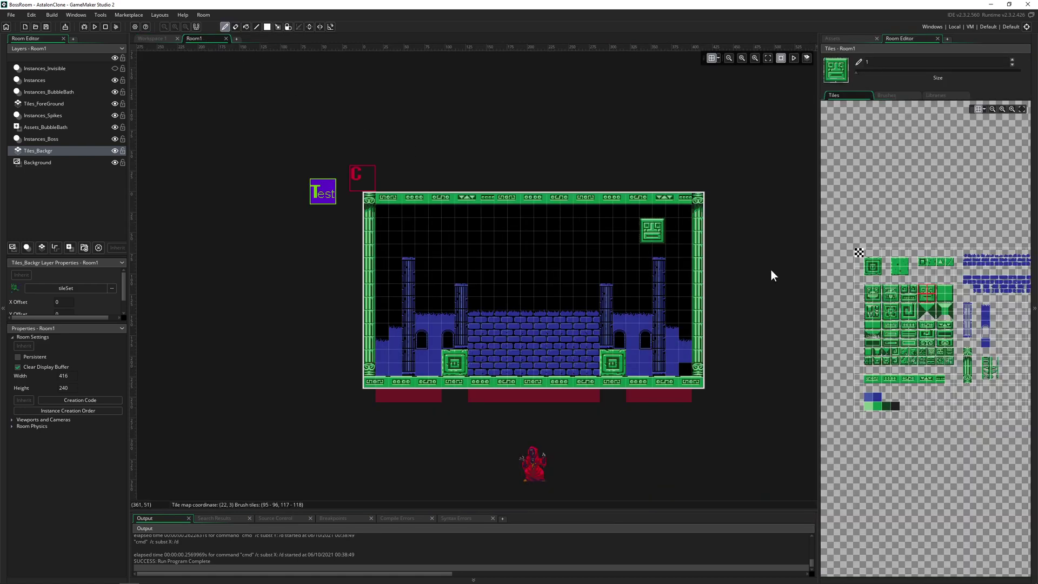
pyautogui.click(846, 38)
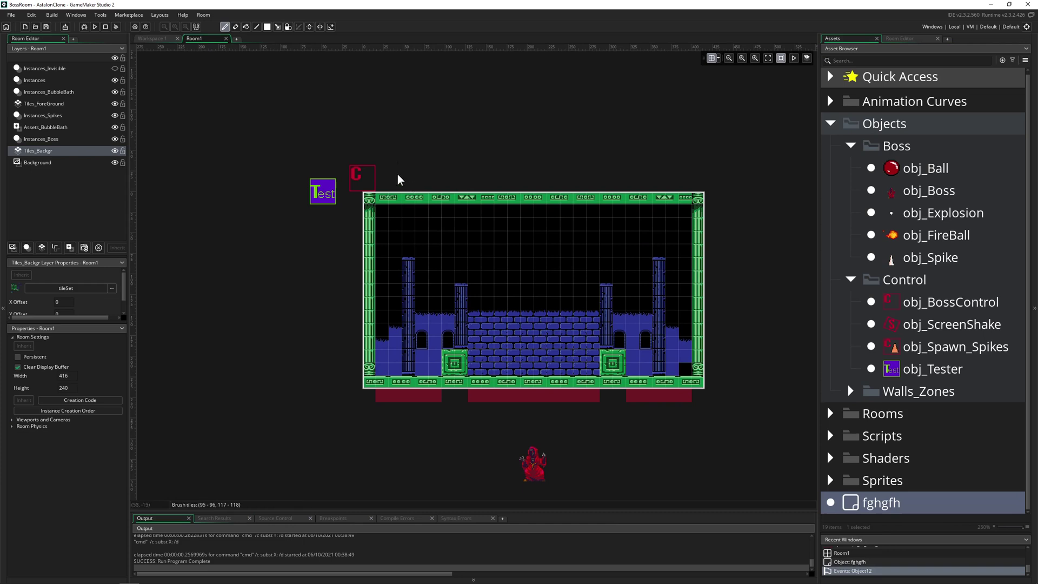
pyautogui.click(34, 80)
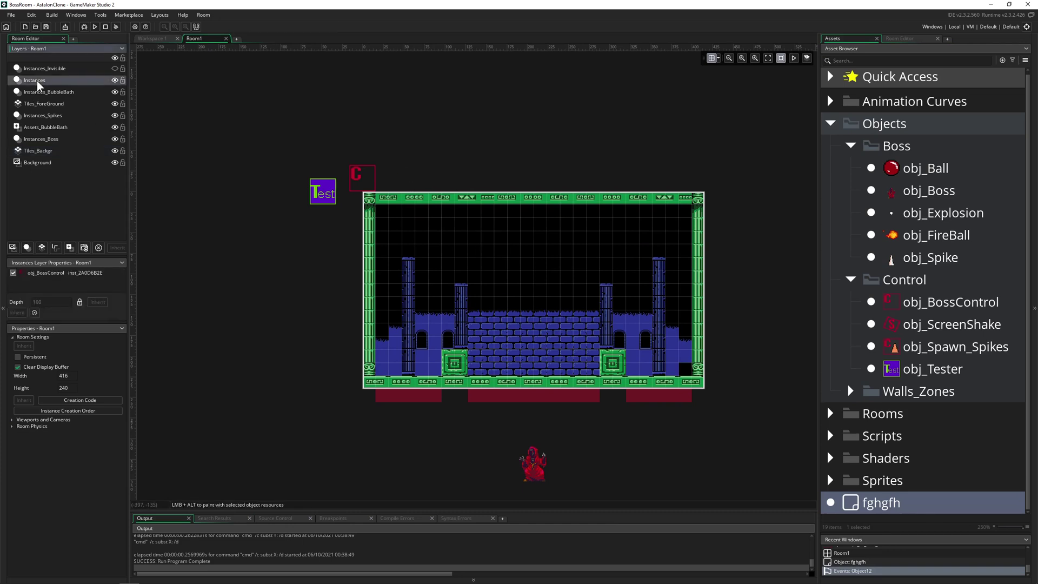
pyautogui.keyDown('alt'); pyautogui.click(409, 162); pyautogui.keyUp('alt')
pyautogui.keyDown('alt'); pyautogui.click(514, 174); pyautogui.keyUp('alt')
pyautogui.keyDown('alt'); pyautogui.click(436, 175); pyautogui.keyUp('alt')
pyautogui.keyDown('alt'); pyautogui.click(460, 158); pyautogui.keyUp('alt')
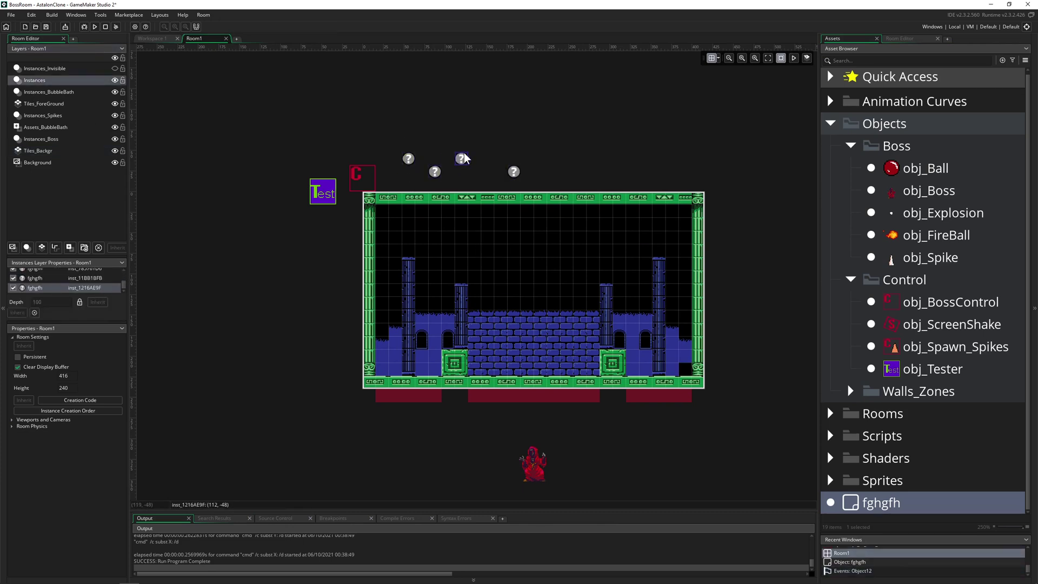
# Review the fghgfh entries in the Instances layer properties and delete all four instances from the room
pyautogui.scroll(2, 460, 165)
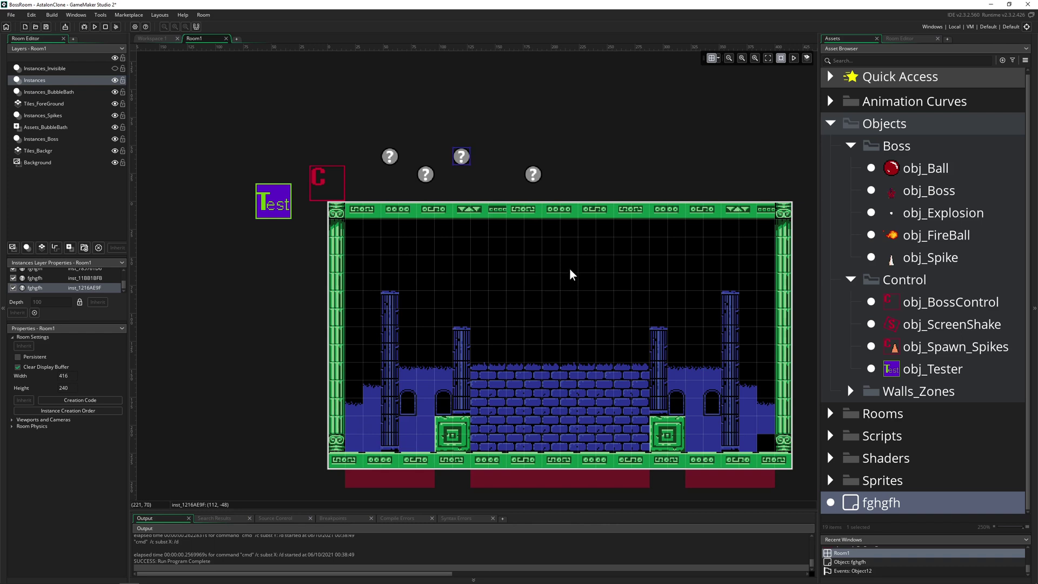
pyautogui.click(501, 160)
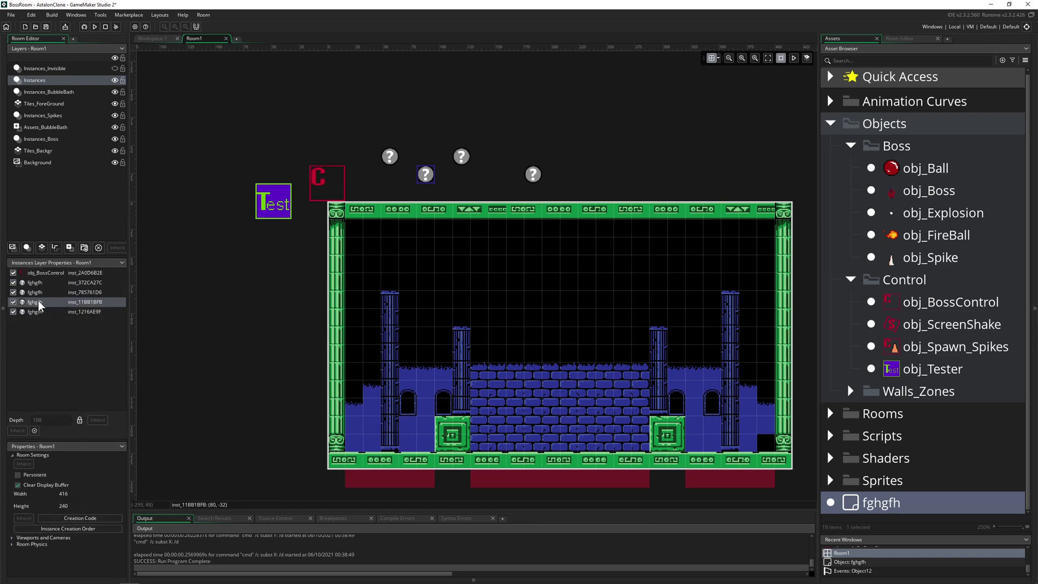
pyautogui.moveTo(457, 158)
pyautogui.mouseDown(button='right')
pyautogui.moveTo(533, 174)
pyautogui.moveTo(392, 157)
pyautogui.mouseUp(button='right')
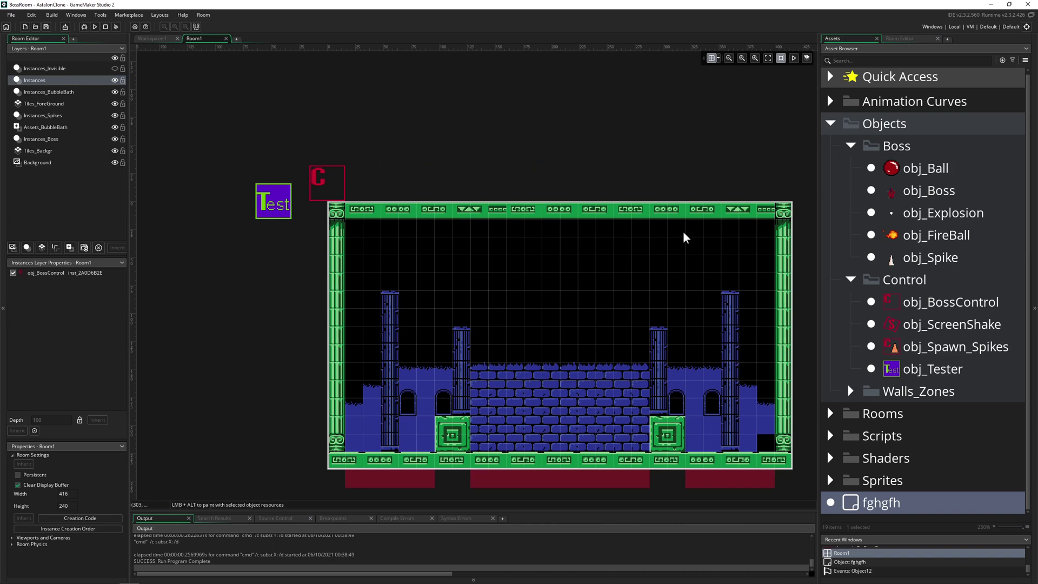
# Widen the Asset Browser and expand the Ui folder inside Sprites
pyautogui.scroll(-1, 689, 247)
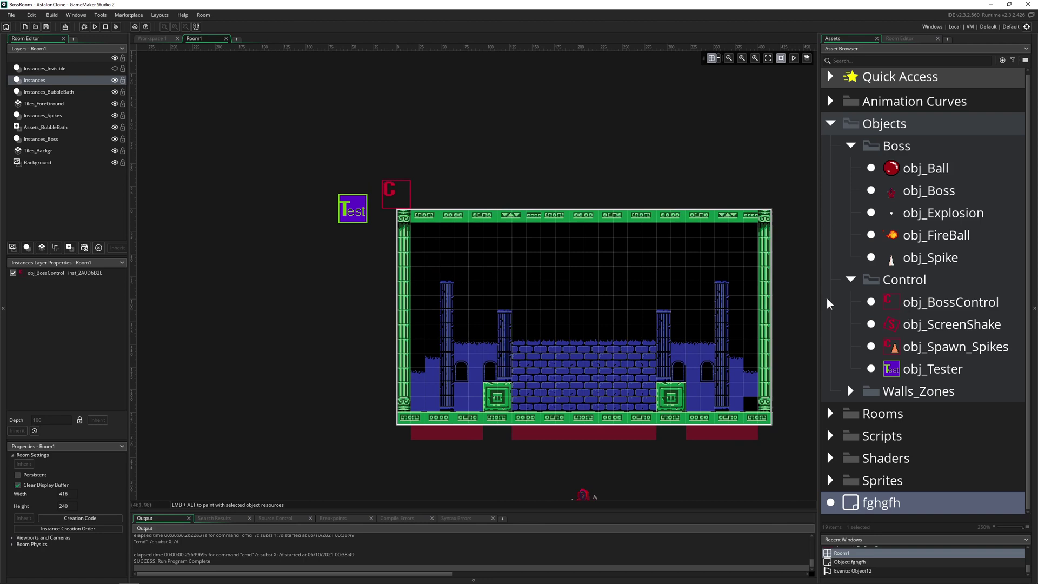
pyautogui.moveTo(818, 296); pyautogui.dragTo(749, 302)
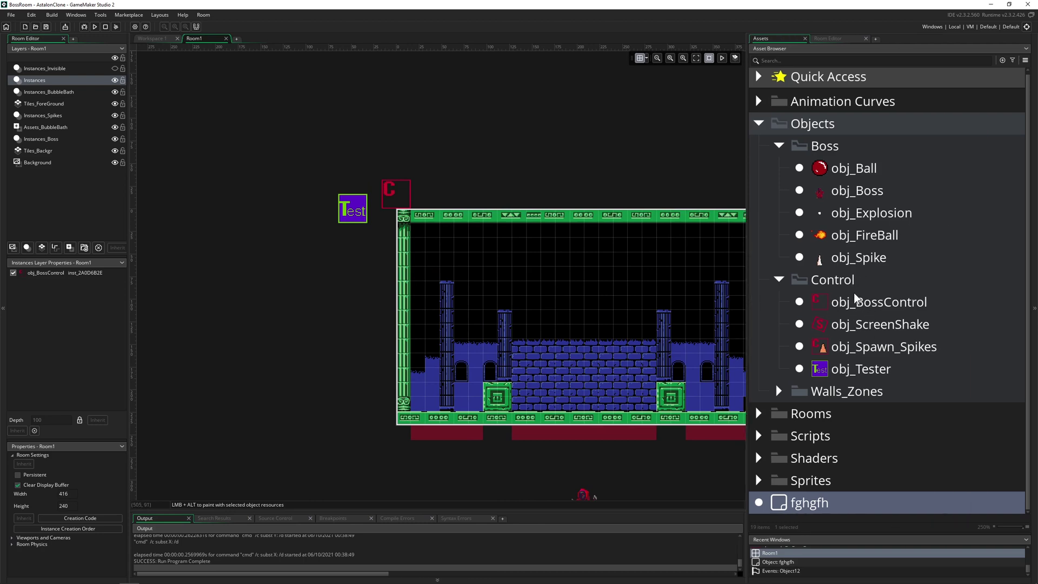
pyautogui.click(760, 479)
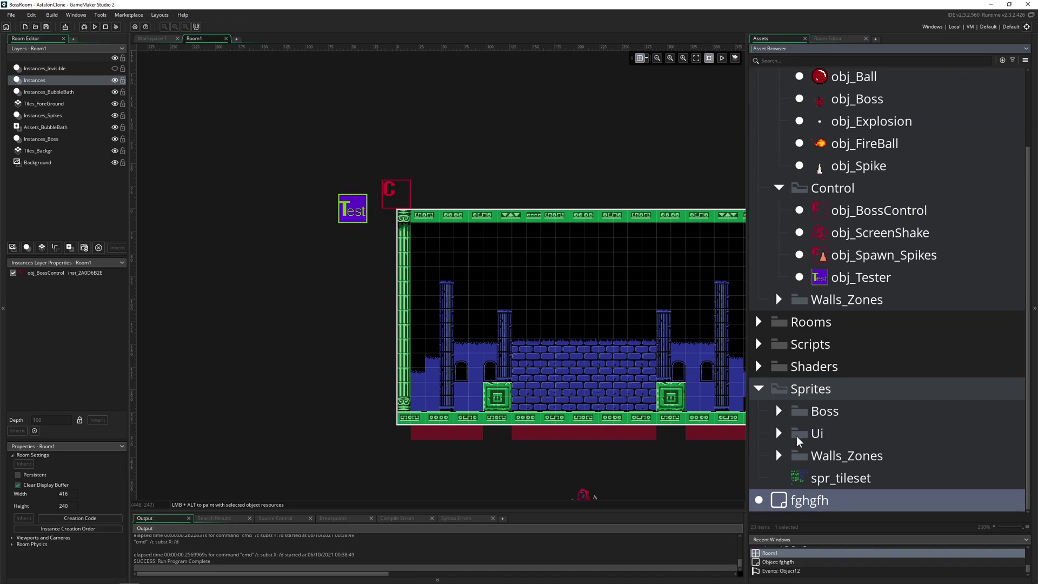
pyautogui.click(779, 435)
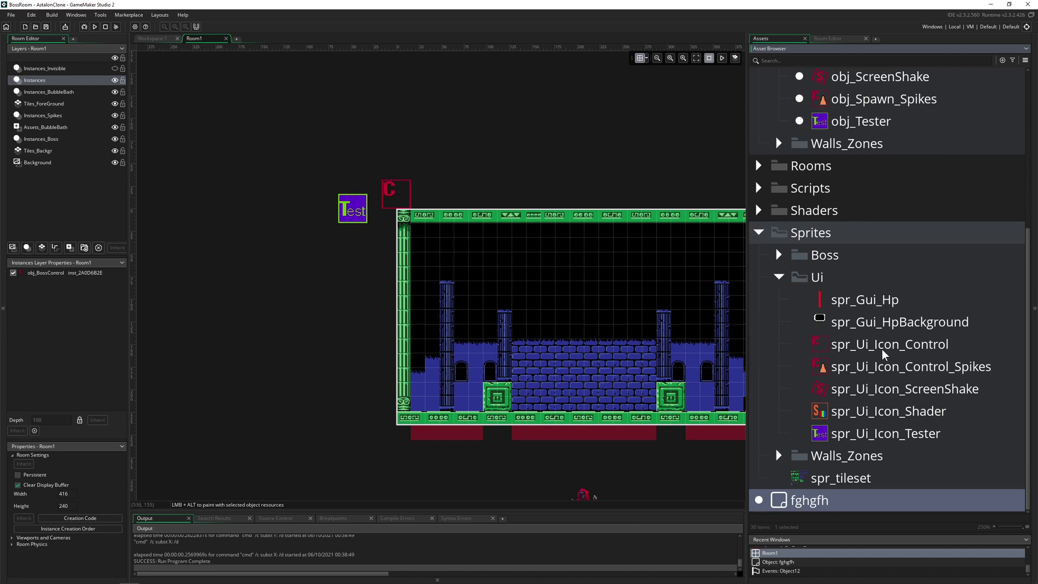
# Look through the Control, Control_Spikes, ScreenShake, Shader and Tester icon sprites in the Ui folder and collapse the folder
pyautogui.click(866, 350)
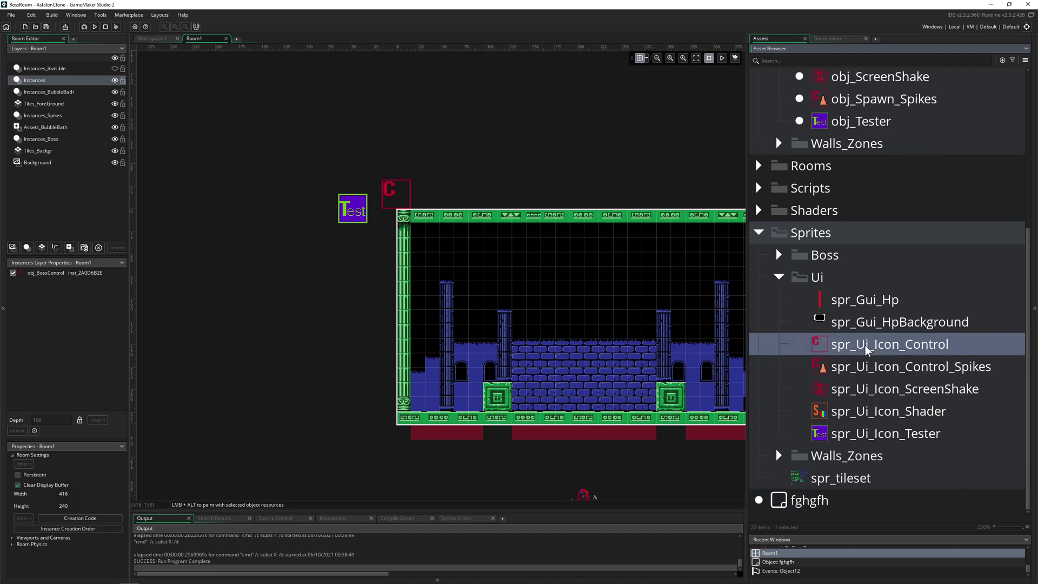
pyautogui.click(839, 372)
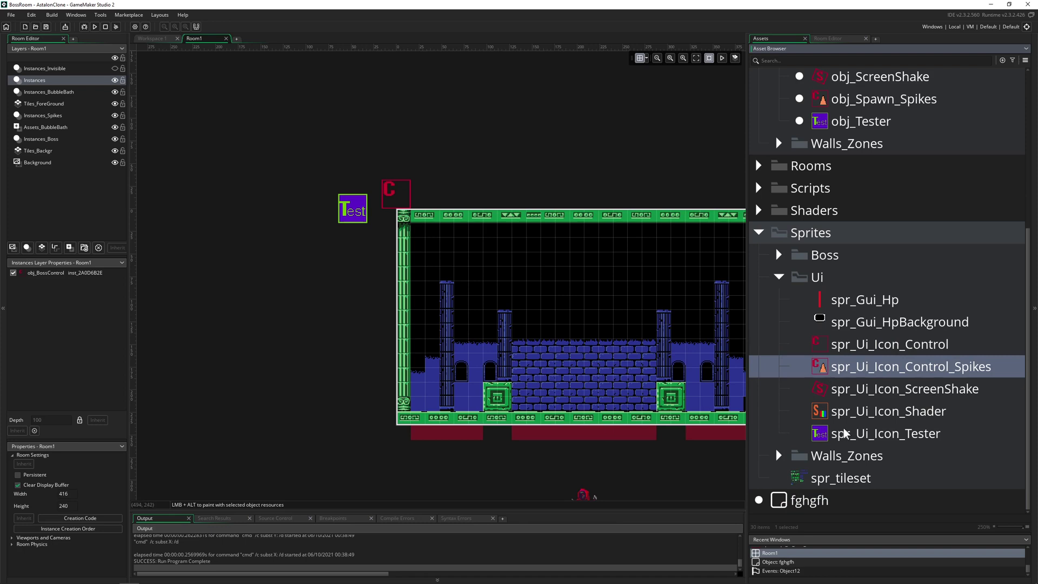
pyautogui.click(832, 392)
pyautogui.click(824, 415)
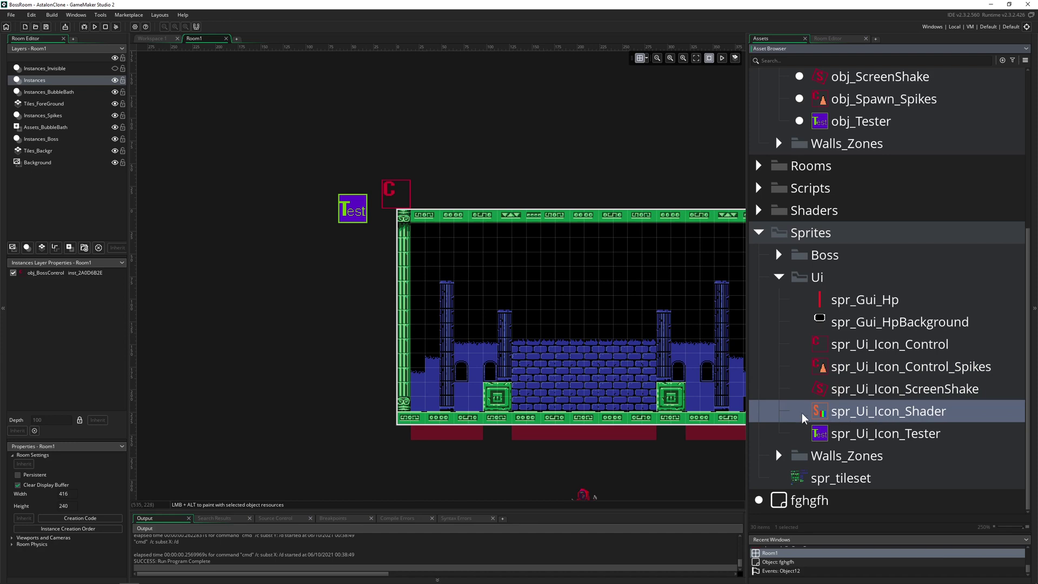
pyautogui.click(841, 439)
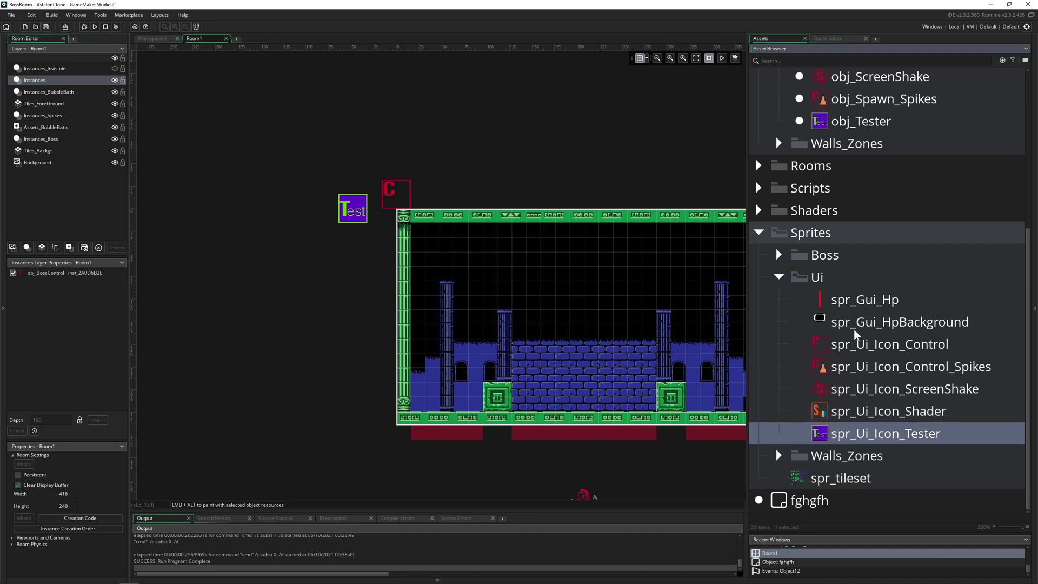
pyautogui.click(779, 277)
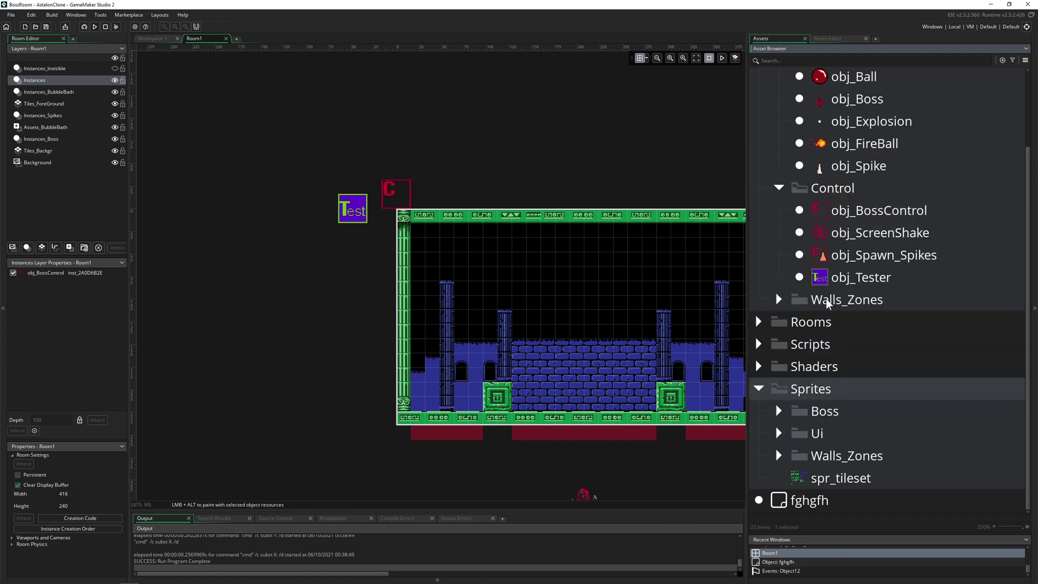
# Examine the control and test objects above Room1, the room itself, and the boss instance placed below it
pyautogui.scroll(4, 859, 308)
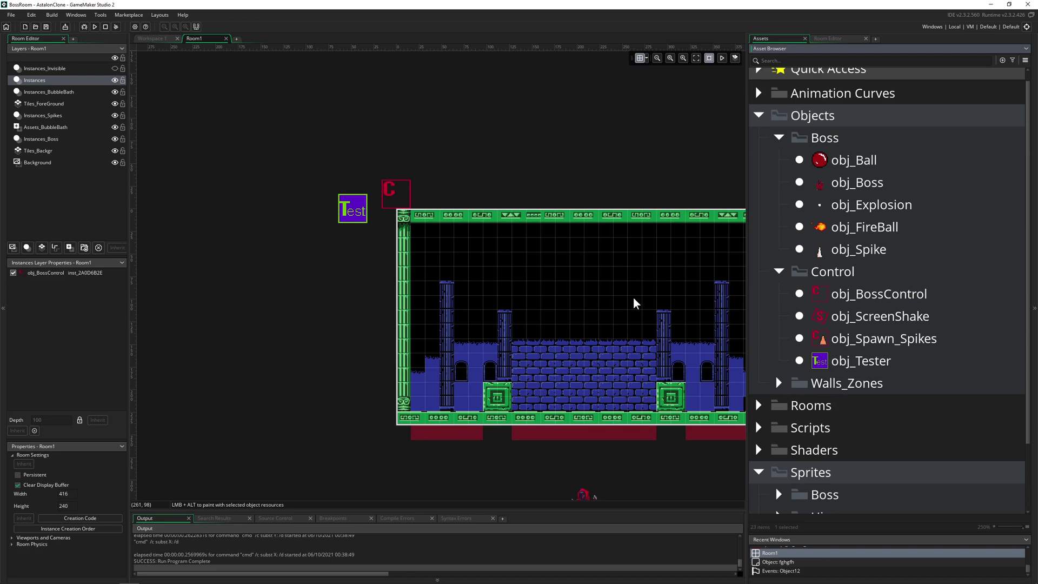
pyautogui.scroll(2, 498, 282)
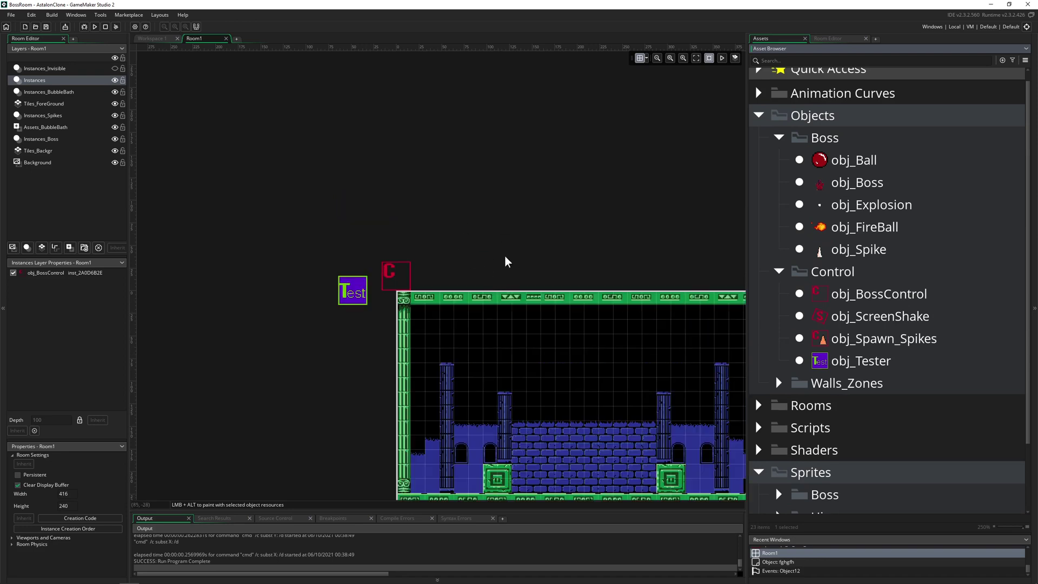
pyautogui.scroll(-1, 459, 354)
pyautogui.keyDown('shift'); pyautogui.hscroll(3, 397, 356); pyautogui.keyUp('shift')
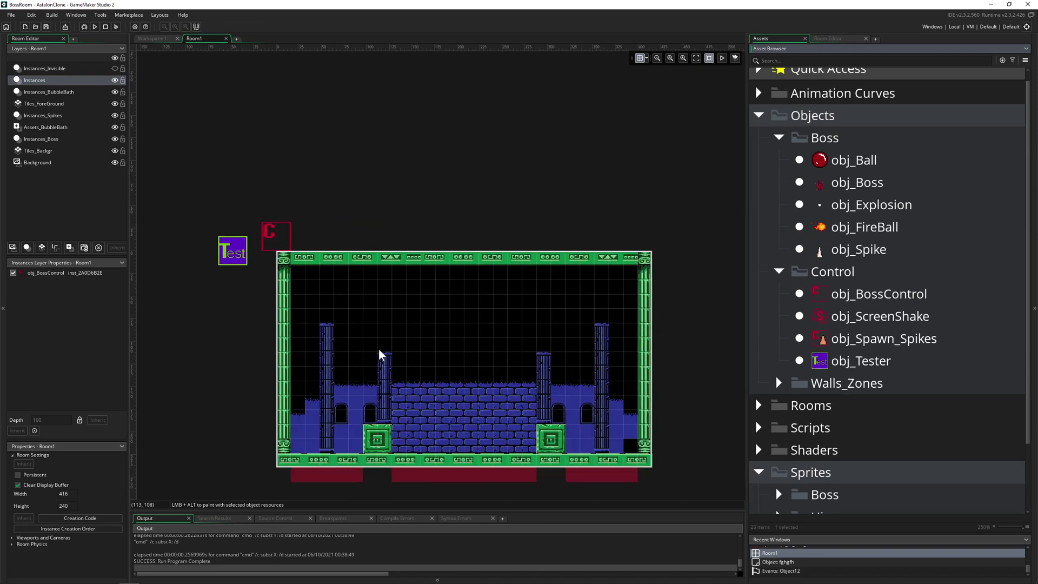
pyautogui.scroll(-5, 394, 354)
pyautogui.keyDown('ctrl'); pyautogui.scroll(2, 464, 347); pyautogui.keyUp('ctrl')
pyautogui.keyDown('ctrl'); pyautogui.scroll(-2, 474, 350); pyautogui.keyUp('ctrl')
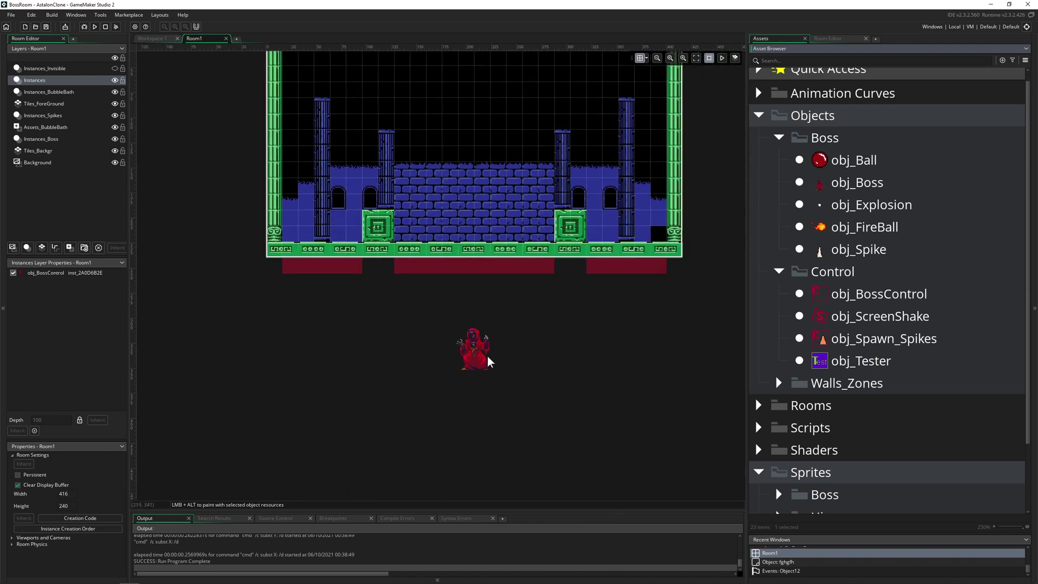
pyautogui.scroll(3, 487, 371)
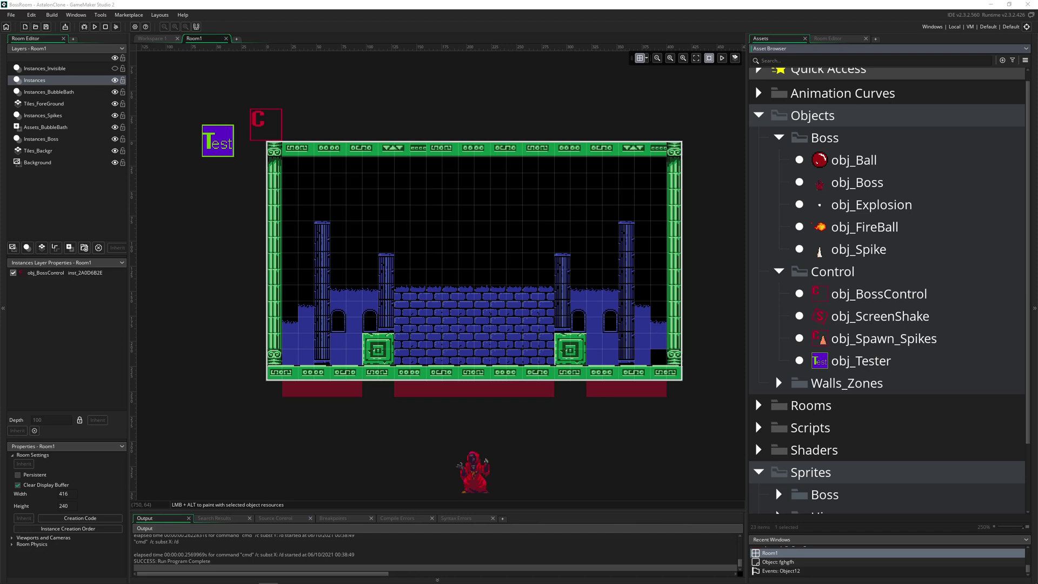
pyautogui.scroll(2, 673, 216)
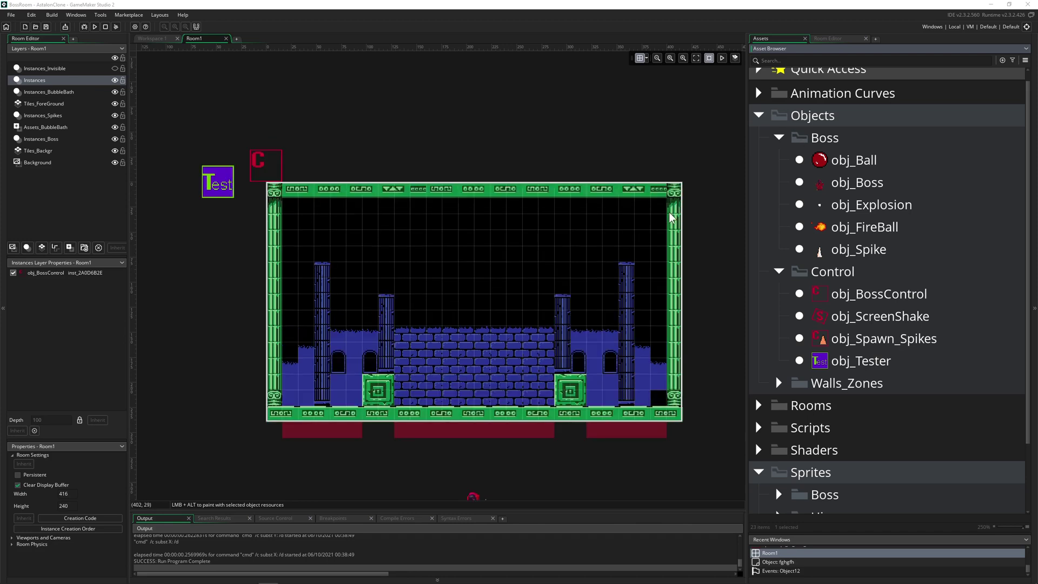
# Collapse the Control object folder, open obj_Ball and view its sprite spr_Ball in the sprite editor
pyautogui.click(779, 272)
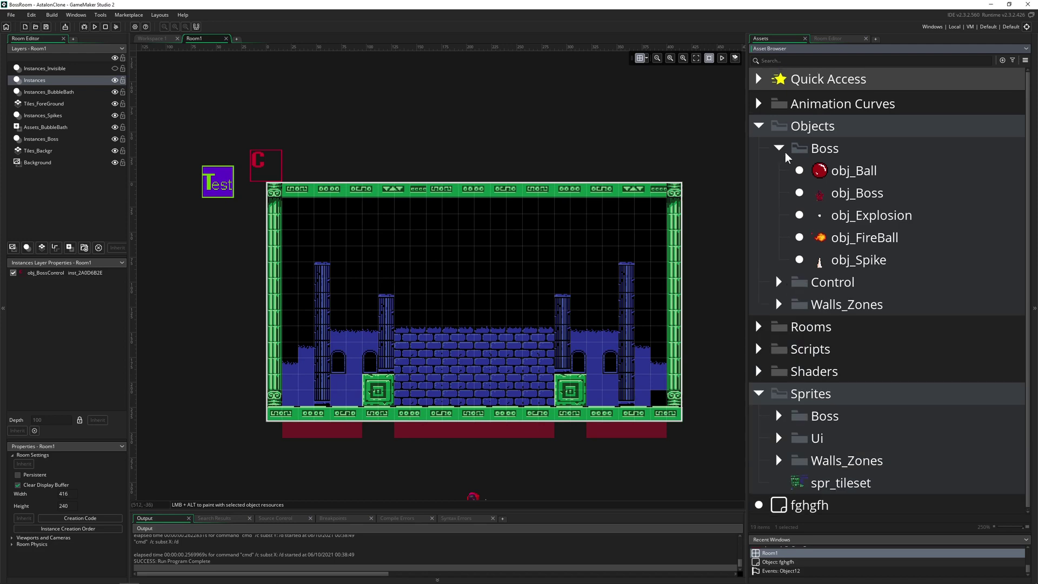
pyautogui.doubleClick(819, 170)
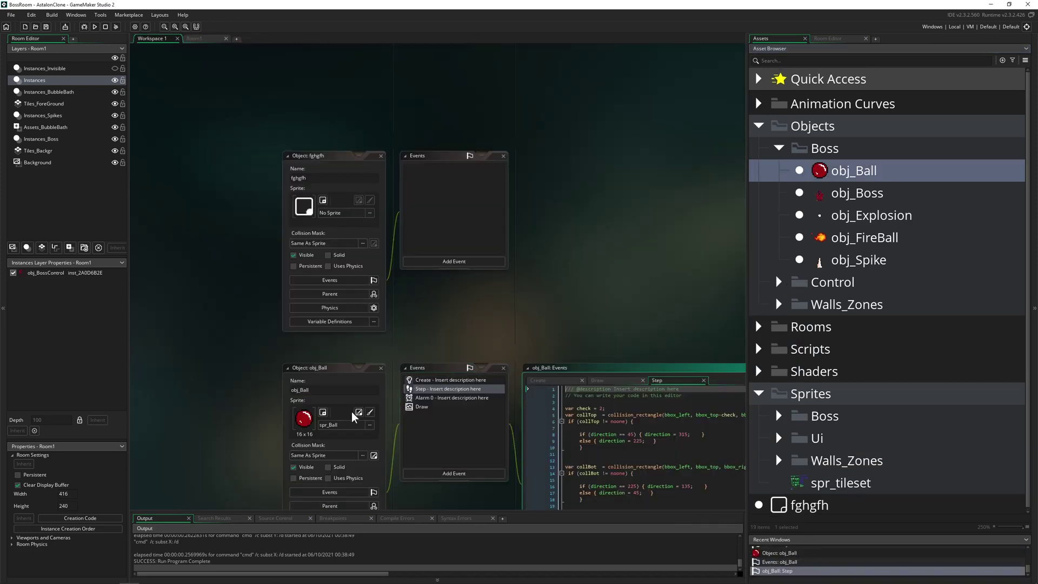
pyautogui.click(356, 413)
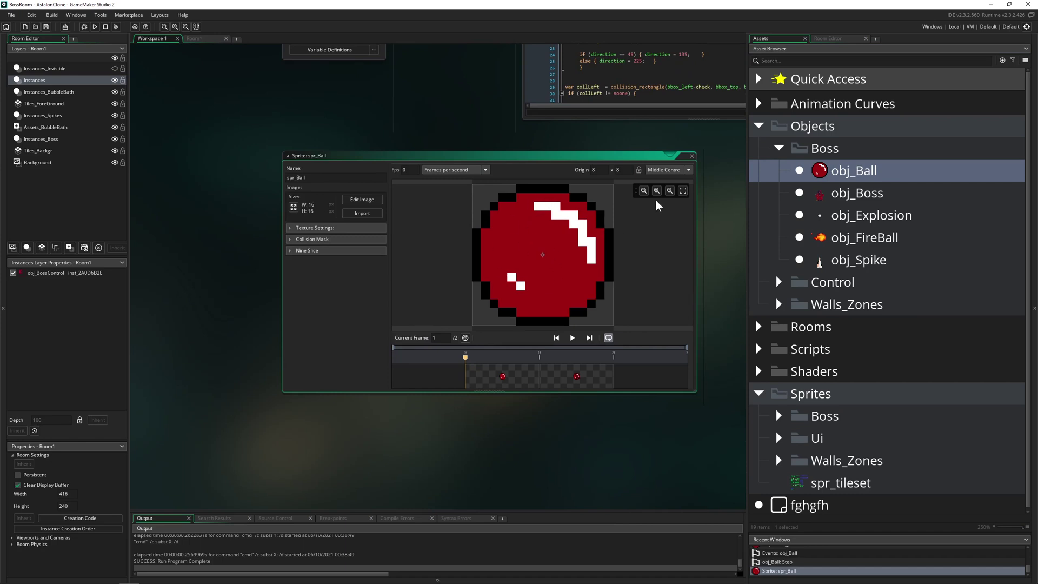
# Close spr_Ball, open obj_FireBall's sprite spr_FireBall, play and stop its animation, and close the sprite editor
pyautogui.click(691, 157)
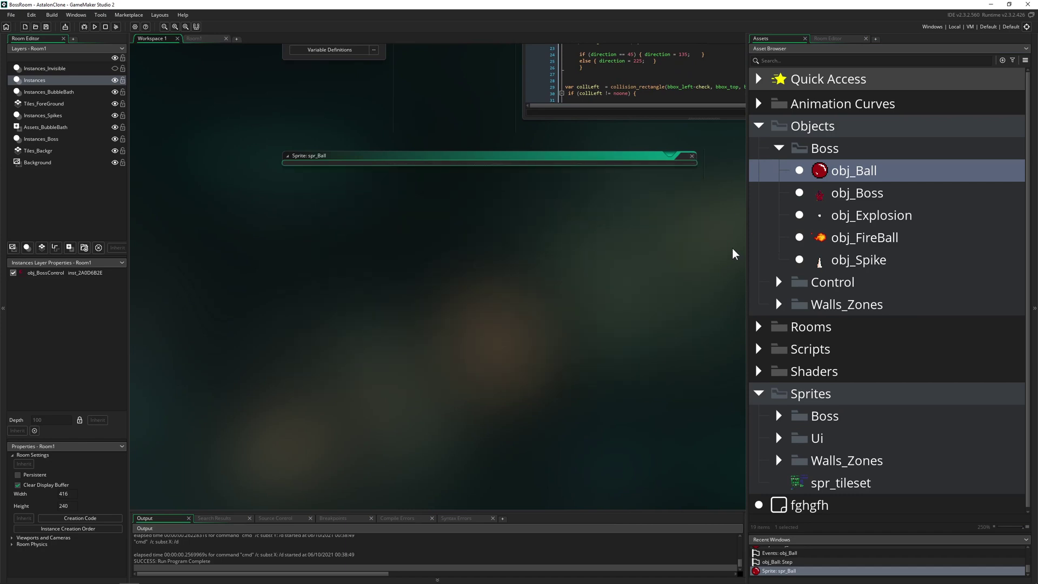
pyautogui.doubleClick(827, 239)
pyautogui.click(370, 202)
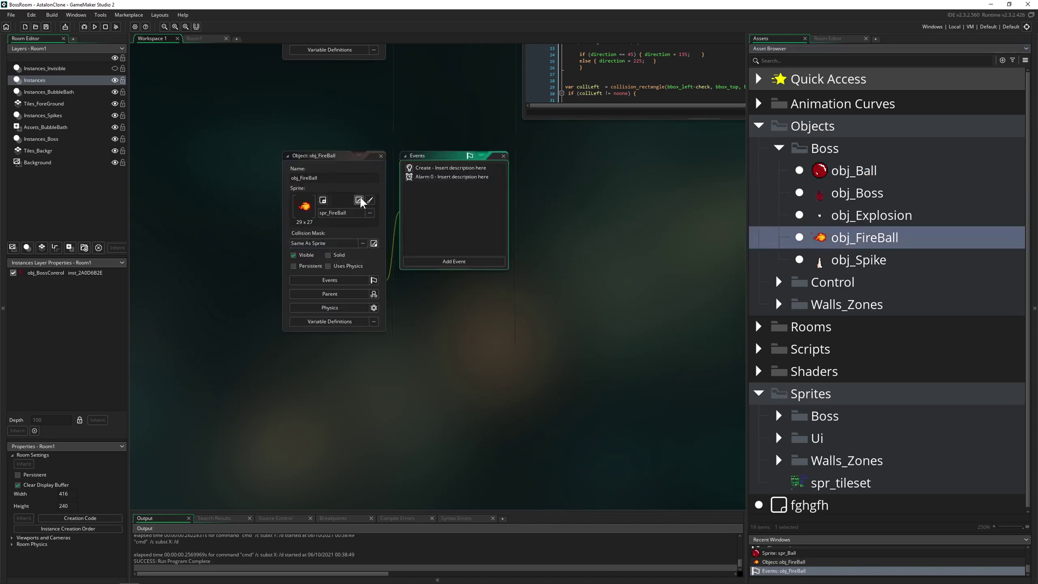
pyautogui.click(573, 338)
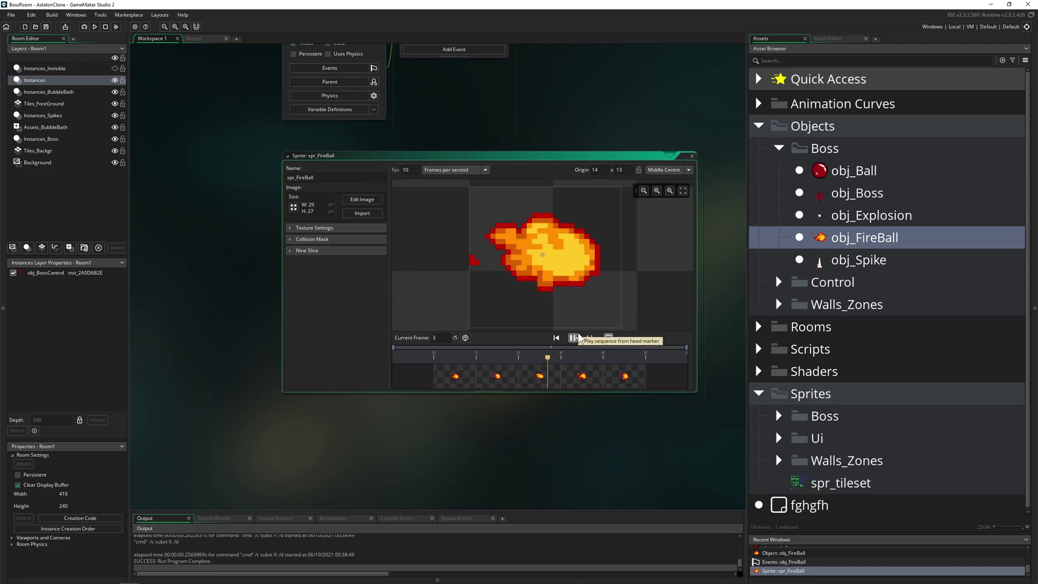
pyautogui.click(573, 338)
pyautogui.click(691, 157)
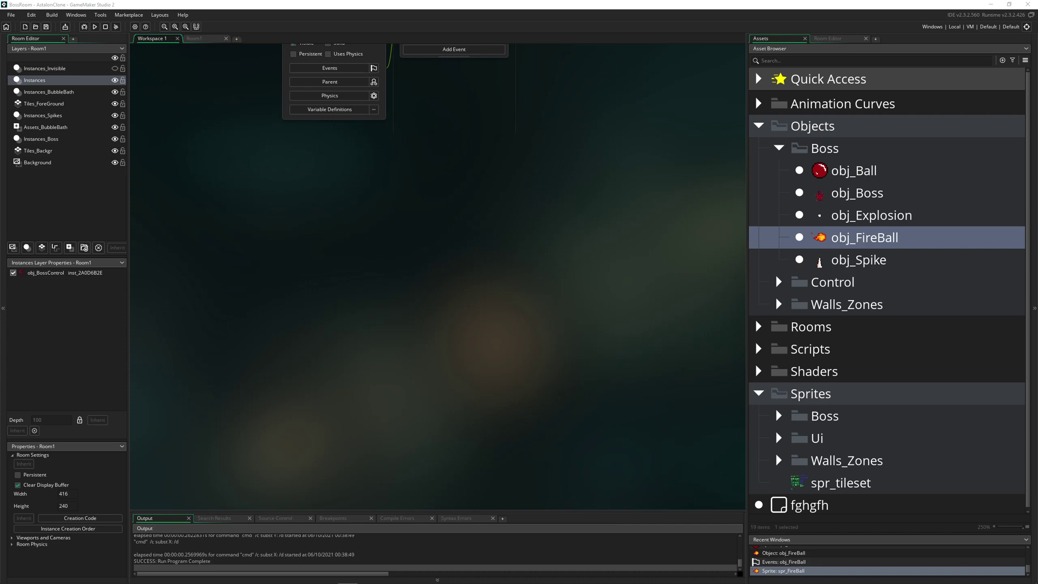
# Switch to JuiceFX and preview the Pulse, Jump and Nes Load presets on the bear sprite
pyautogui.moveTo(674, 128); pyautogui.dragTo(588, 107)
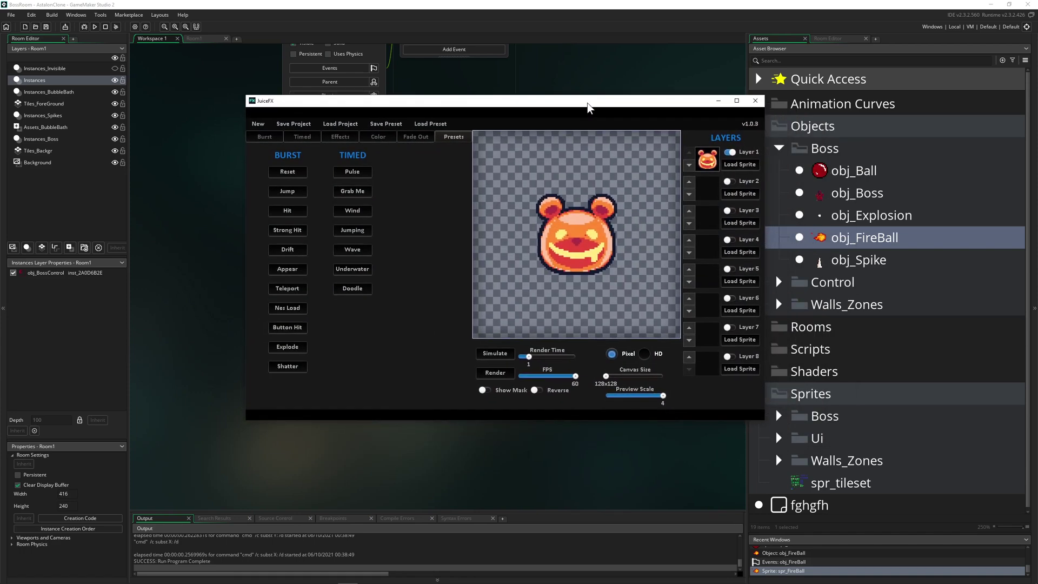
pyautogui.click(352, 172)
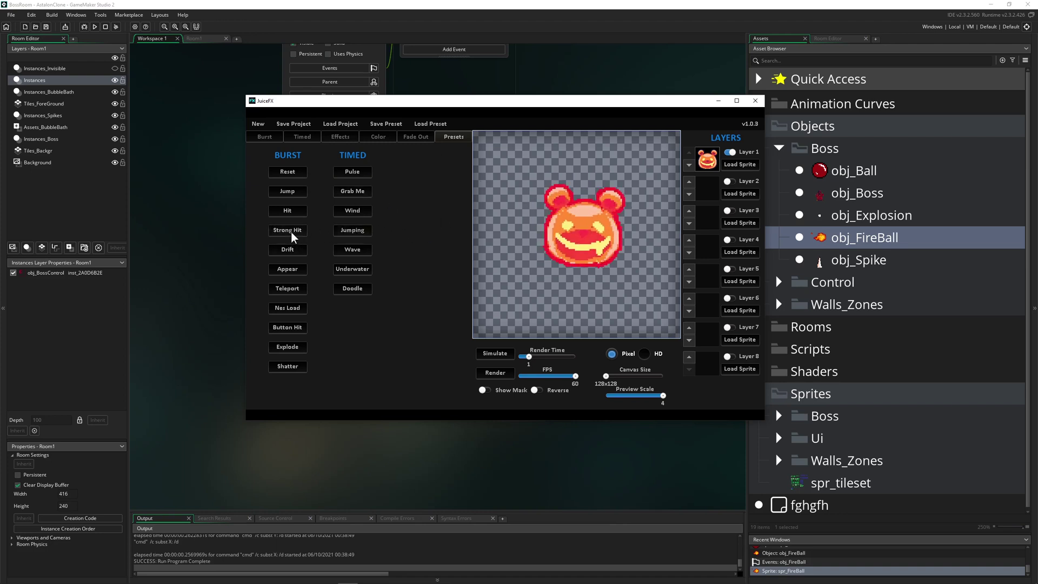
pyautogui.click(289, 194)
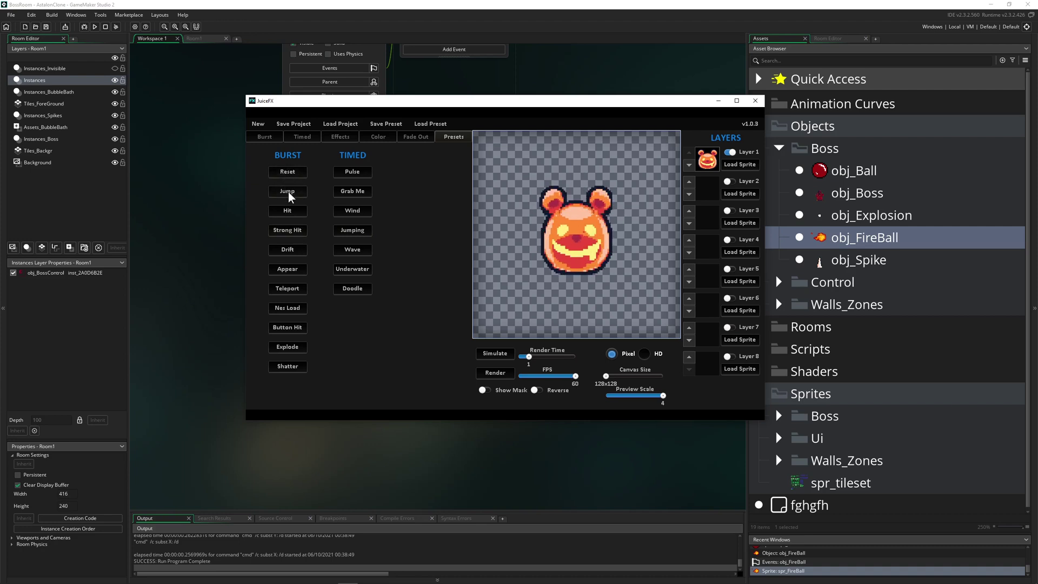
pyautogui.click(295, 310)
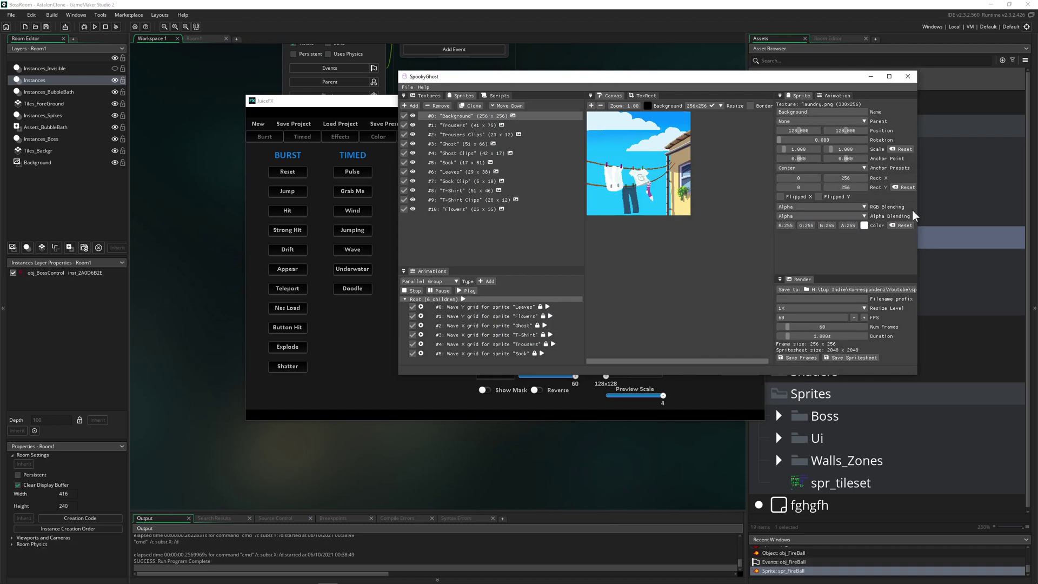
# Switch to SpookyGhost, open the bundled project ghost.lua and play its ghost animation
pyautogui.moveTo(737, 108); pyautogui.dragTo(649, 73)
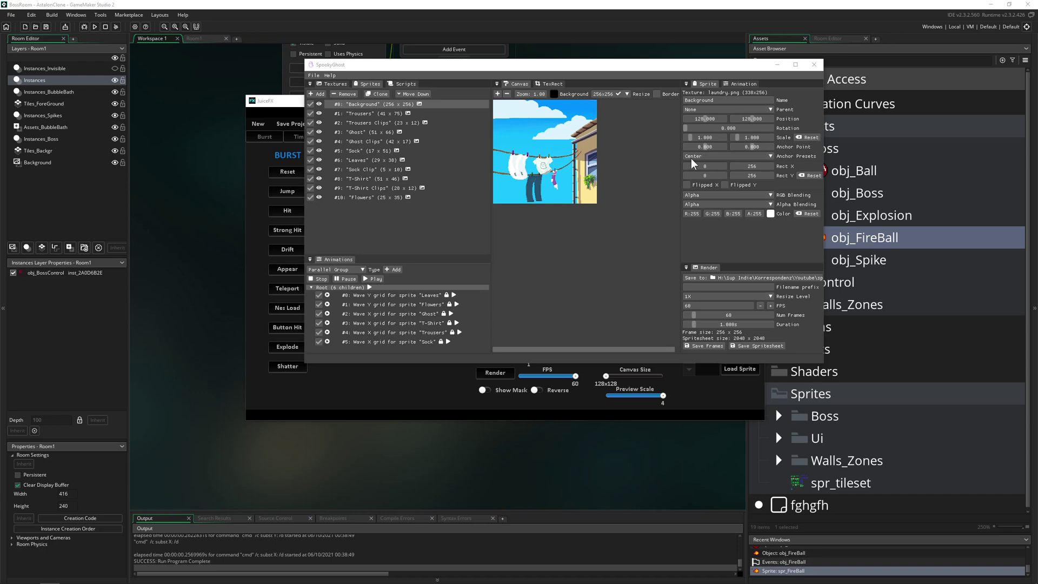
pyautogui.moveTo(680, 68)
pyautogui.mouseDown()
pyautogui.moveTo(661, 69)
pyautogui.moveTo(679, 67)
pyautogui.mouseUp()
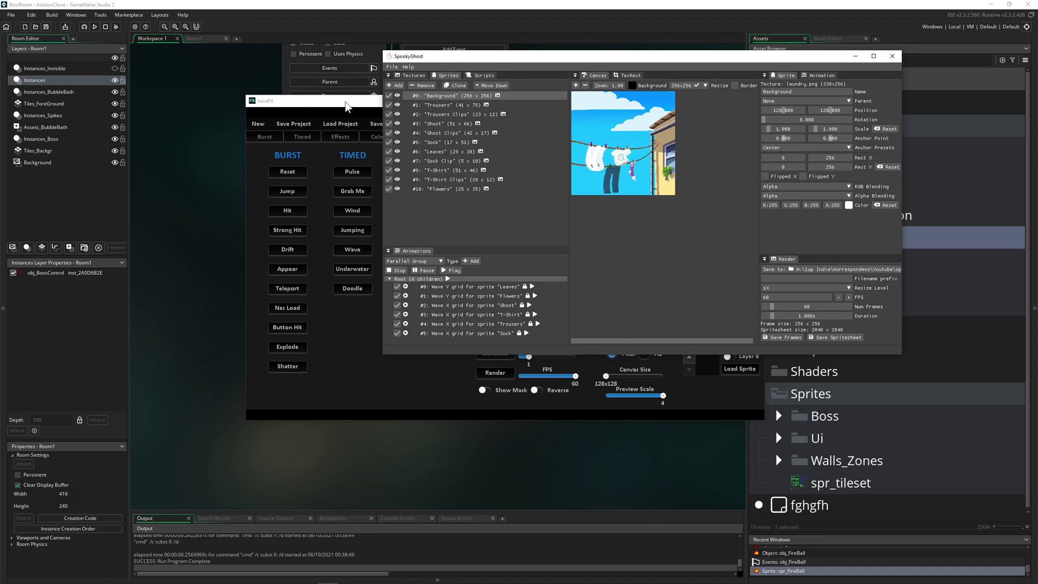
pyautogui.moveTo(546, 62); pyautogui.dragTo(489, 53)
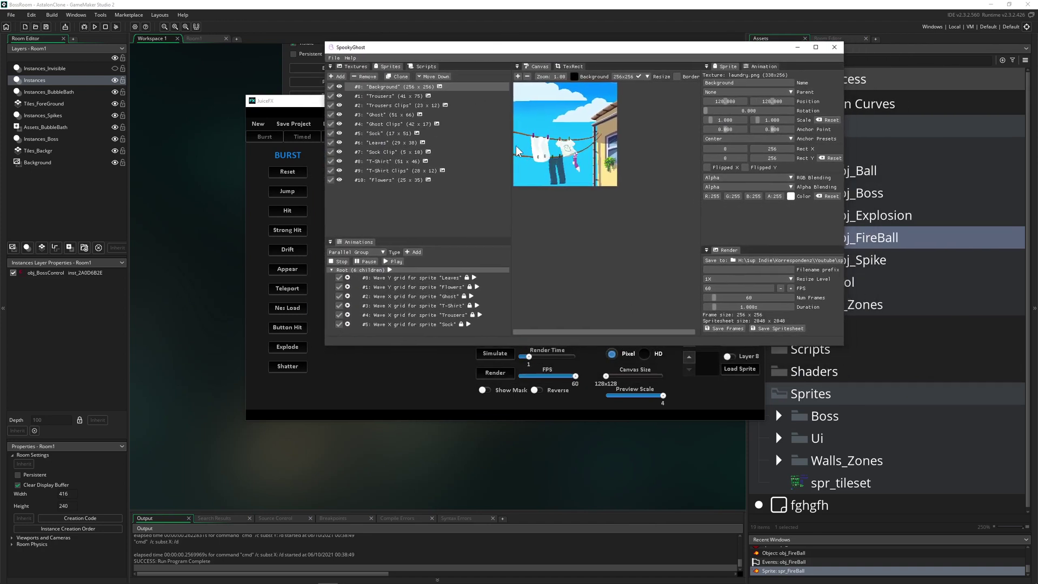
pyautogui.click(334, 58)
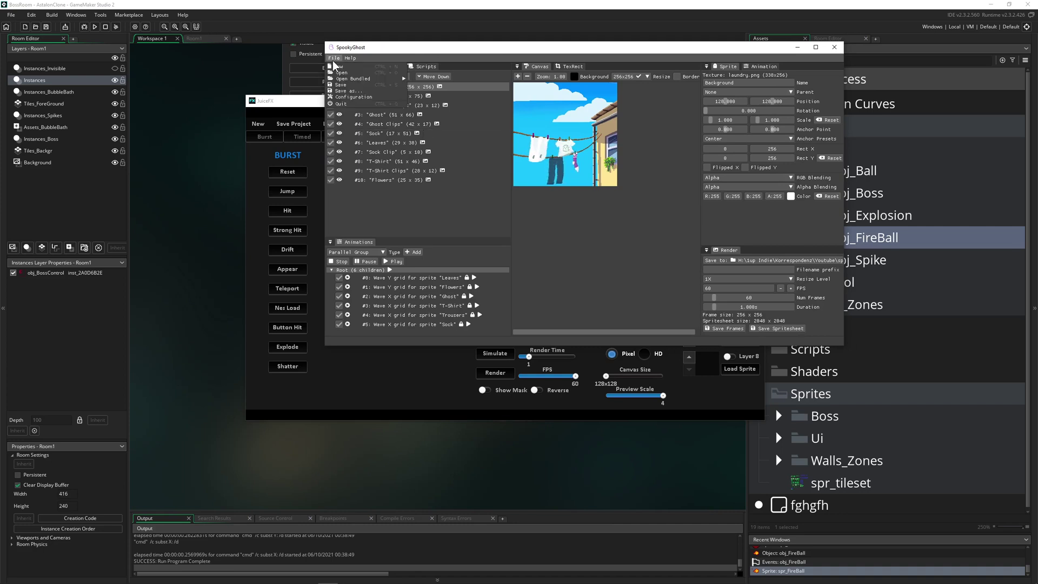
pyautogui.moveTo(357, 78)
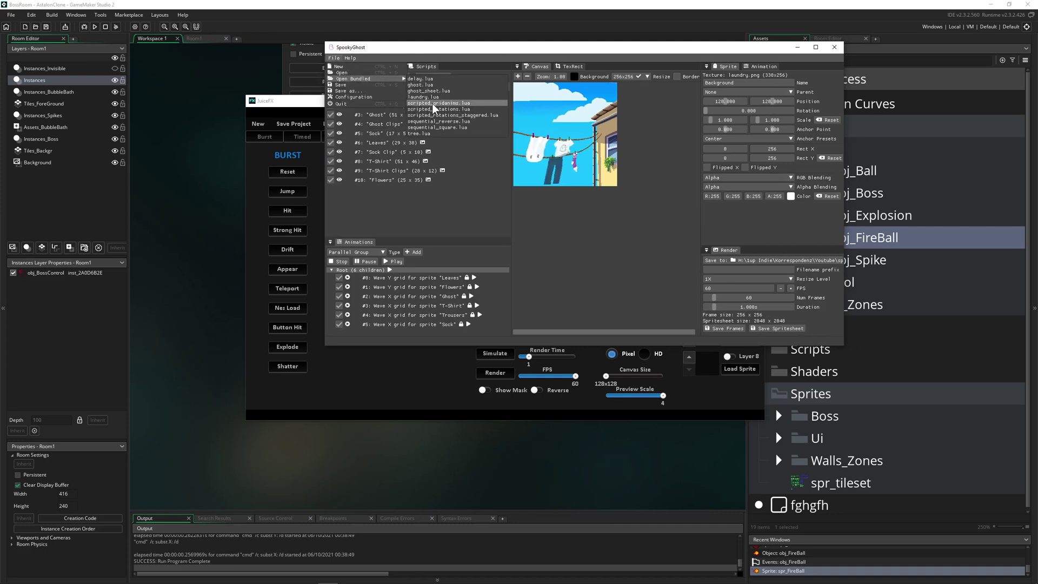
pyautogui.click(432, 87)
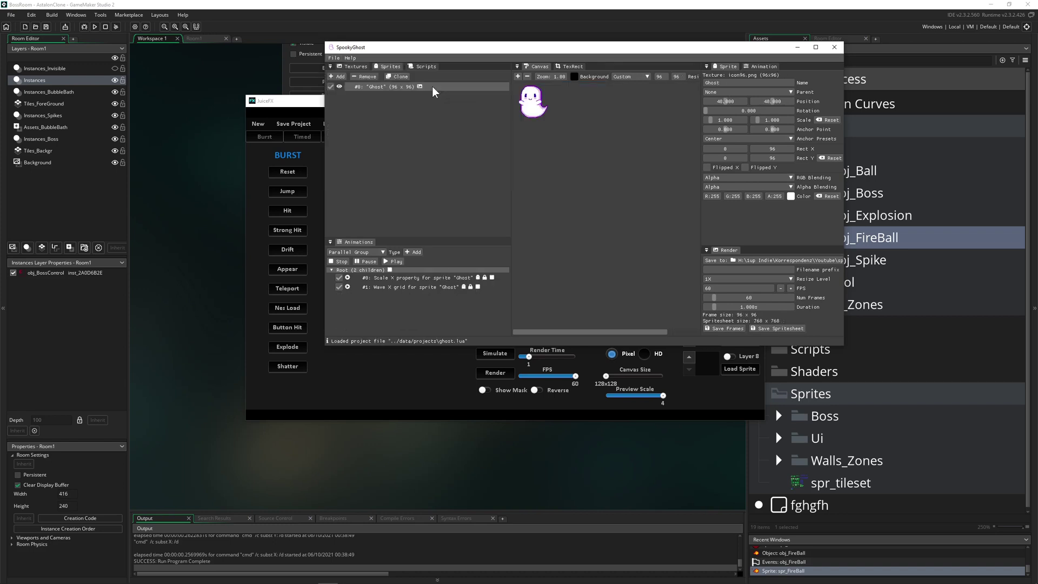
pyautogui.click(390, 261)
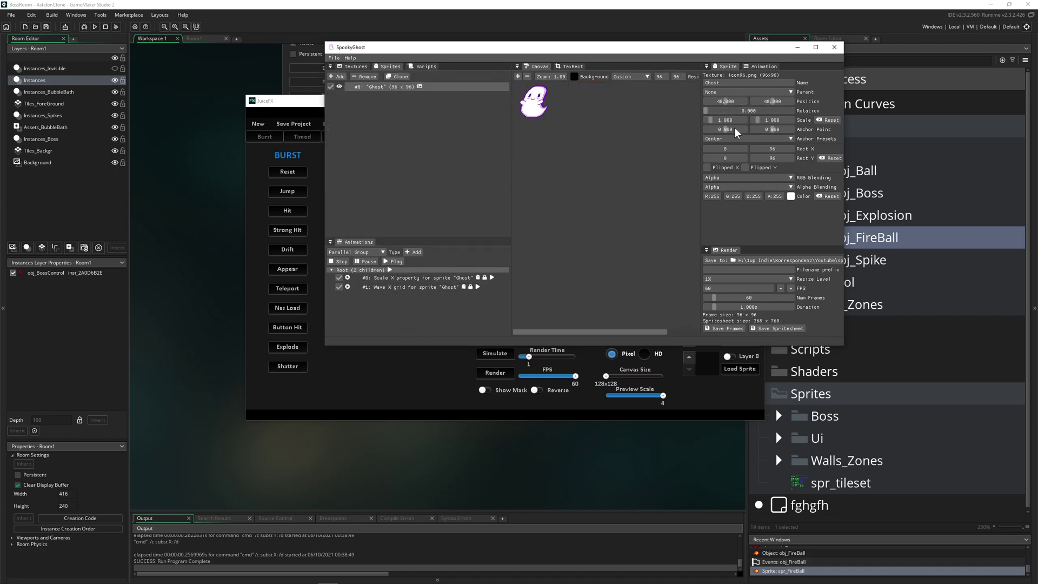
# Move the JuiceFX and SpookyGhost windows apart to show both, and close the two programs
pyautogui.moveTo(312, 110); pyautogui.dragTo(293, 157)
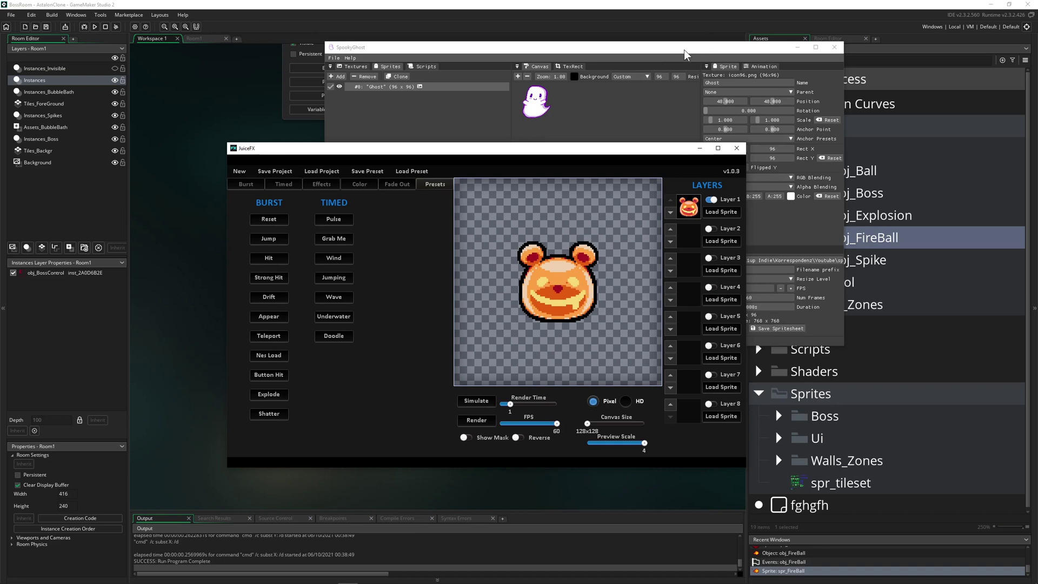
pyautogui.moveTo(685, 54); pyautogui.dragTo(759, 60)
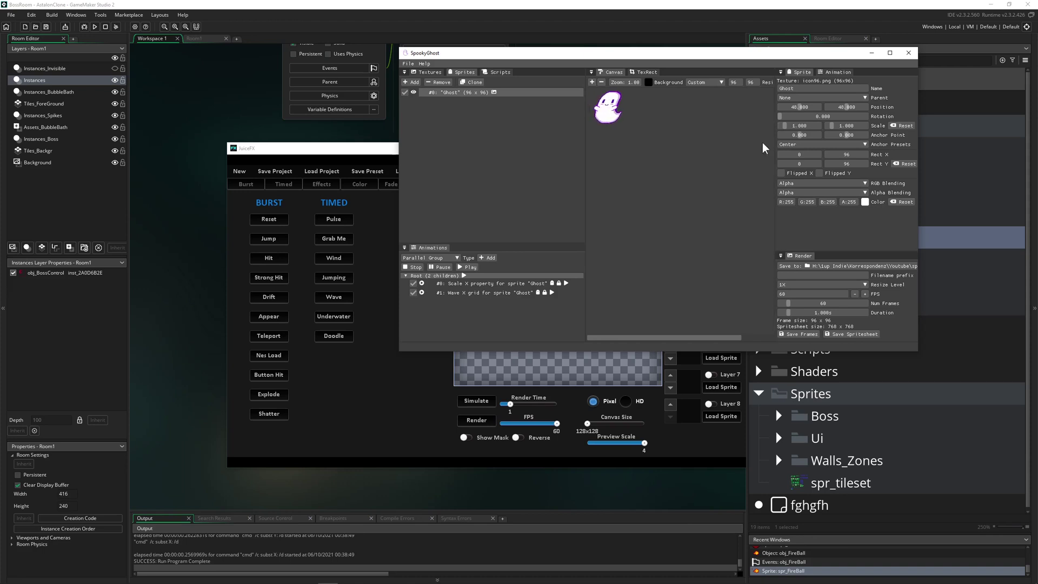
pyautogui.click(909, 54)
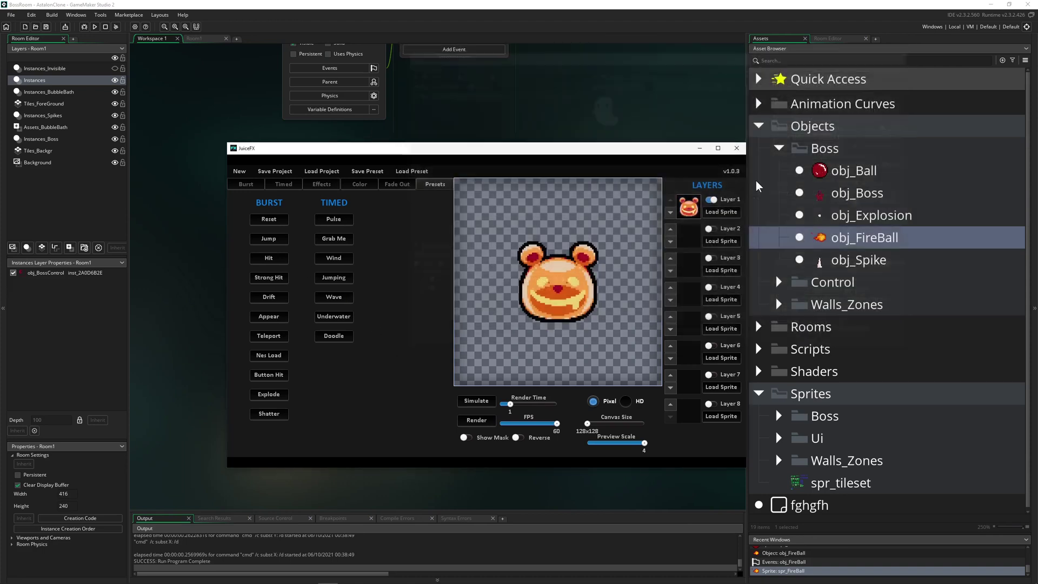
pyautogui.click(737, 149)
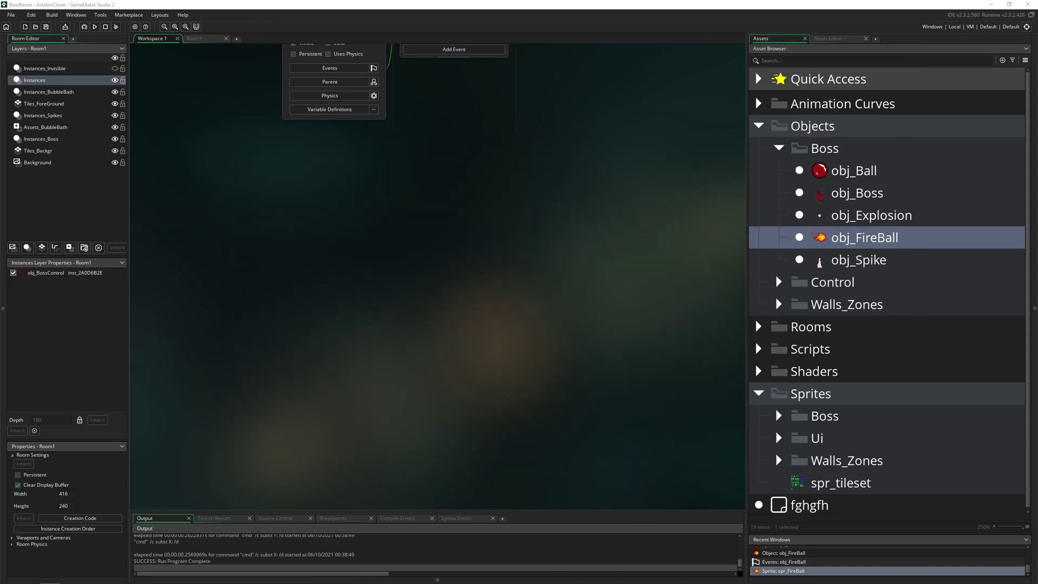
# Switch to the browser and search OpenGameArt.org for explosion
pyautogui.hotkey('alt', 'Tab')
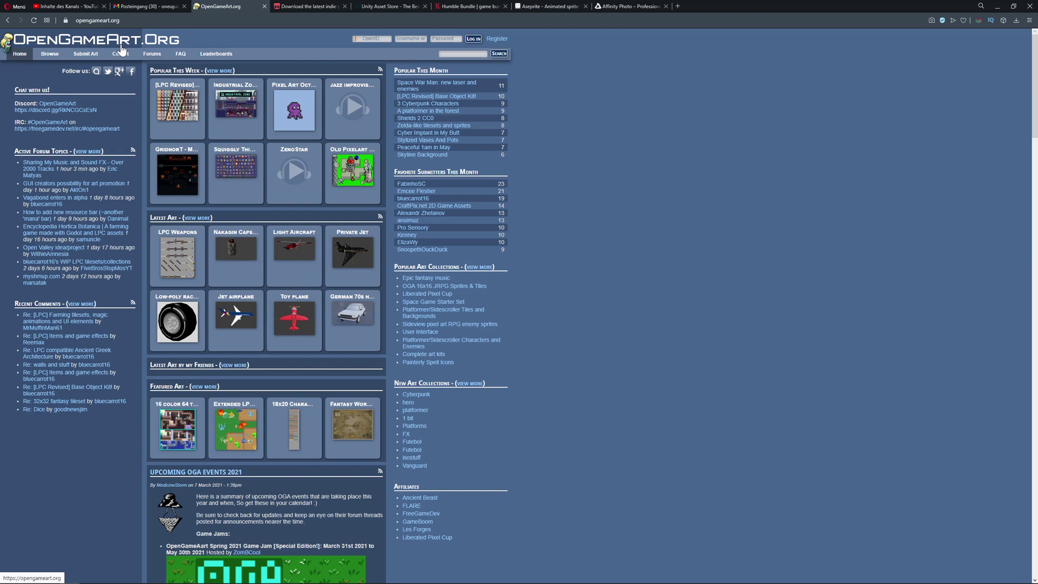
pyautogui.click(456, 53)
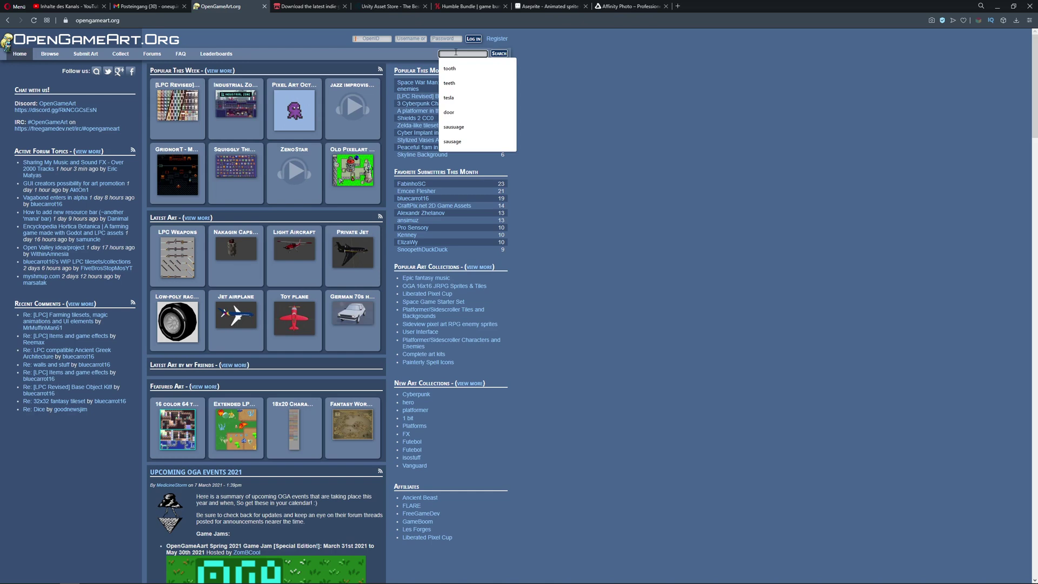
pyautogui.write('explosi')
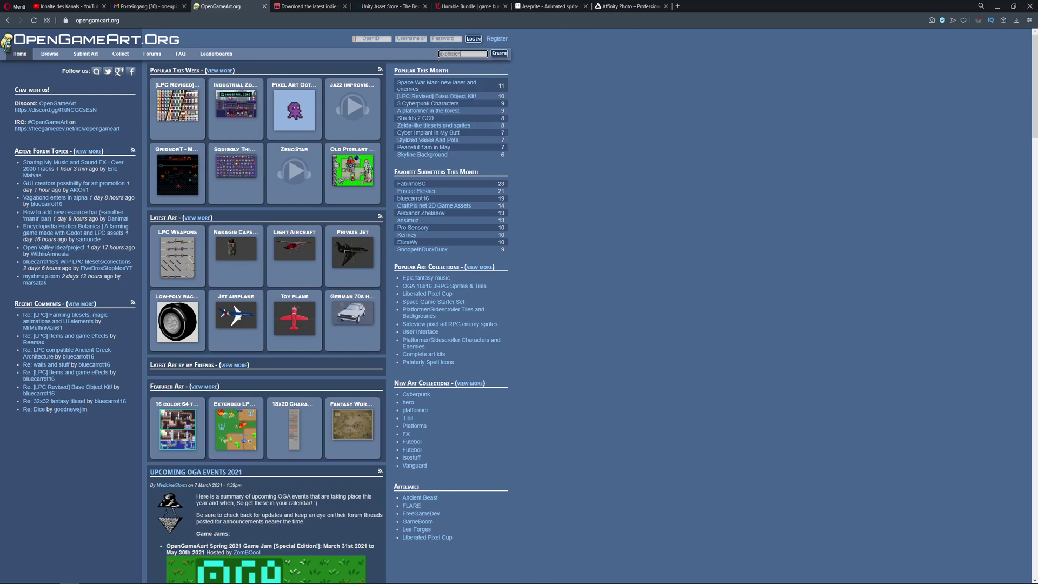
pyautogui.press('Return')
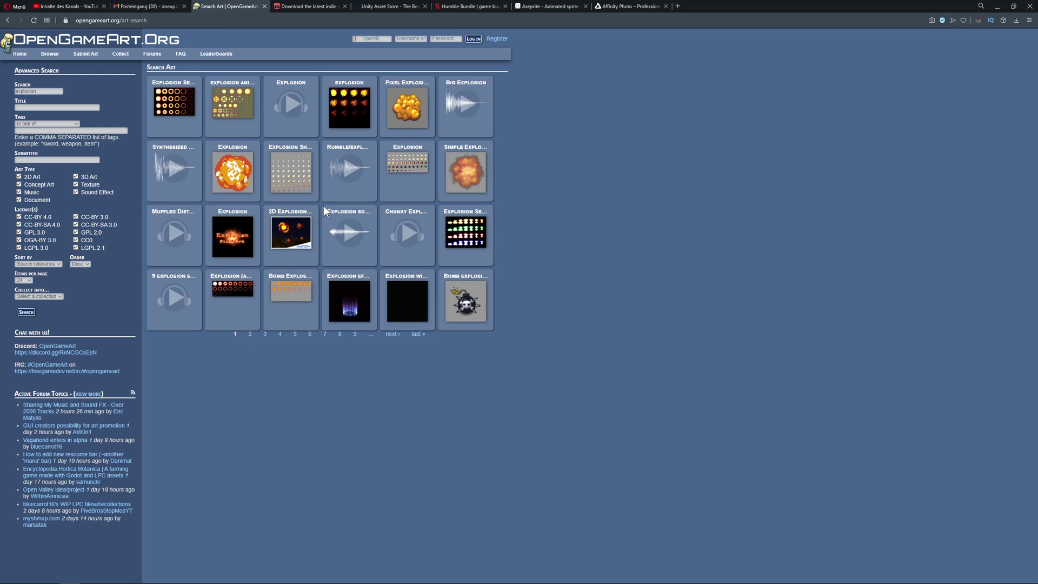
# Open the Pixel Explosion (12 Frames) search result in a separate tab and view its page
pyautogui.rightClick(420, 118)
pyautogui.click(433, 124)
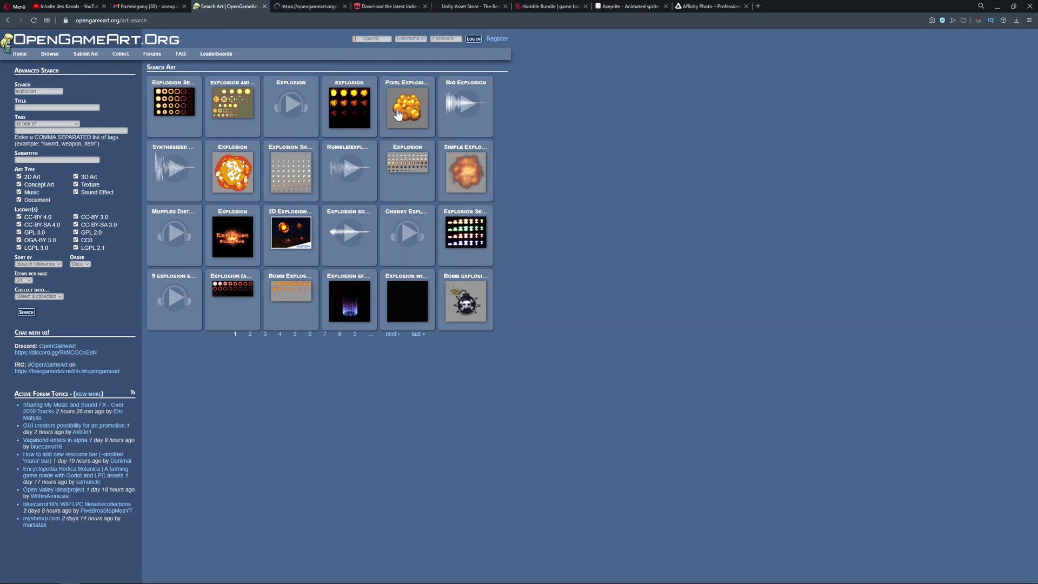
pyautogui.click(327, 7)
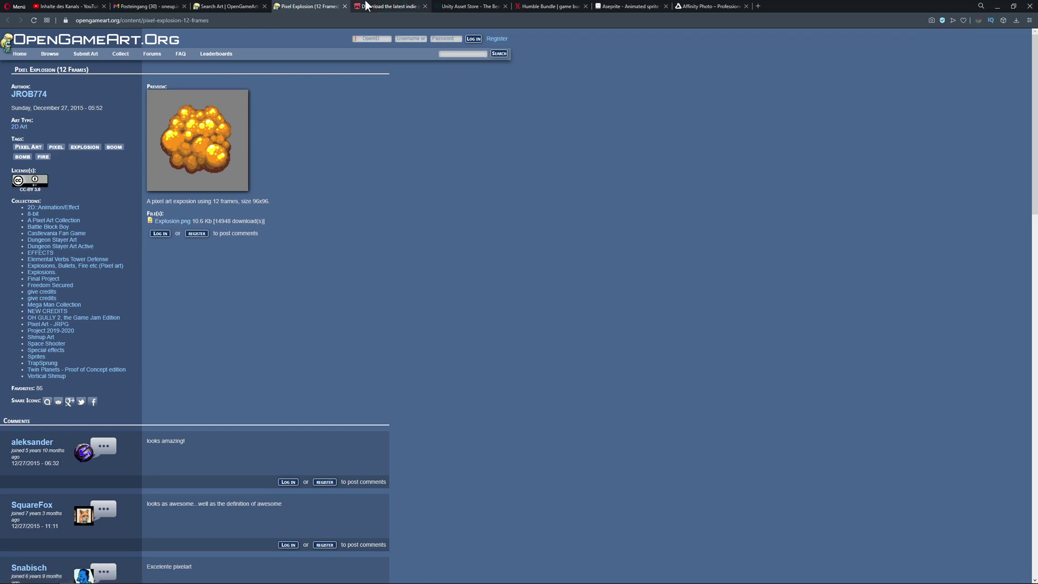
# Switch to the itch.io page and list the game assets sorted by most recent
pyautogui.click(381, 6)
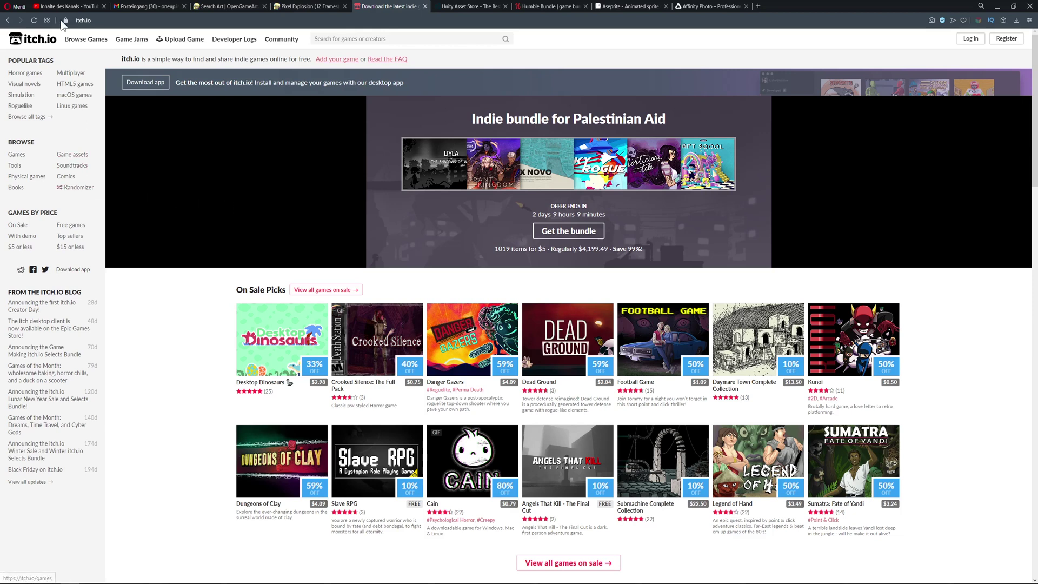
pyautogui.click(72, 155)
pyautogui.click(440, 85)
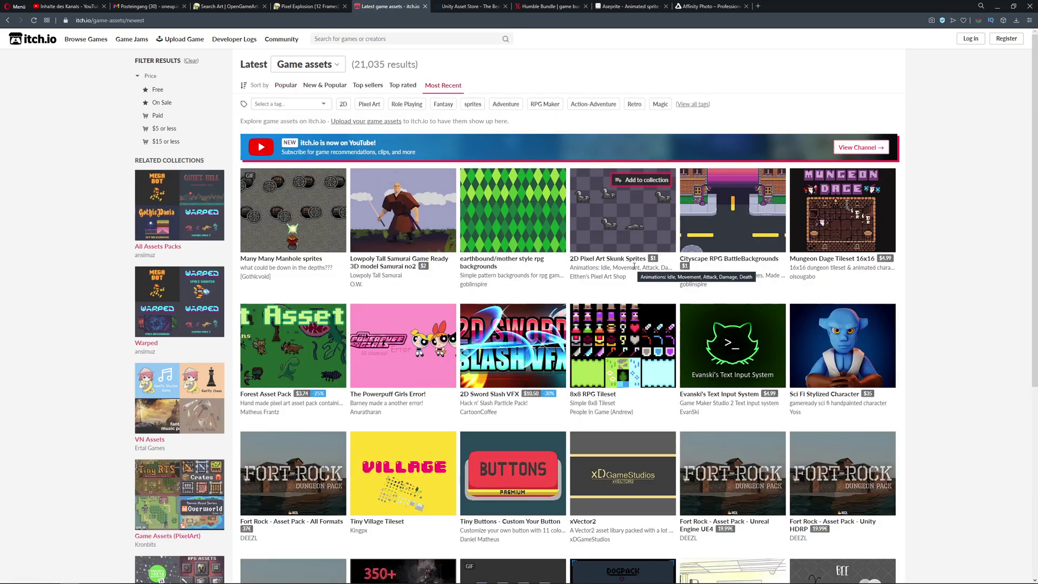
# Browse the latest itch.io game assets and look through the sprite, tileset and background packs on offer
pyautogui.scroll(-5, 495, 288)
pyautogui.scroll(-2, 495, 288)
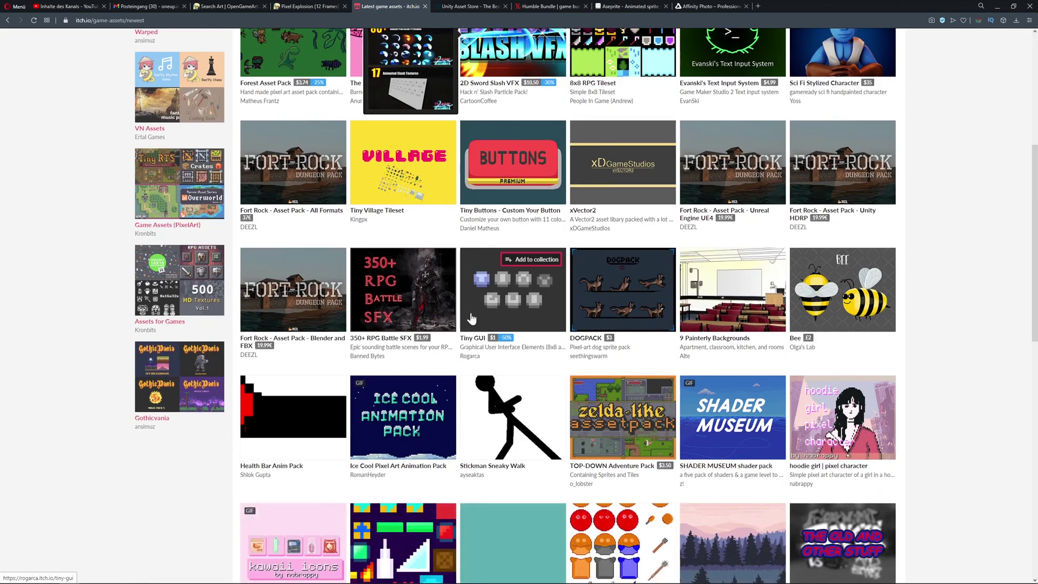
pyautogui.moveTo(539, 310)
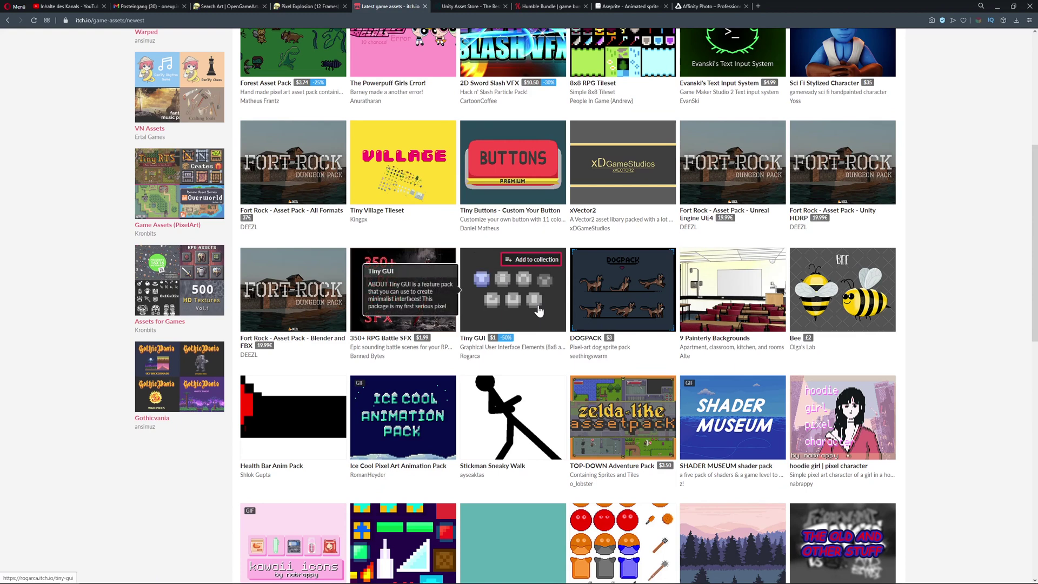
pyautogui.scroll(6, 539, 310)
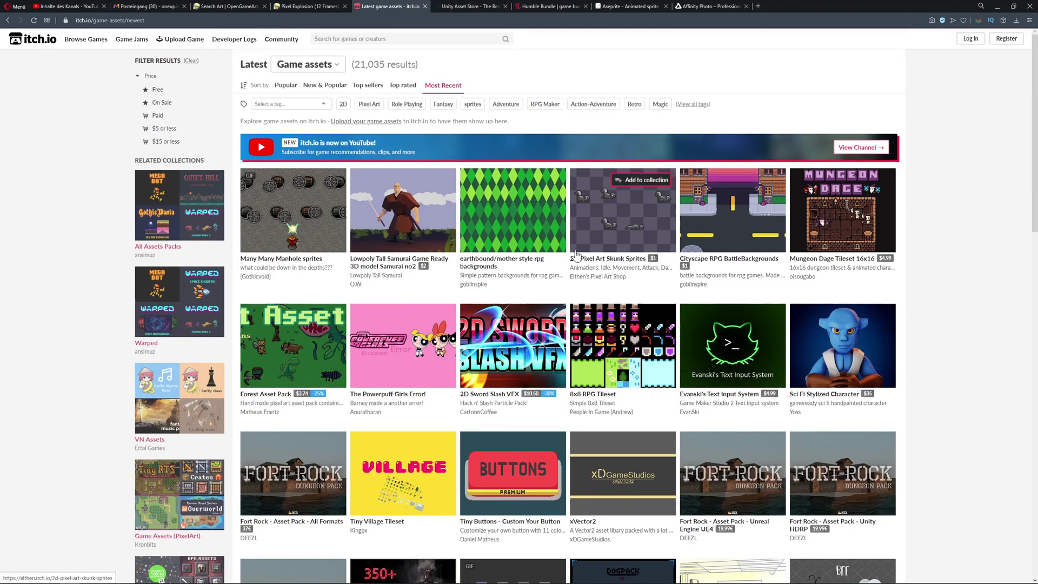
pyautogui.moveTo(577, 255)
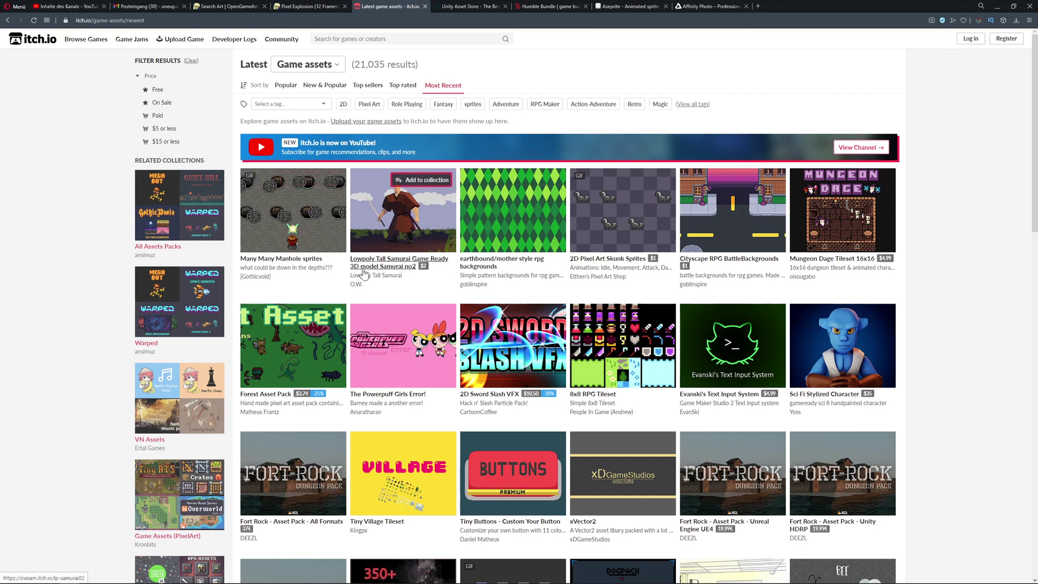
pyautogui.scroll(-3, 368, 276)
pyautogui.scroll(3, 427, 300)
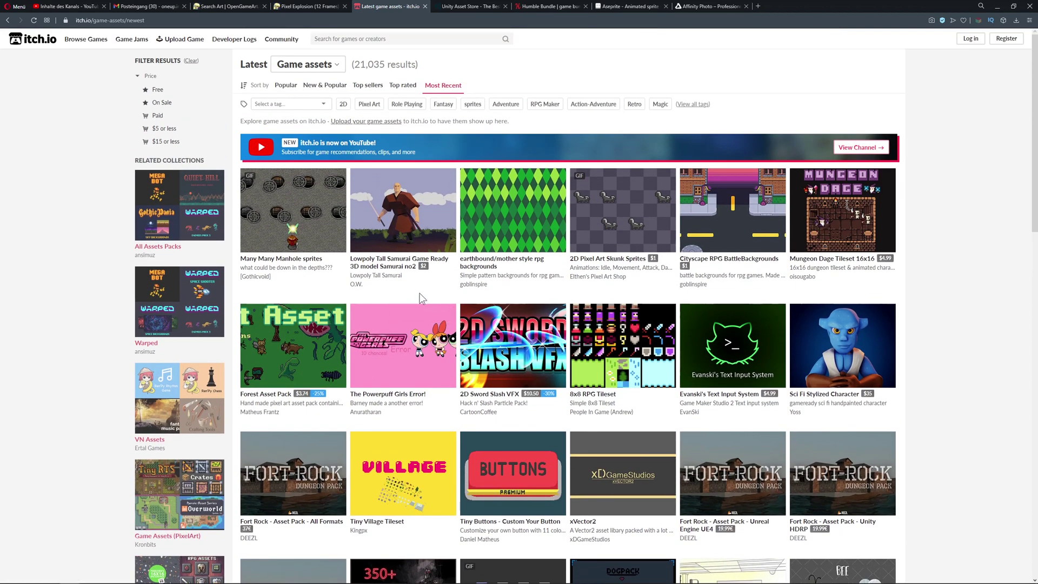
# Revisit the Pixel Explosion page on OpenGameArt, return to the itch.io assets and preview the Many Many Manhole sprites description
pyautogui.click(310, 7)
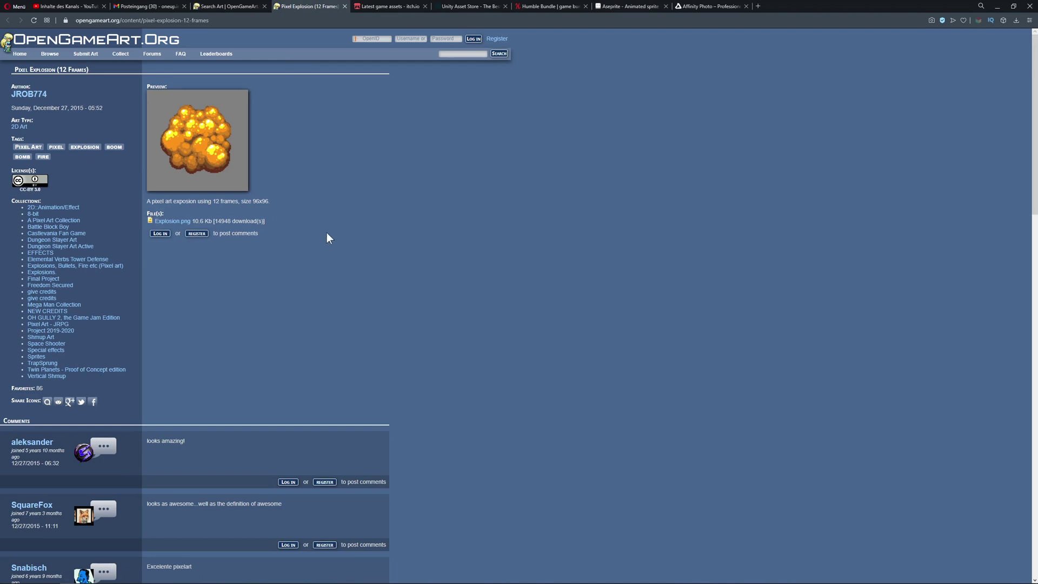
pyautogui.hotkey('ctrl', 'Tab')
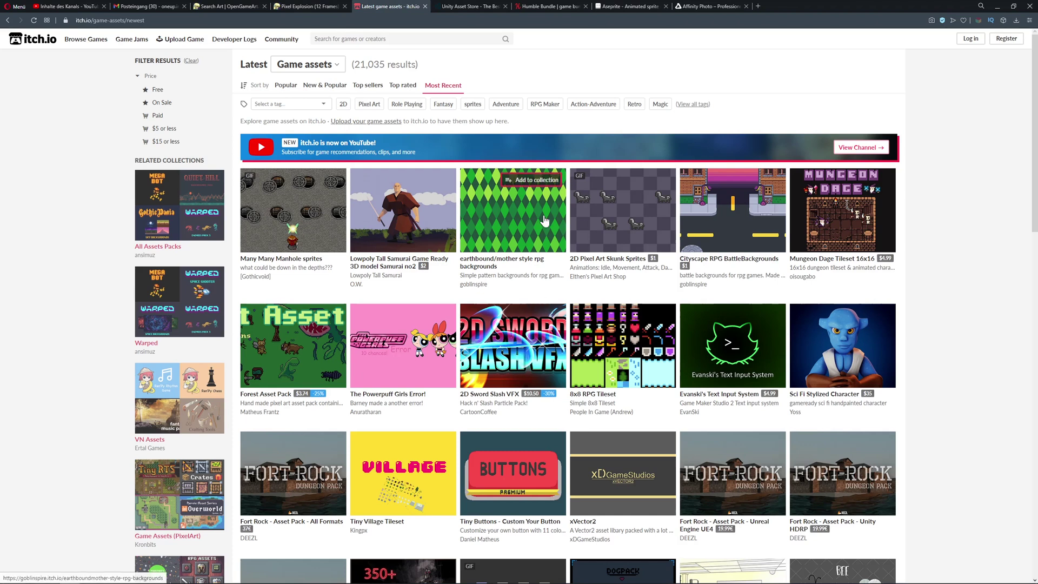
pyautogui.moveTo(545, 220)
pyautogui.moveTo(302, 226)
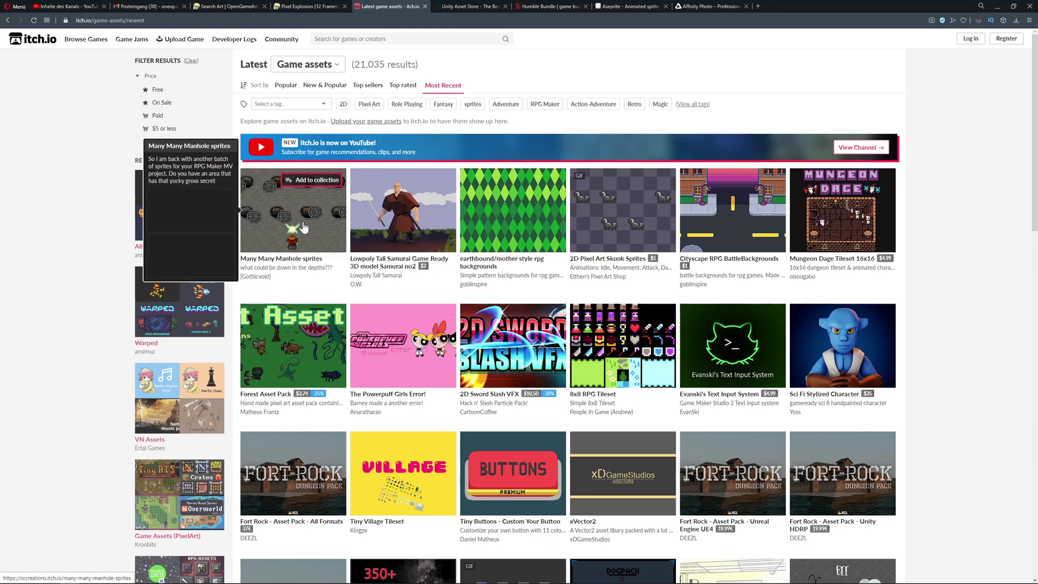
# Open the Many Many Manhole sprites page and expand its additional information
pyautogui.click(317, 227)
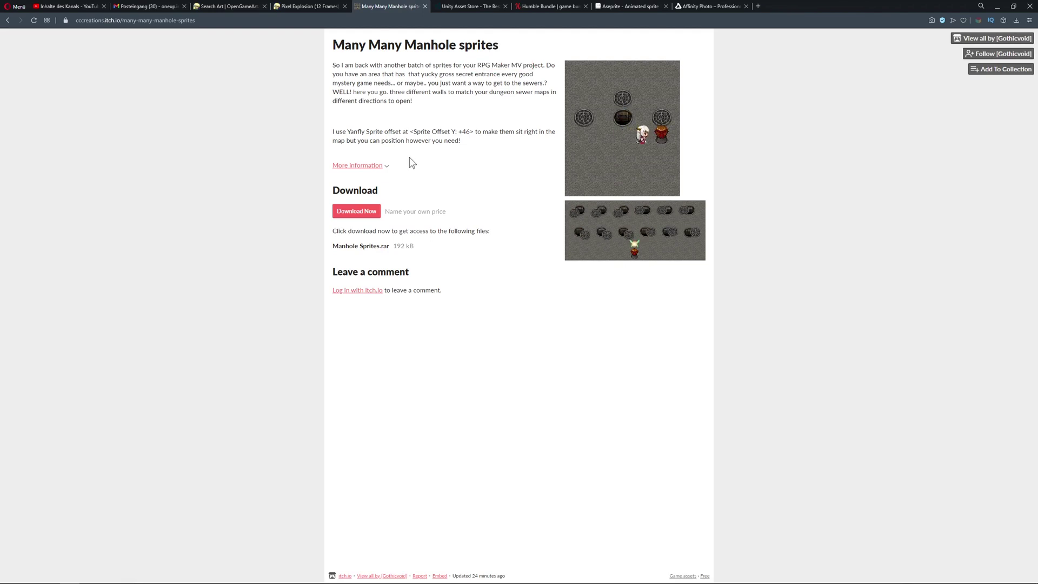
pyautogui.click(379, 167)
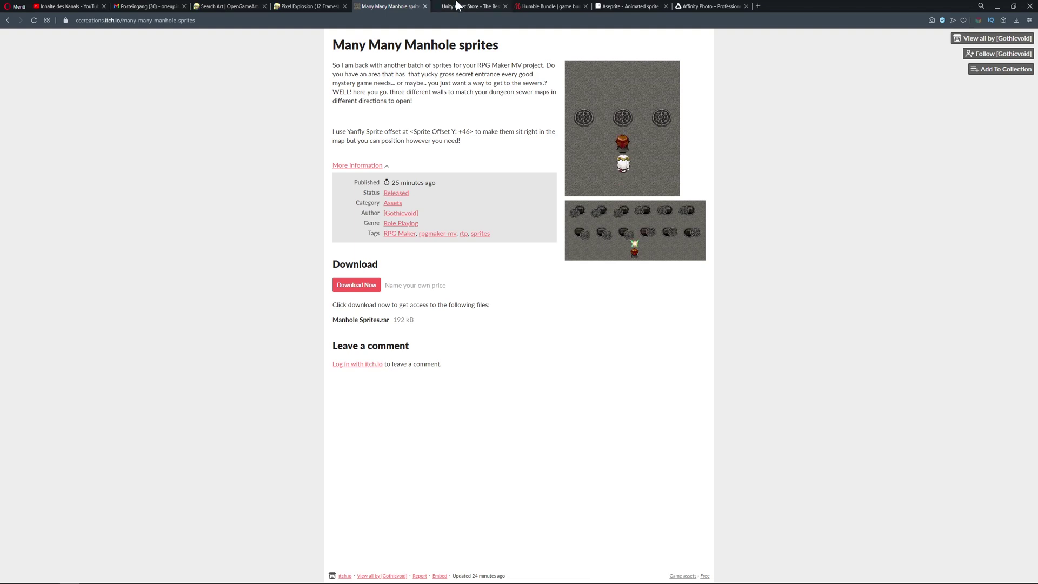
pyautogui.click(311, 6)
pyautogui.click(397, 4)
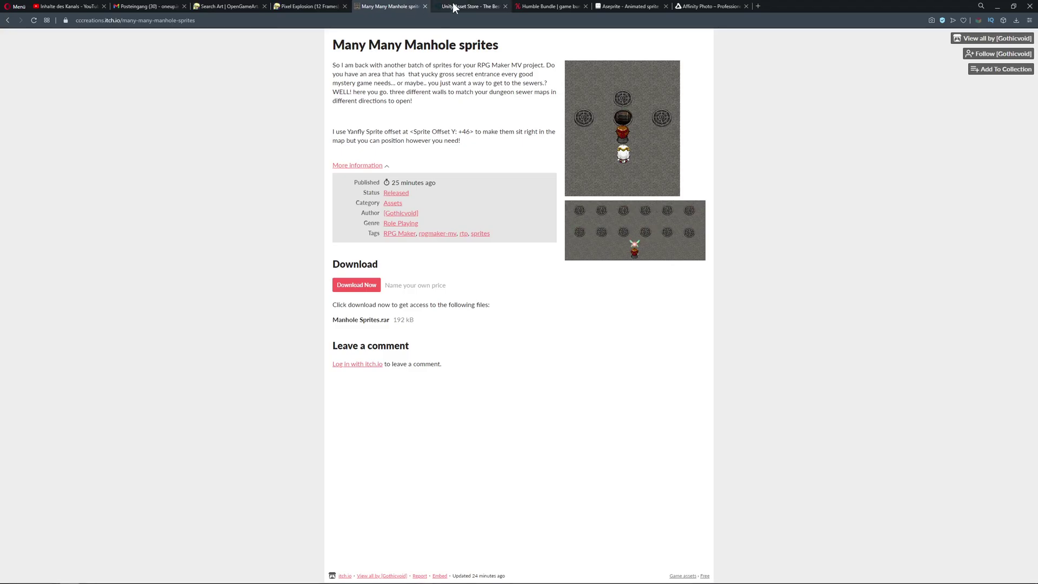
# Switch to the Unity Asset Store and look through its staff picks, popular assets and asset categories
pyautogui.click(453, 6)
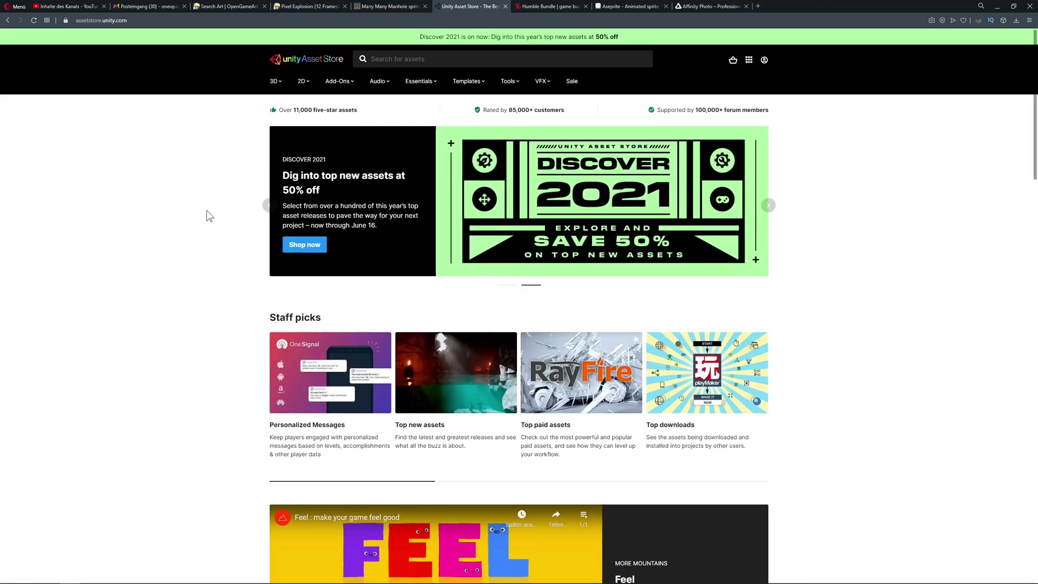
pyautogui.scroll(-10, 209, 216)
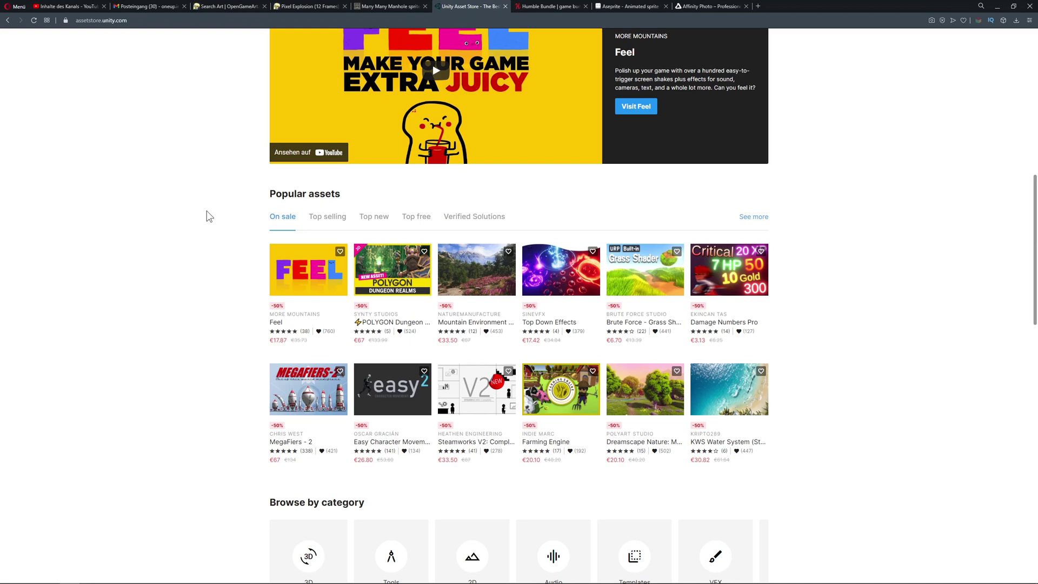
pyautogui.scroll(-2, 210, 216)
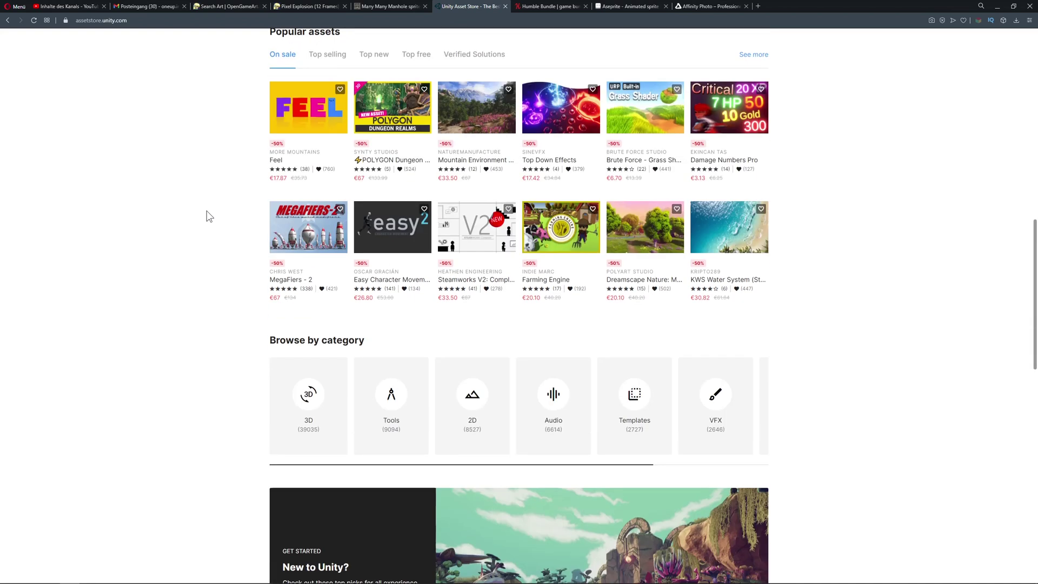
pyautogui.scroll(5, 210, 217)
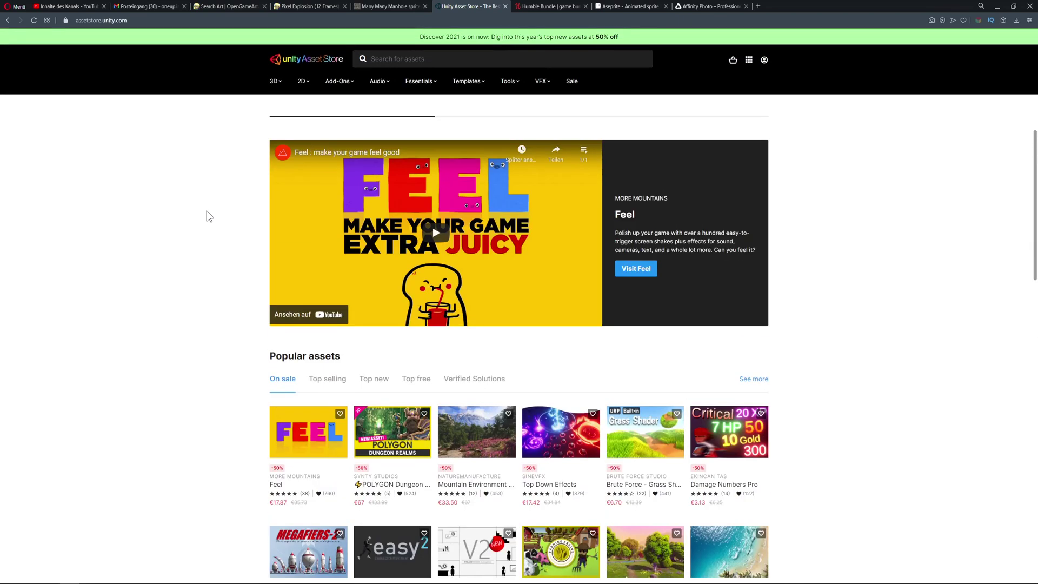
pyautogui.scroll(4, 210, 217)
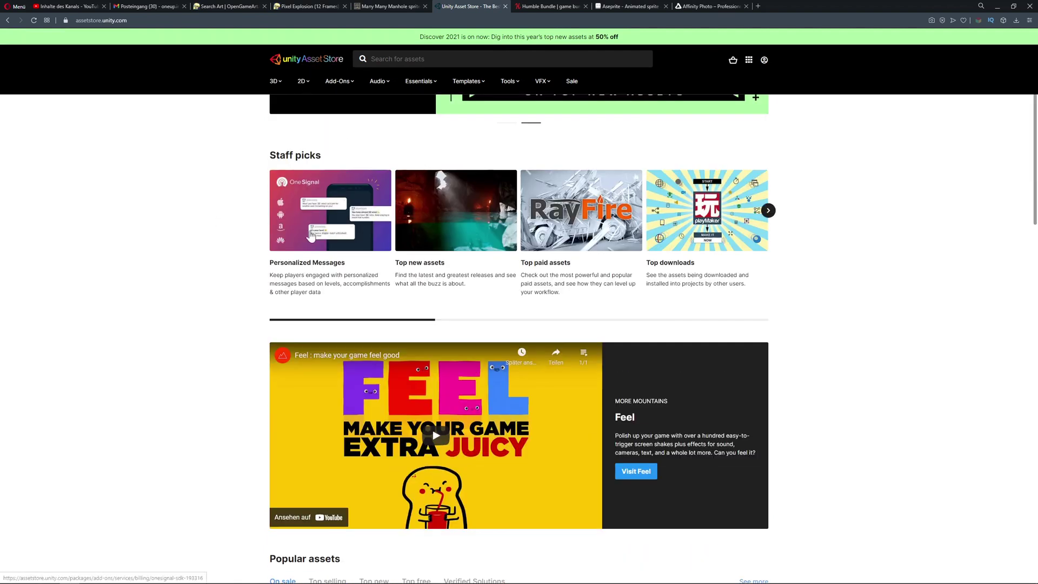
pyautogui.scroll(3, 247, 262)
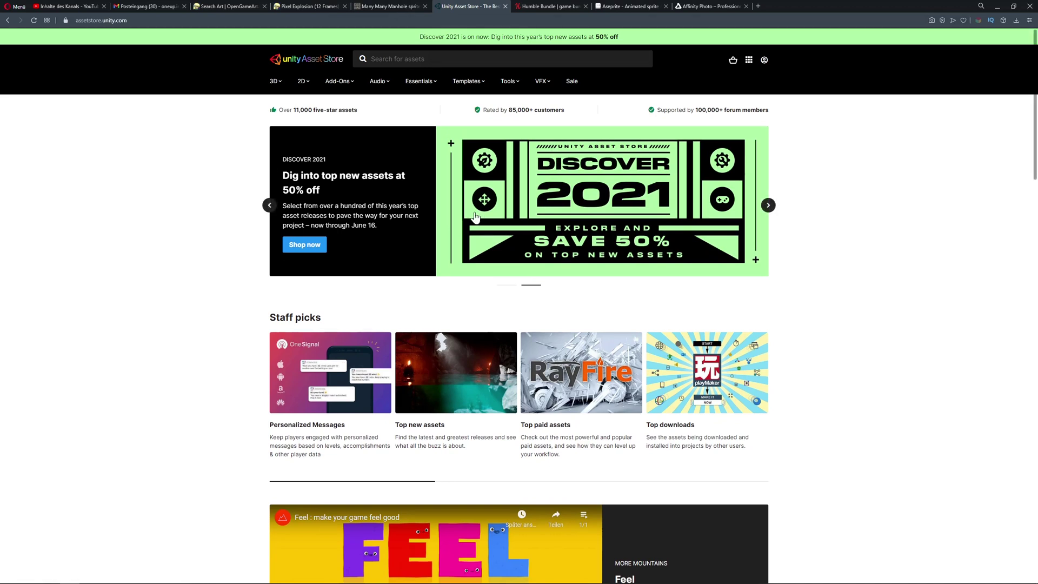
# Switch to the Humble Bundle page and look through the featured sales, bundles and Humble Deals
pyautogui.click(556, 6)
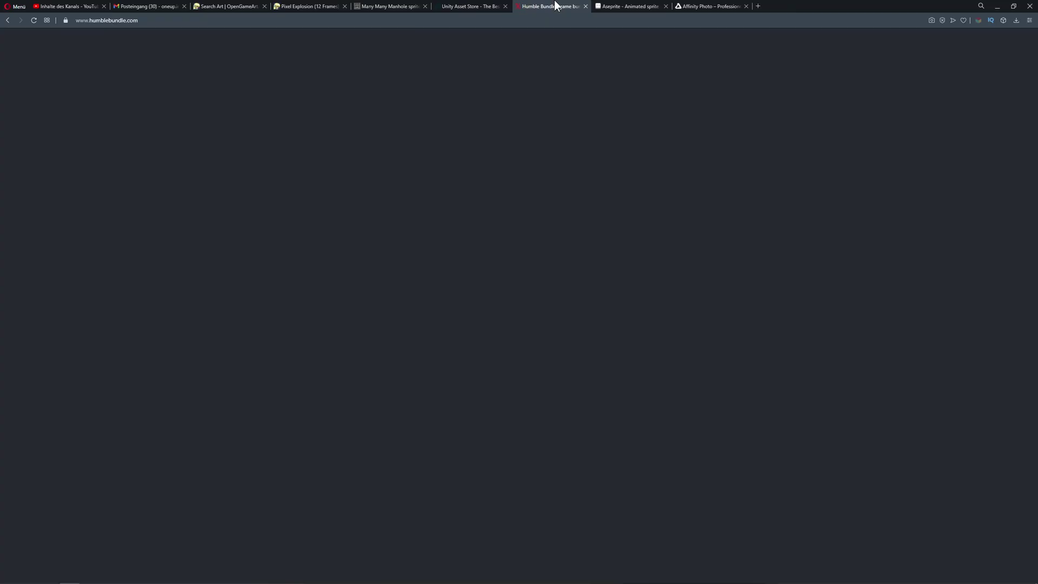
pyautogui.scroll(-5, 268, 222)
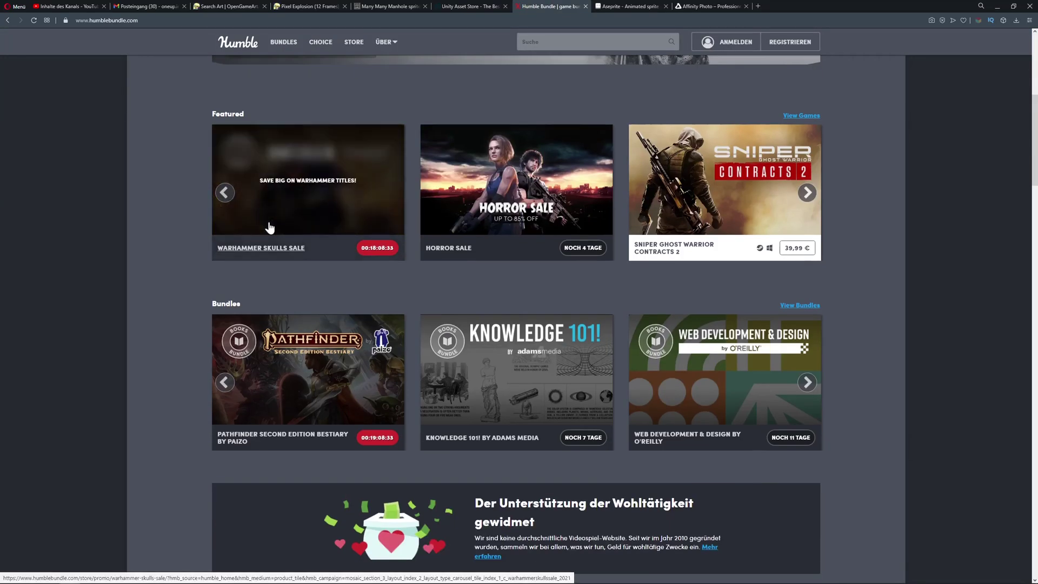
pyautogui.scroll(-5, 269, 226)
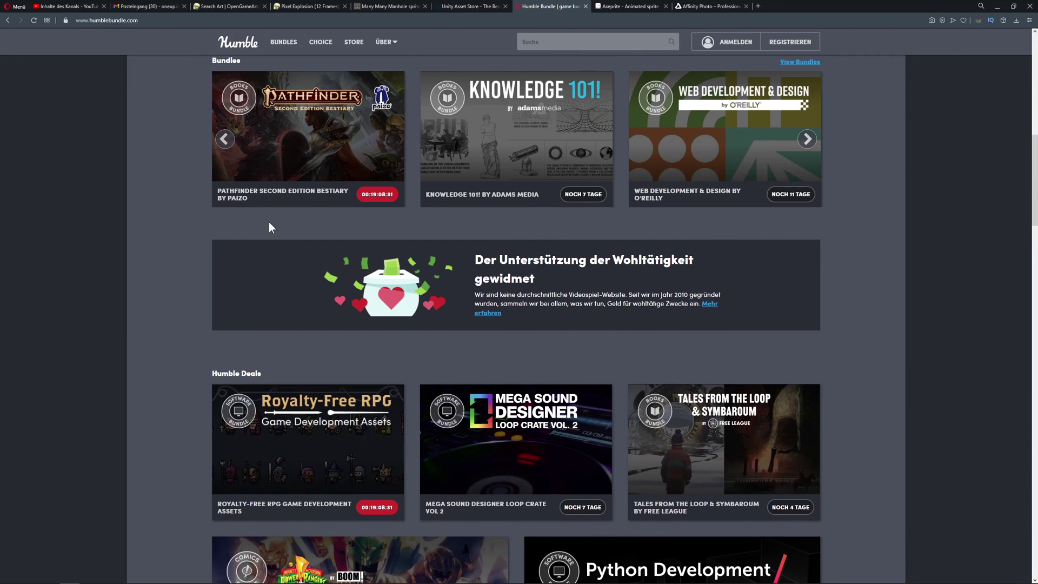
pyautogui.scroll(5, 270, 224)
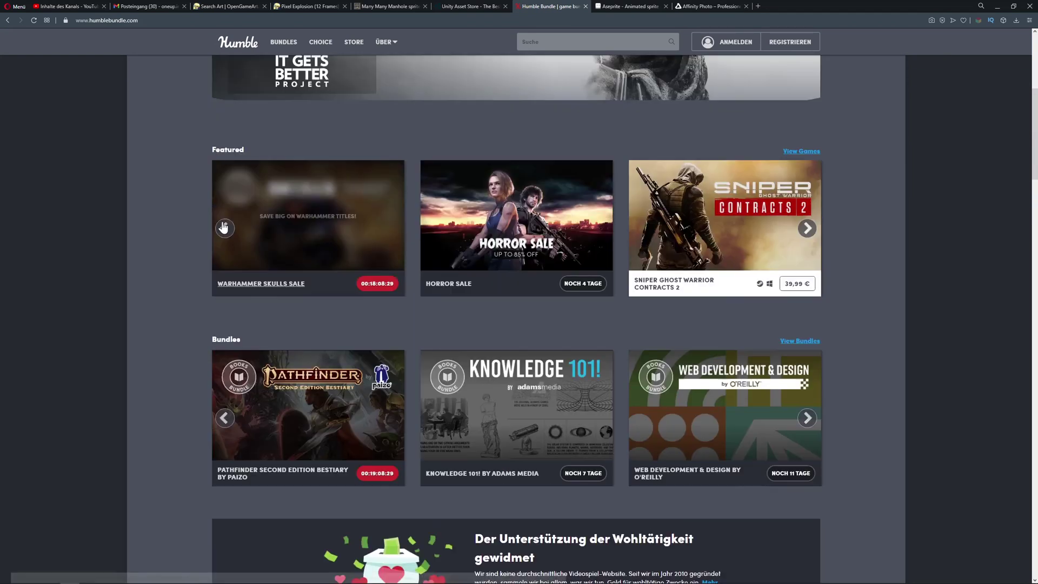
pyautogui.scroll(3, 180, 238)
pyautogui.scroll(-3, 180, 238)
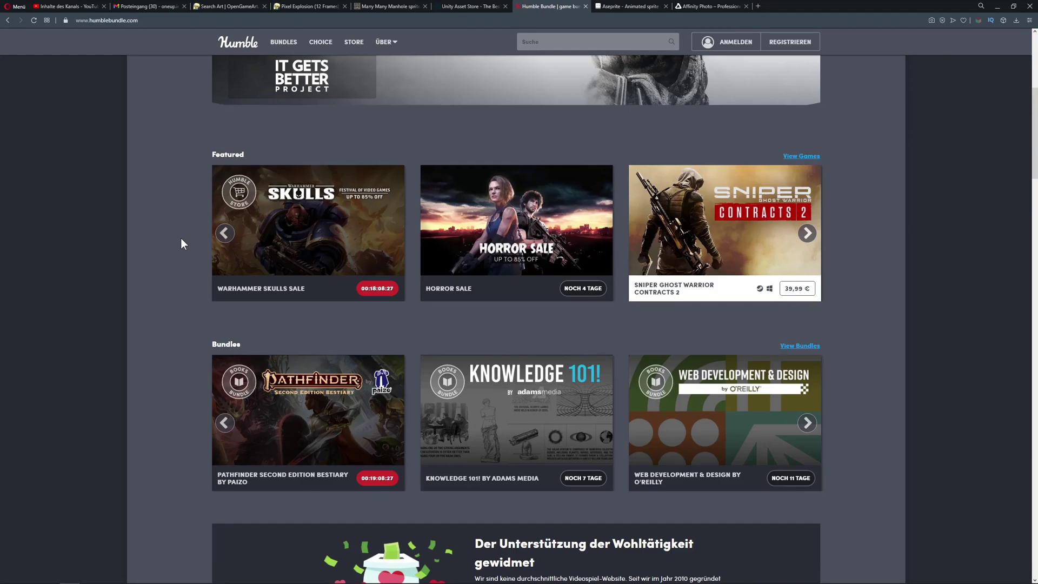
pyautogui.scroll(-8, 181, 238)
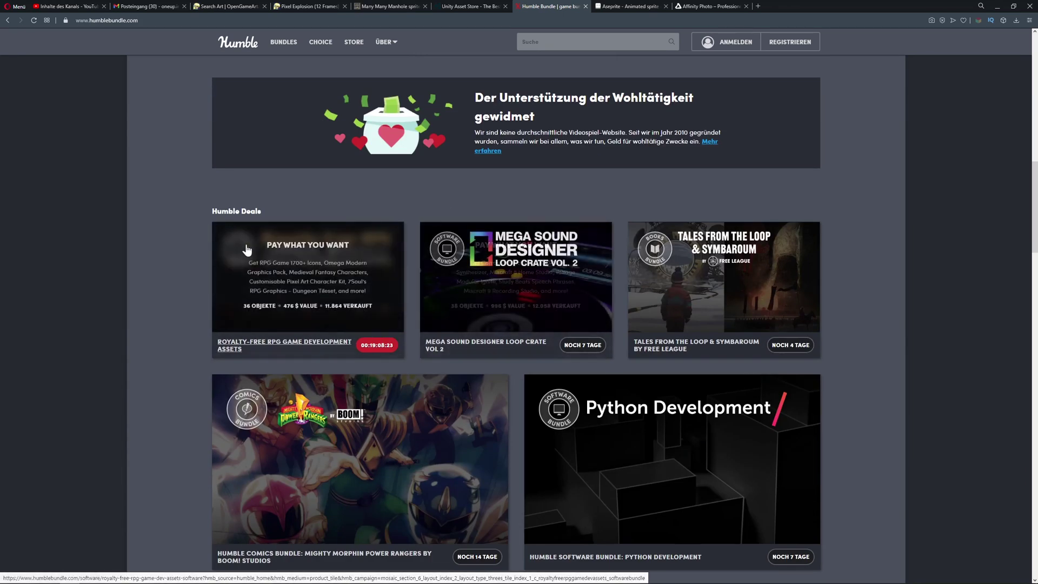
# Open the Royalty-Free RPG Game Development Assets bundle in a separate tab and filter it to the 6-item tier
pyautogui.rightClick(347, 253)
pyautogui.click(365, 256)
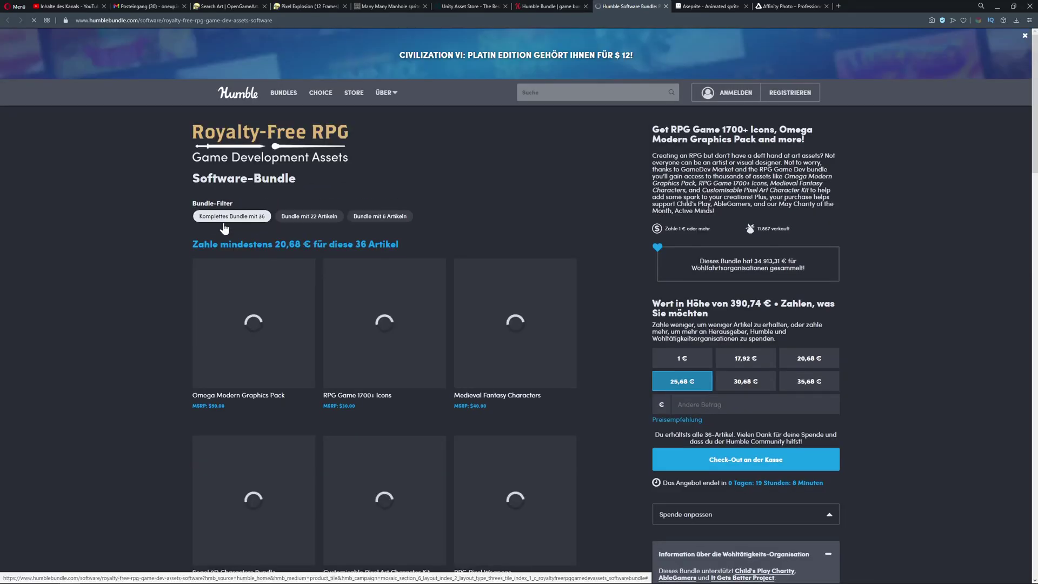
pyautogui.scroll(-3, 223, 228)
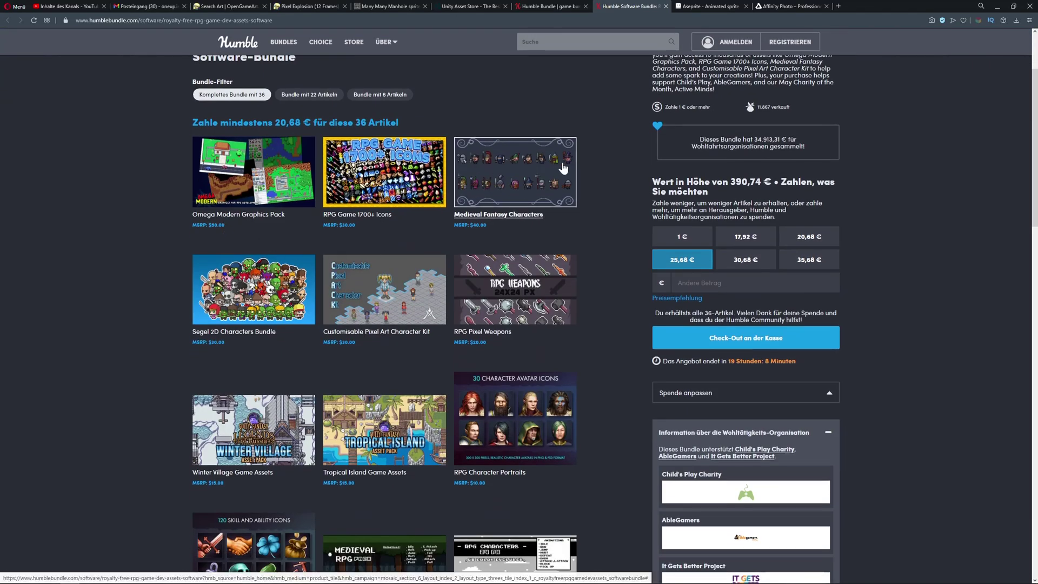
pyautogui.scroll(1, 132, 206)
pyautogui.scroll(2, 130, 219)
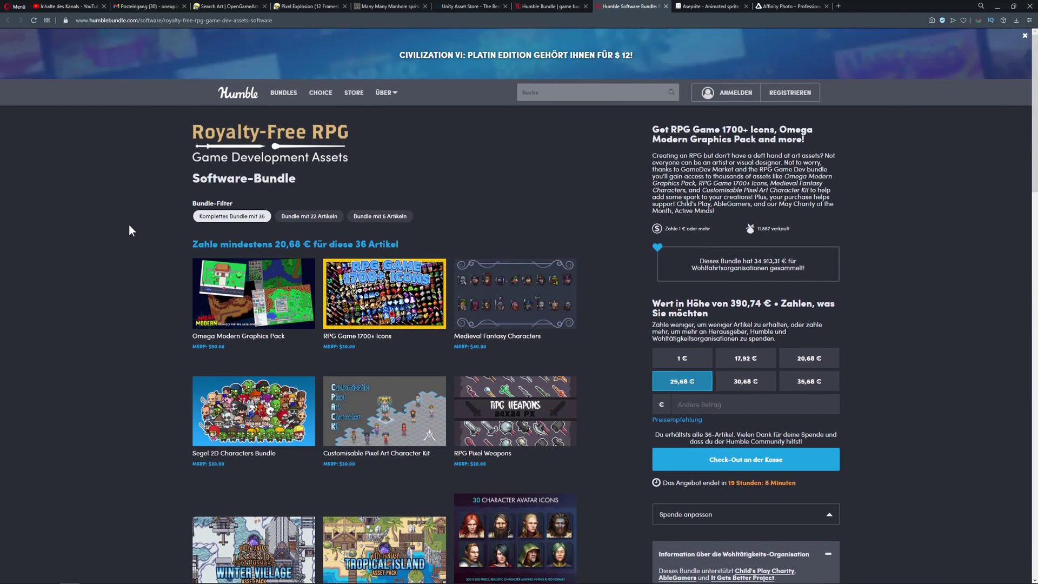
pyautogui.click(388, 216)
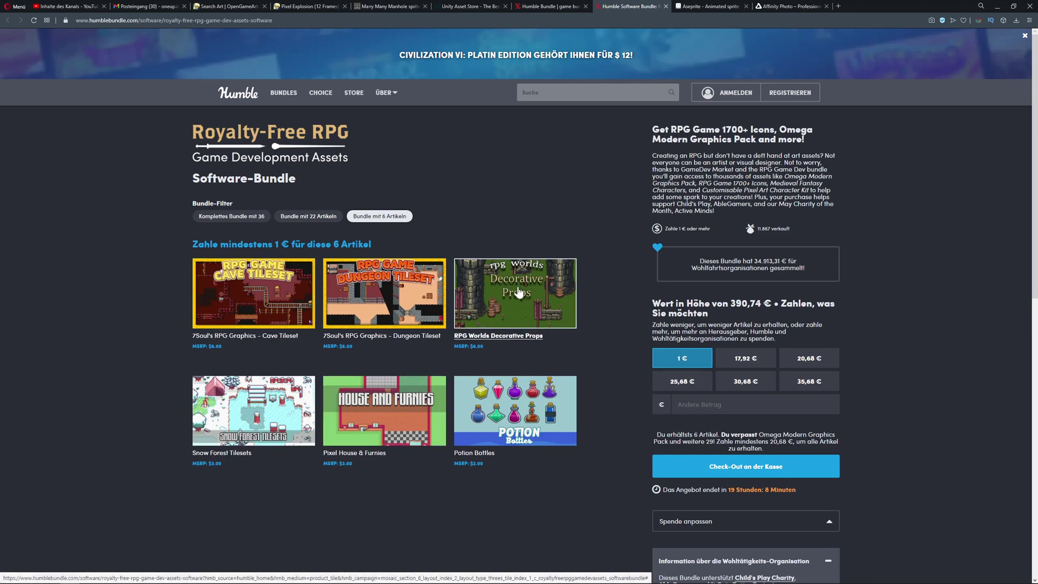
pyautogui.scroll(-2, 212, 377)
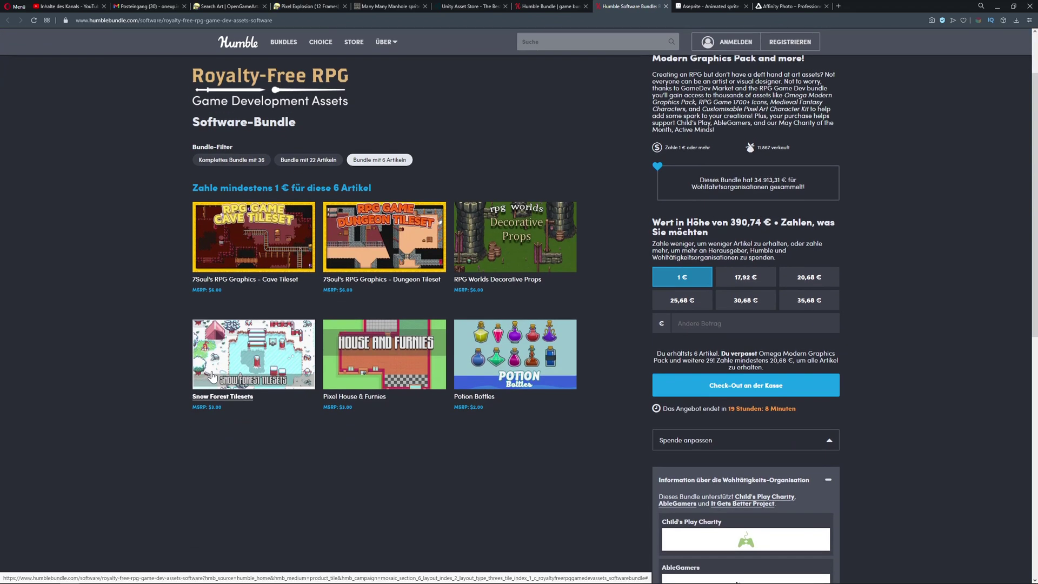
pyautogui.scroll(2, 173, 383)
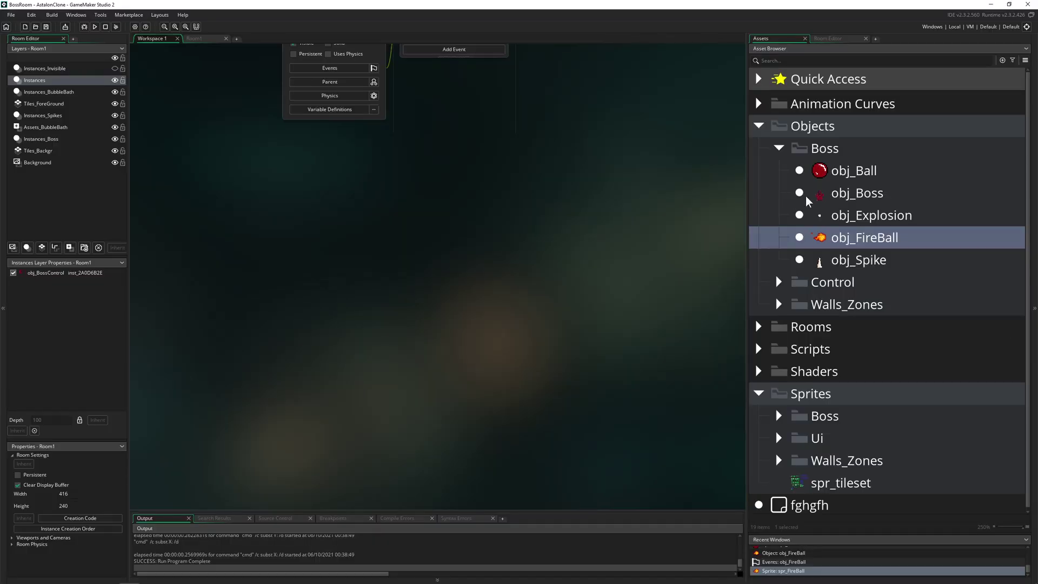
# Switch to GameMaker Studio 2, open the obj_Ball object and bring up its spr_Ball sprite for image editing
pyautogui.click(818, 175)
pyautogui.doubleClick(818, 171)
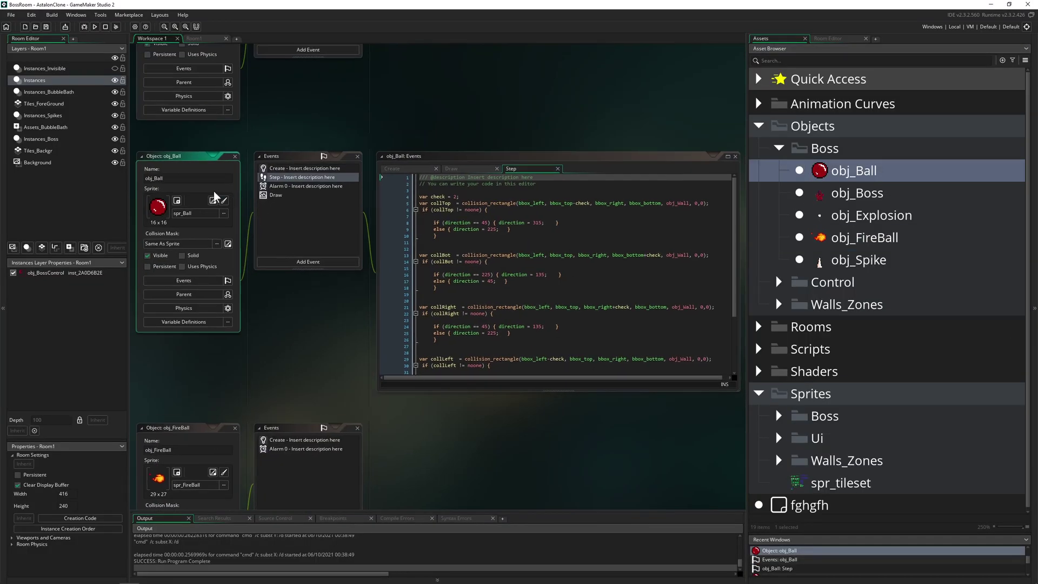
pyautogui.click(212, 201)
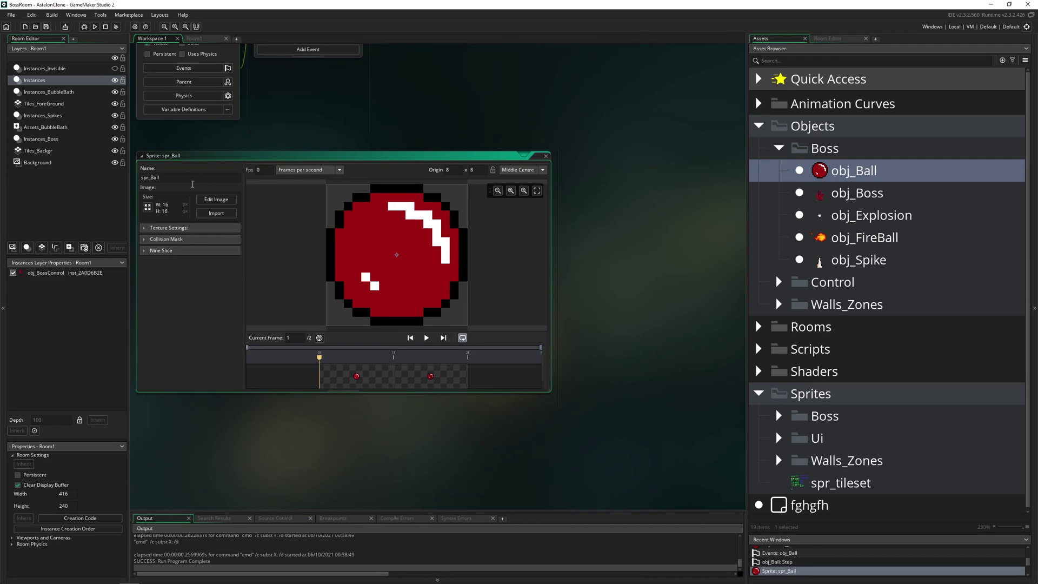
pyautogui.click(216, 200)
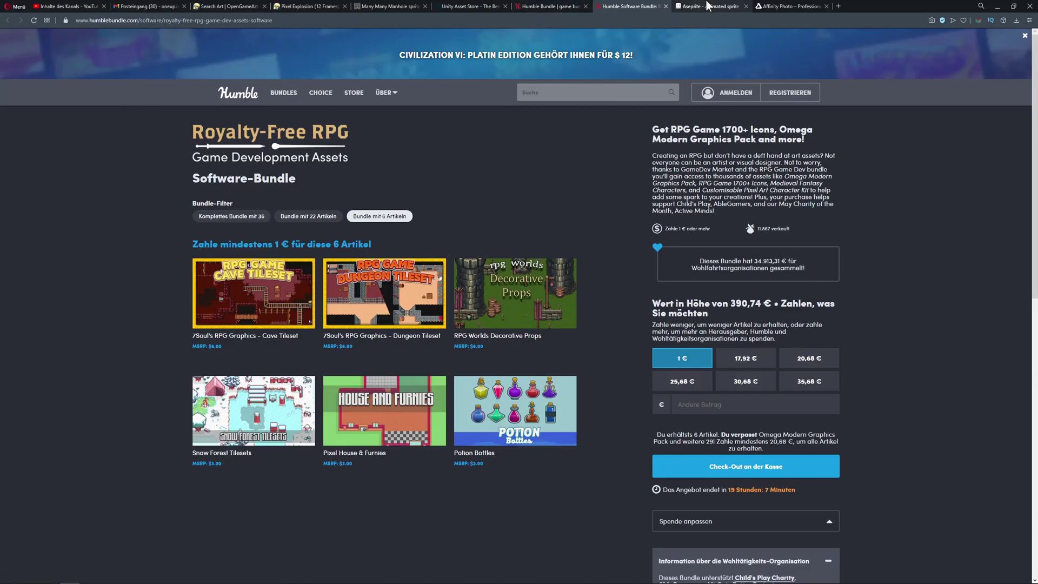
# Switch to the Aseprite website and examine its trailer area and the animation and layer features
pyautogui.click(707, 6)
pyautogui.scroll(4, 259, 222)
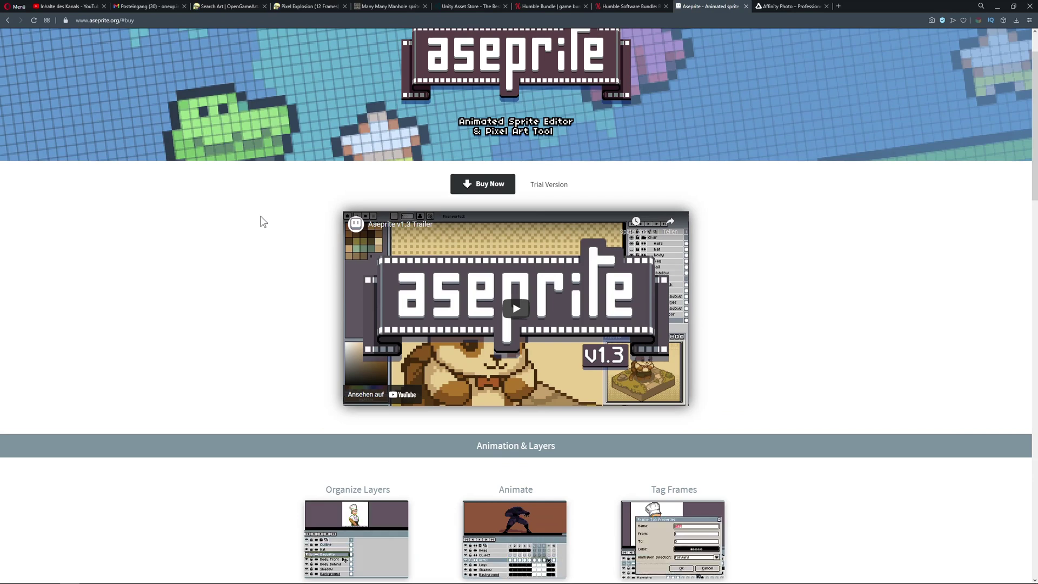
pyautogui.scroll(-4, 264, 222)
pyautogui.scroll(4, 324, 208)
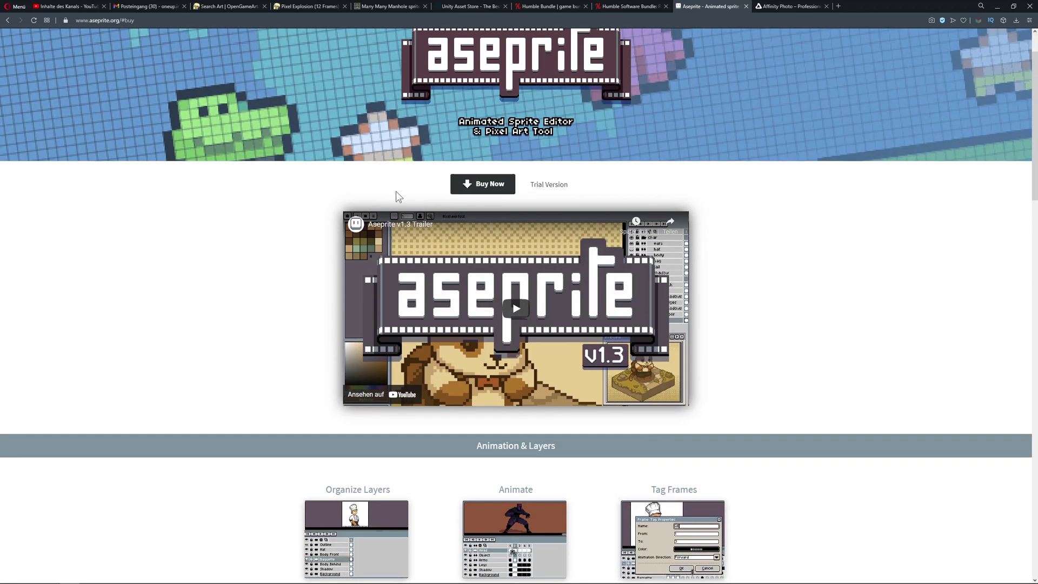
pyautogui.scroll(1, 476, 216)
pyautogui.scroll(-5, 435, 263)
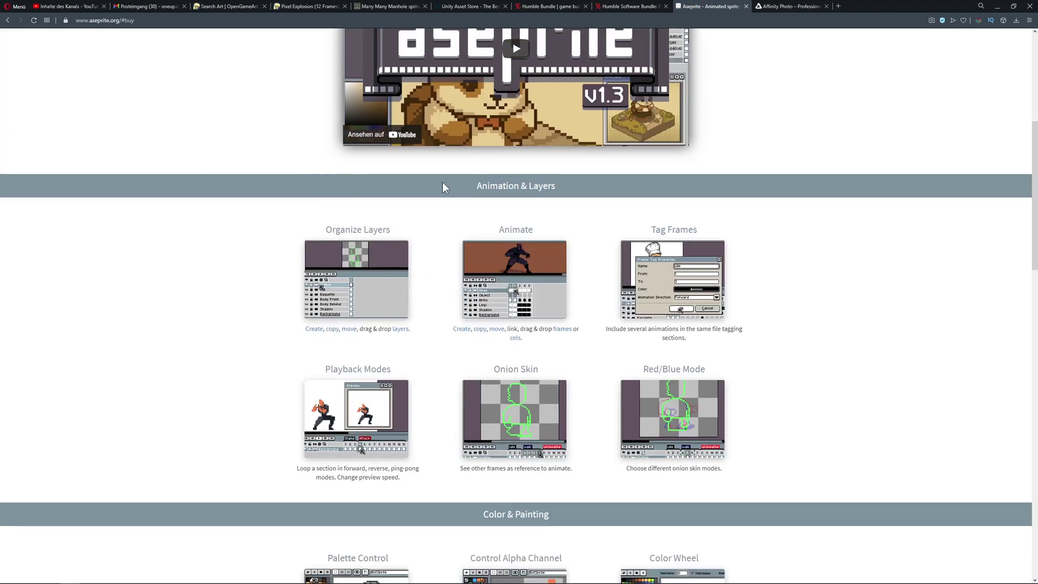
pyautogui.scroll(3, 292, 258)
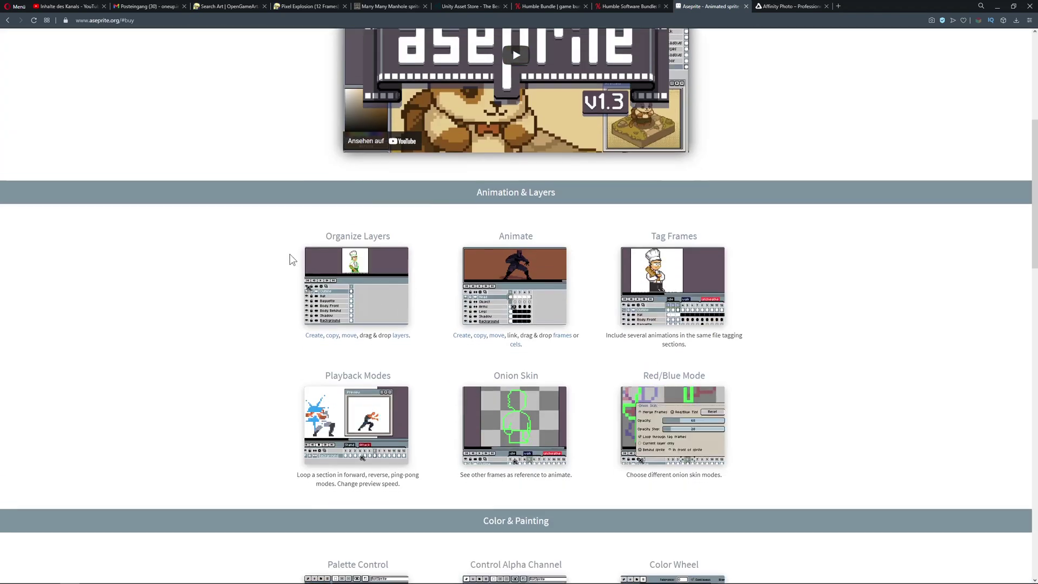
pyautogui.scroll(2, 294, 255)
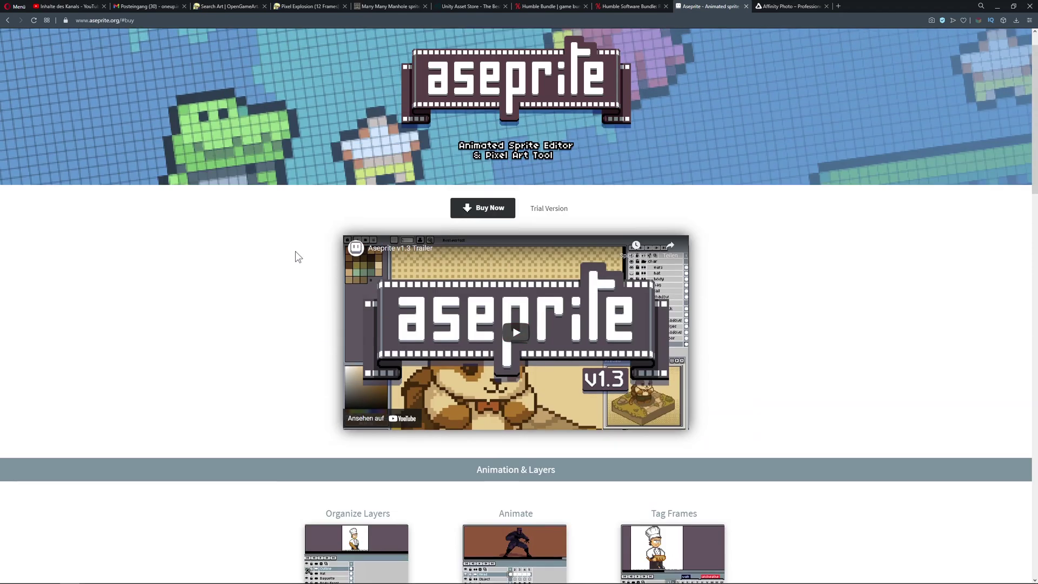
# Switch to the Affinity Photo page, show its purchase options and dismiss the cookie notice
pyautogui.click(785, 10)
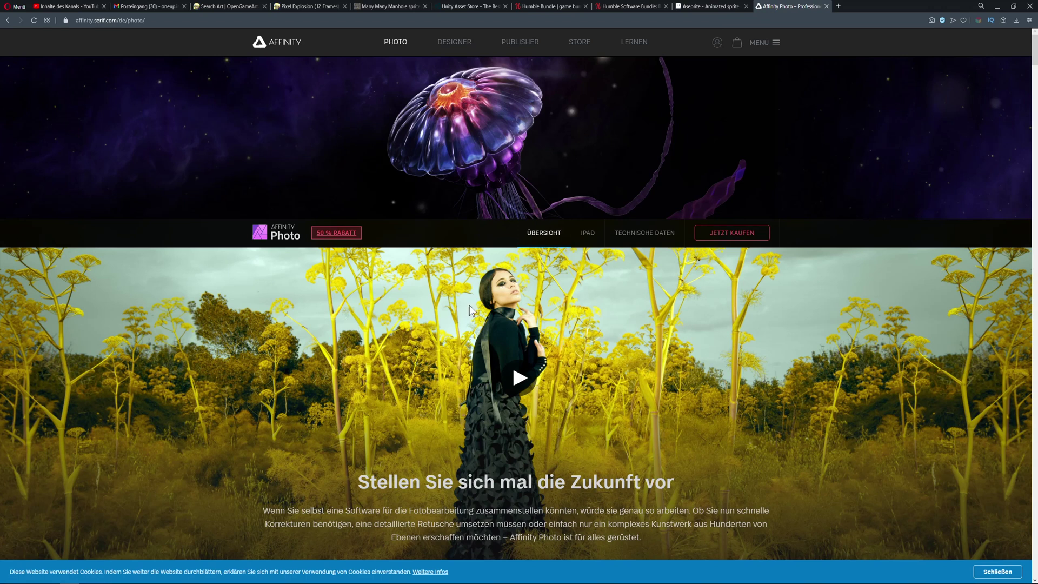
pyautogui.click(338, 232)
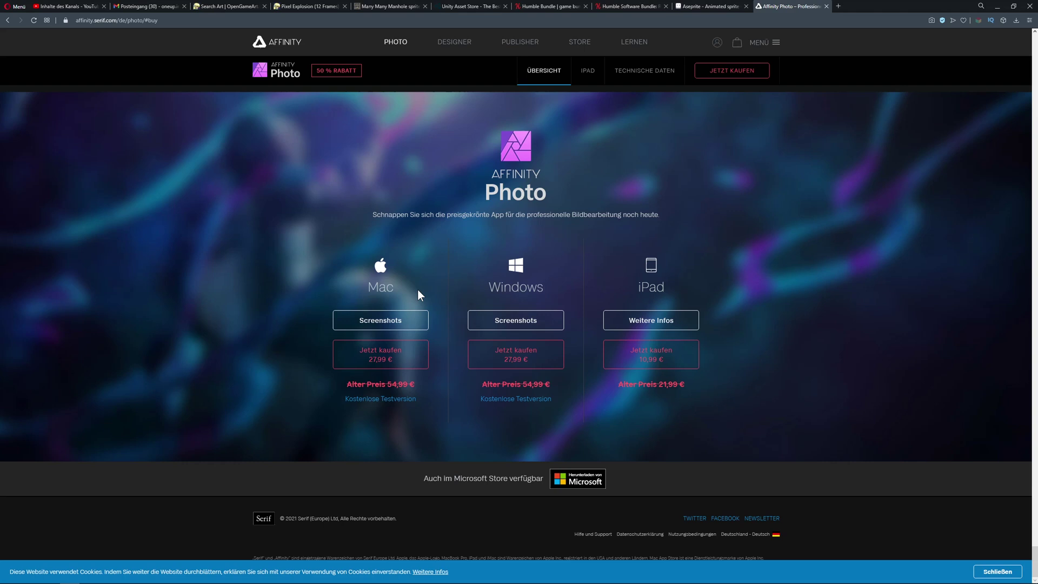
pyautogui.click(997, 572)
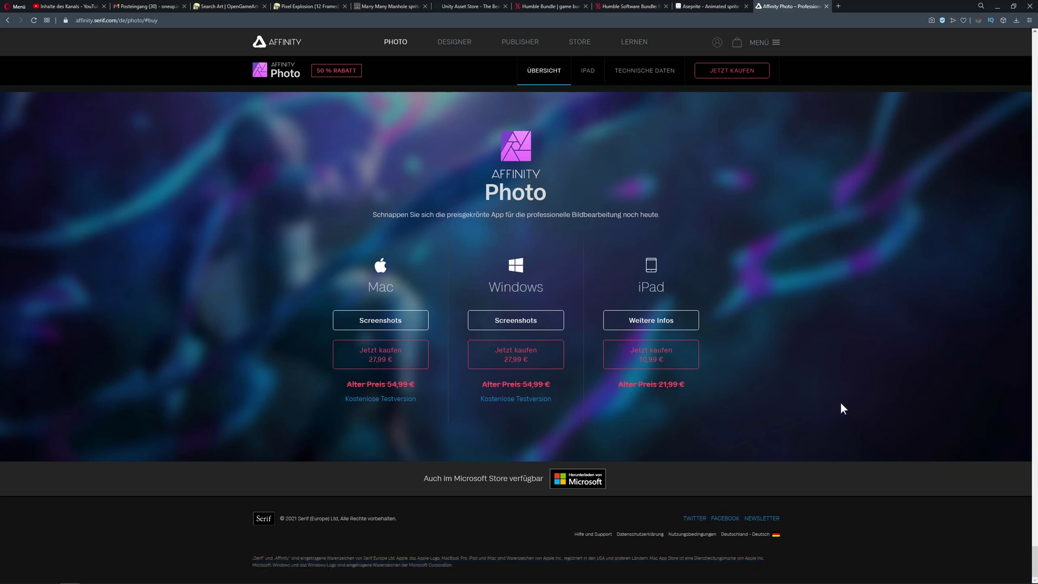
# Examine the Affinity Photo prices per platform and the PSD import and export features
pyautogui.scroll(-1, 840, 403)
pyautogui.scroll(1, 841, 405)
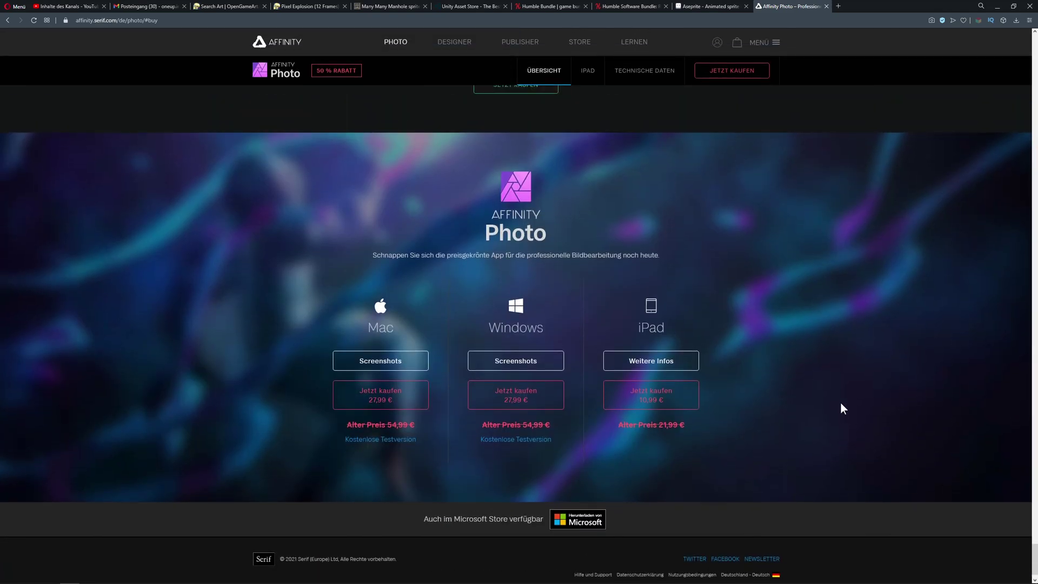
pyautogui.scroll(-1, 840, 404)
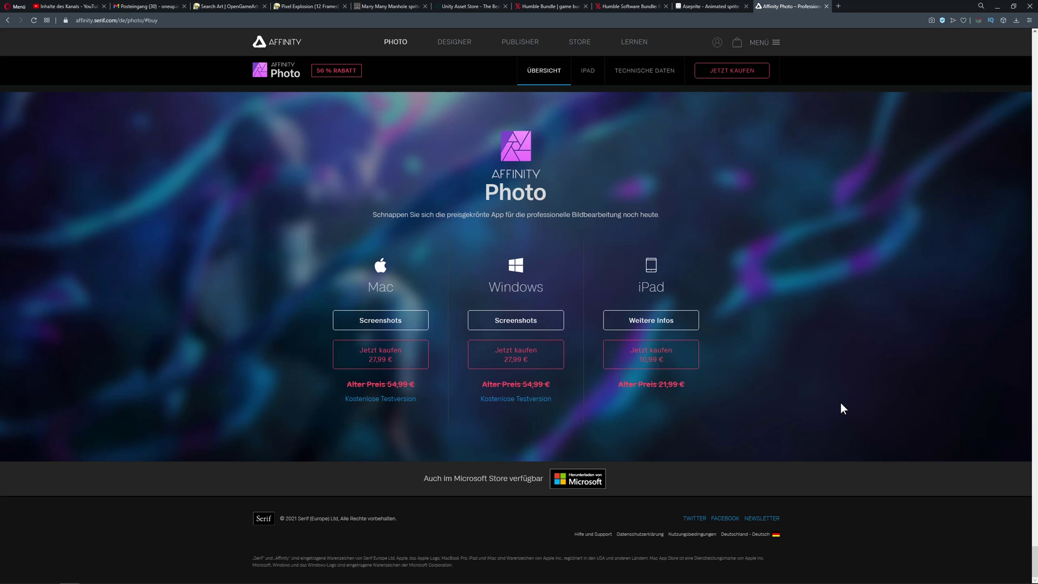
pyautogui.scroll(2, 841, 404)
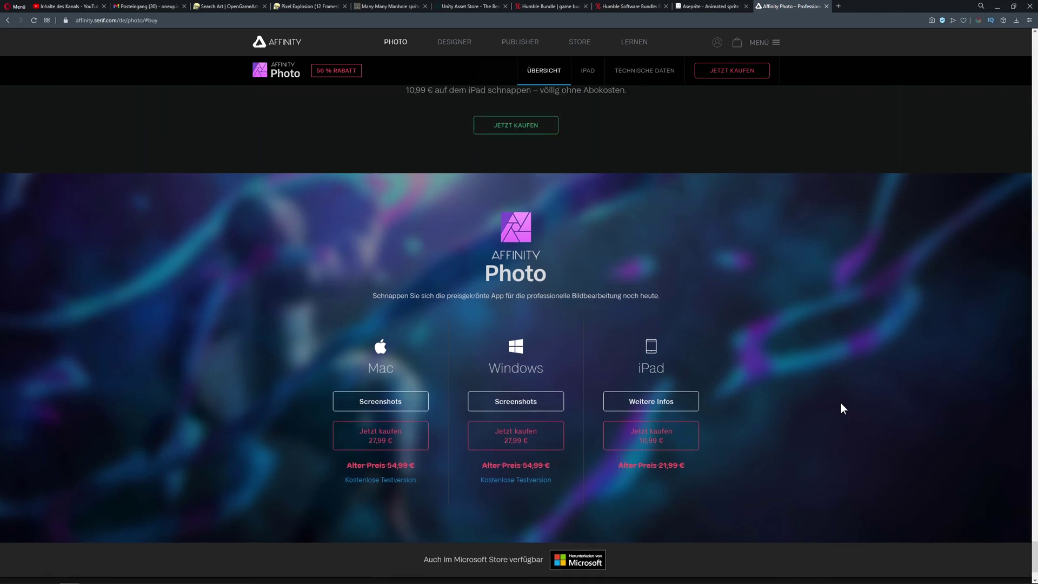
pyautogui.scroll(1, 841, 408)
pyautogui.scroll(6, 372, 362)
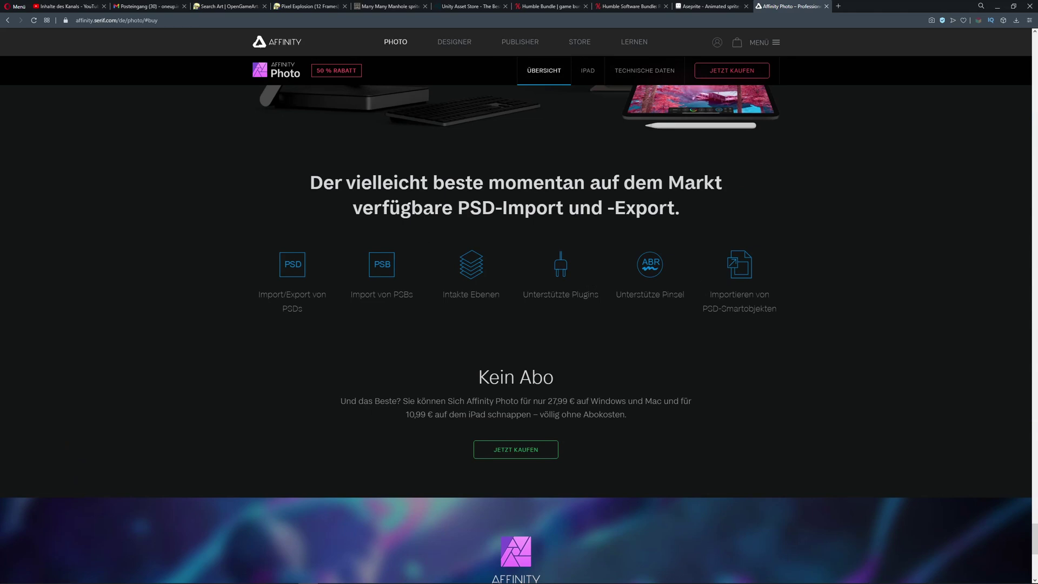
# Search the web for "gimp"
pyautogui.click(835, 17)
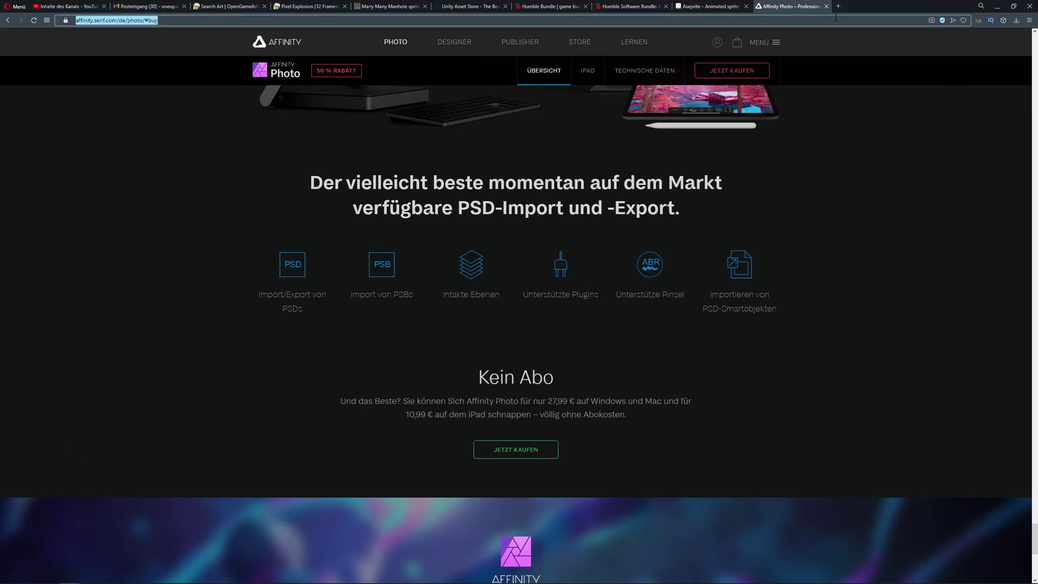
pyautogui.write('gimp')
pyautogui.press('Return')
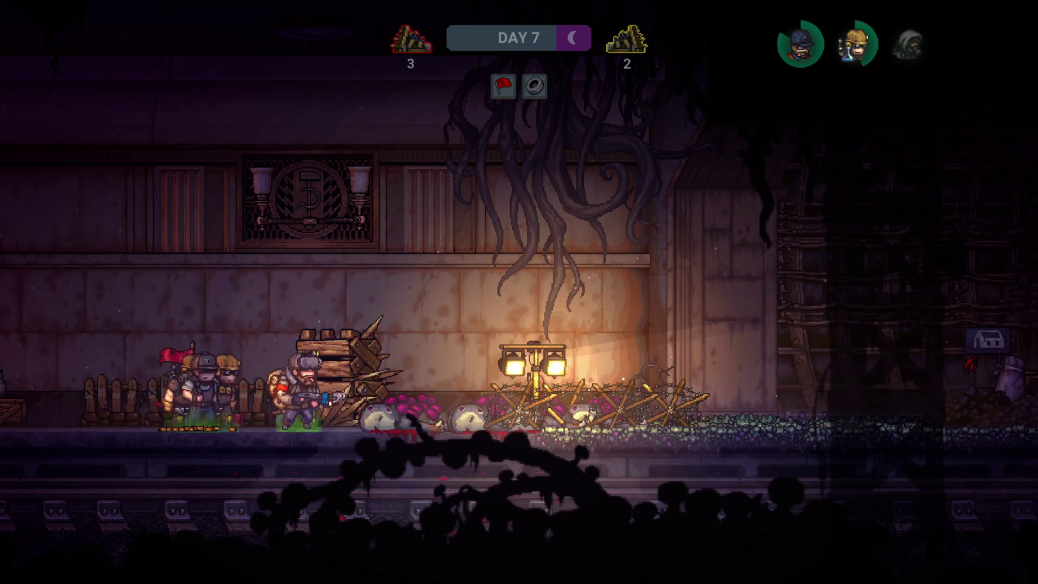
pyautogui.press('d')
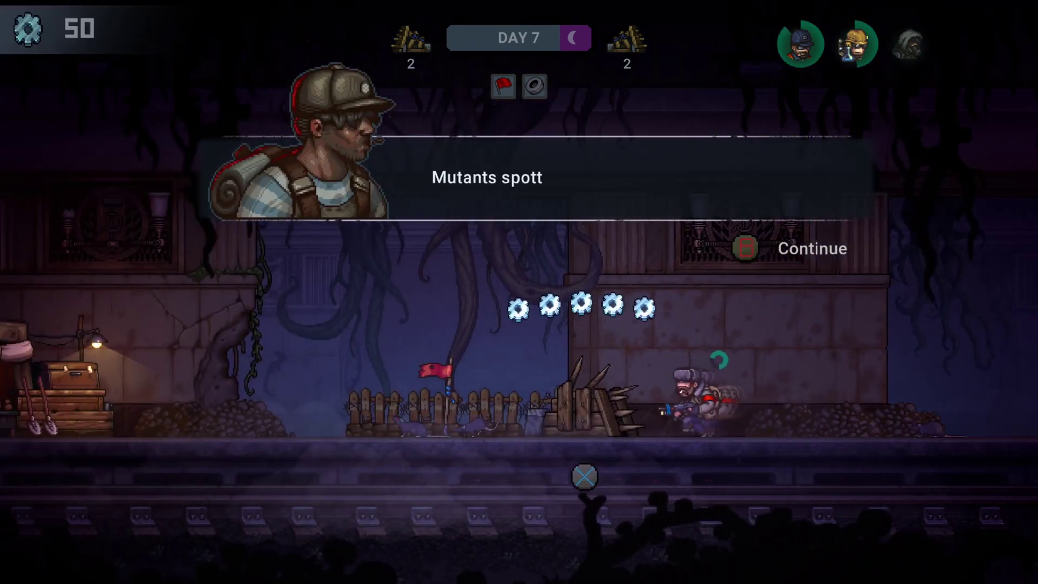
pyautogui.press('Return')
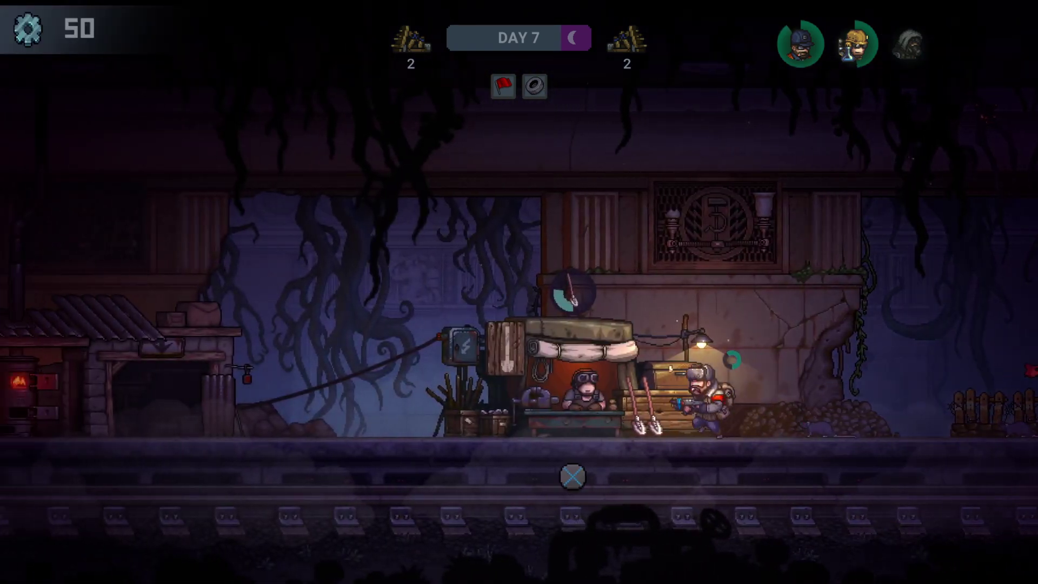